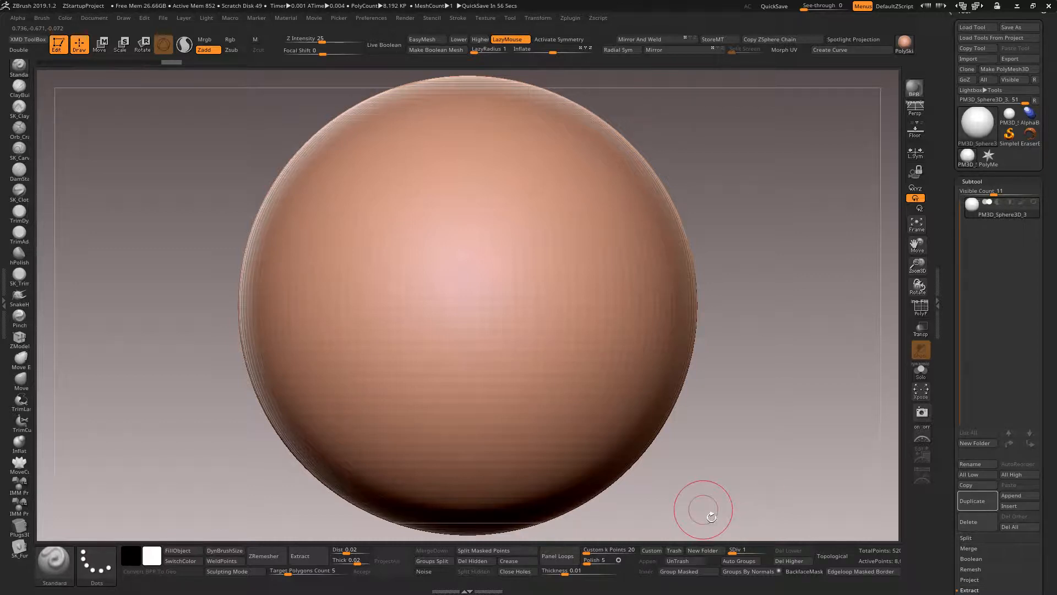
Step: Subdivide the sphere, set it to subdivision level 3 and delete the higher levels
{"action": "key", "text": "ctrl"}
{"action": "key", "text": "ctrl+d"}
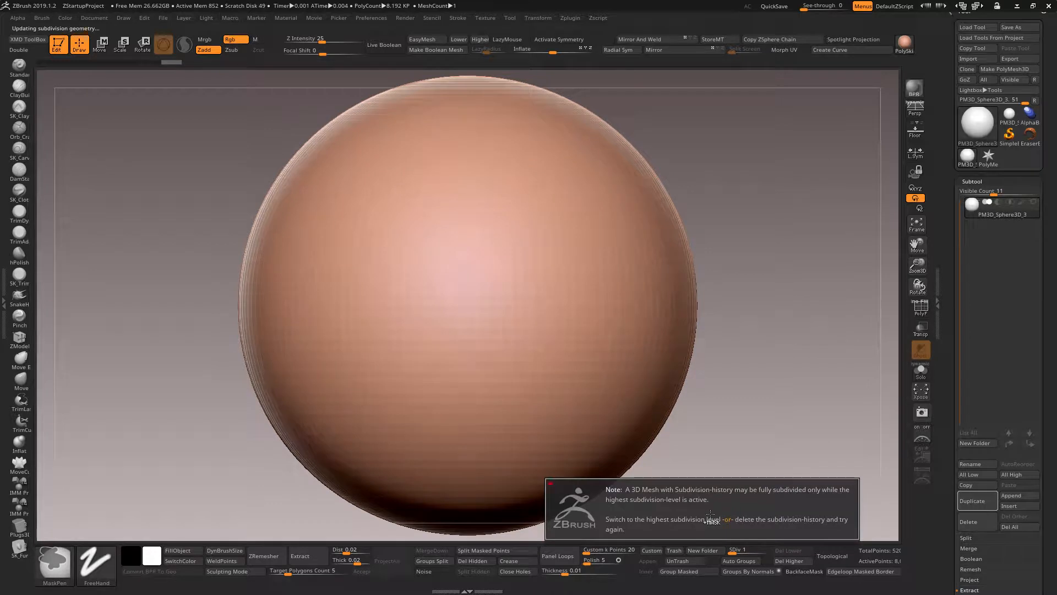
{"action": "left_click_drag", "start_coordinate": [735, 549], "coordinate": [768, 550]}
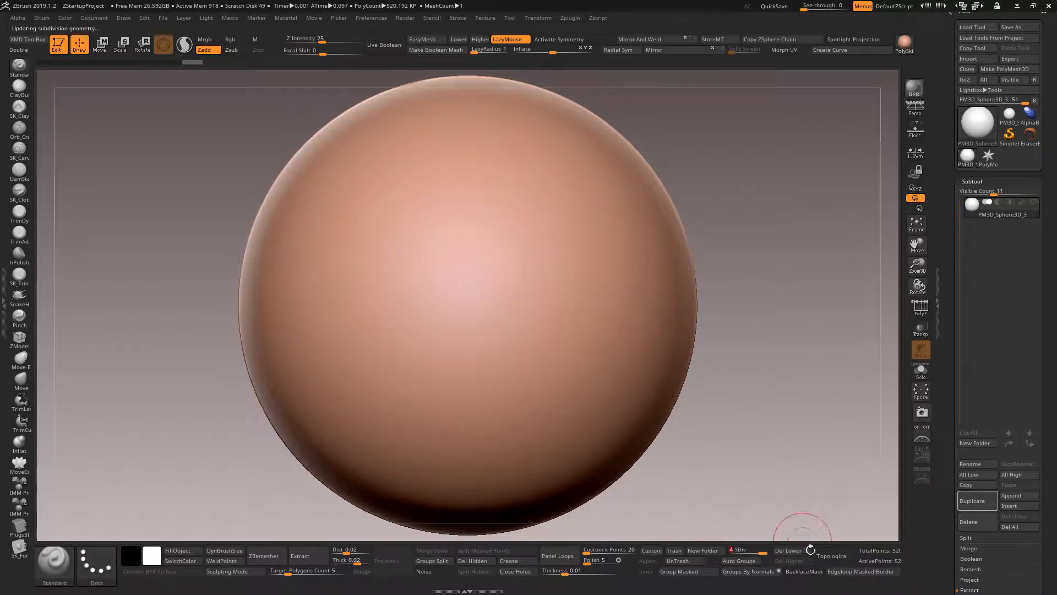
{"action": "left_click", "coordinate": [757, 549]}
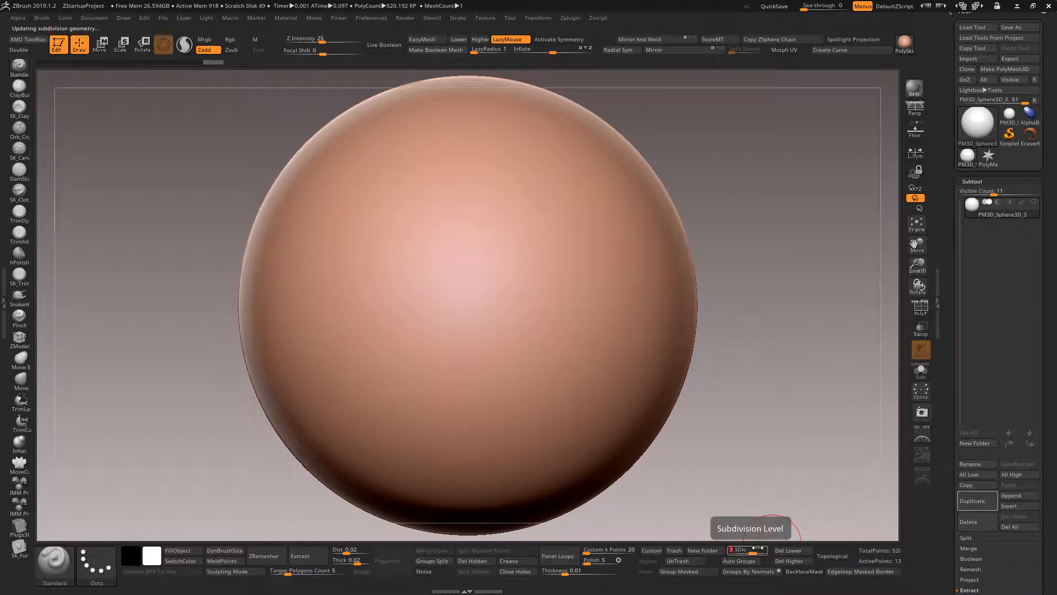
{"action": "left_click", "coordinate": [789, 564]}
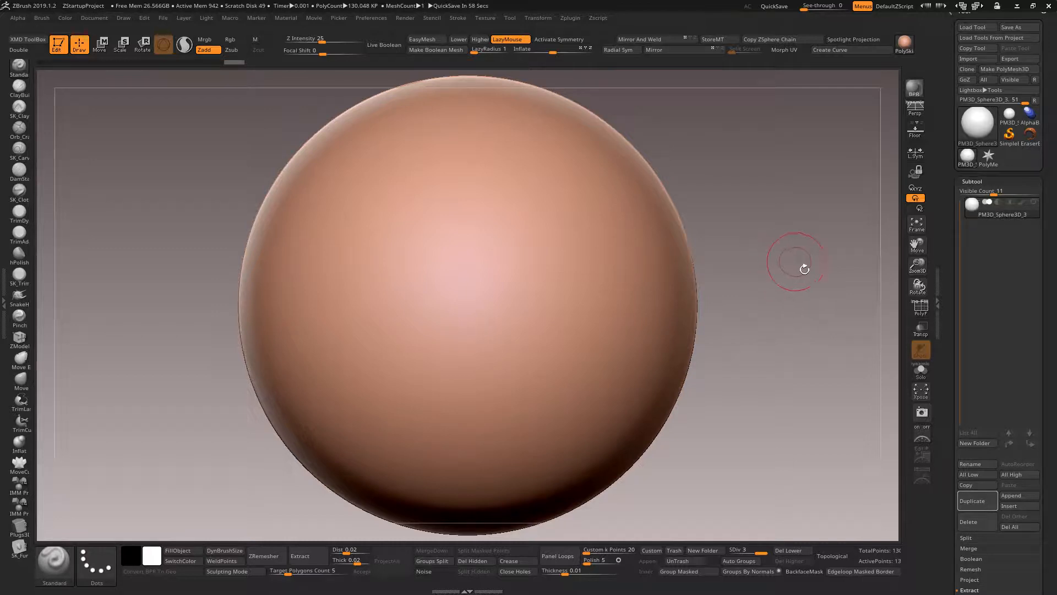
Step: Create a UV Master working clone of the sphere and unwrap its UVs
{"action": "left_click", "coordinate": [570, 18]}
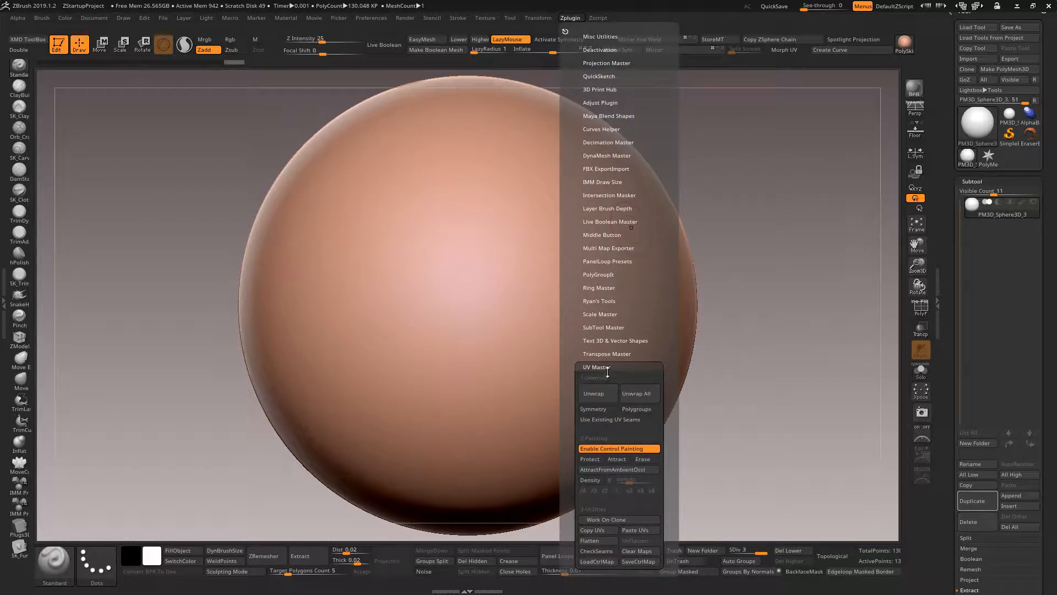
{"action": "left_click", "coordinate": [617, 519]}
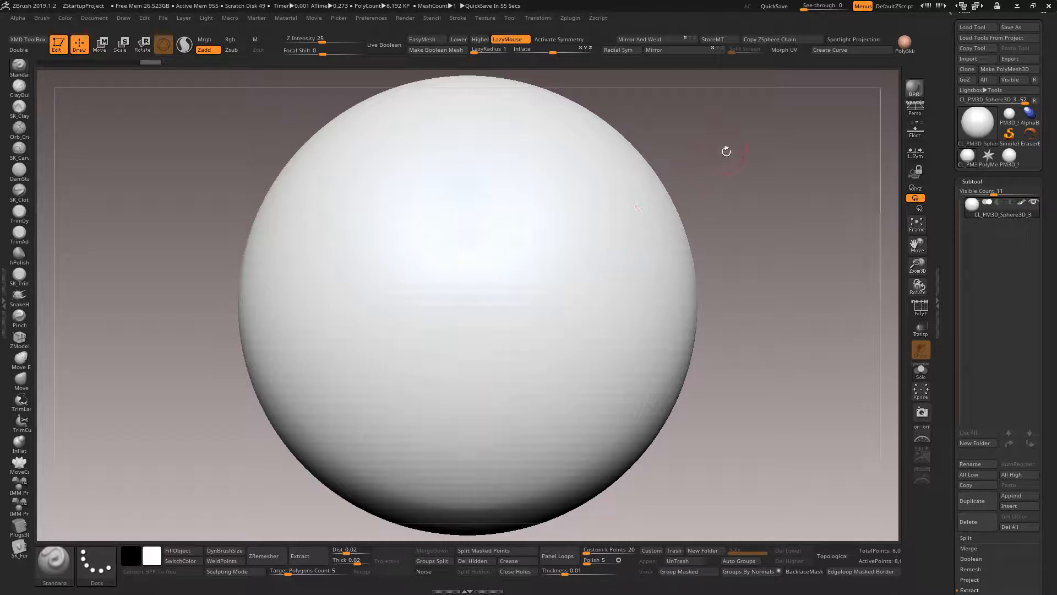
{"action": "left_click", "coordinate": [574, 18]}
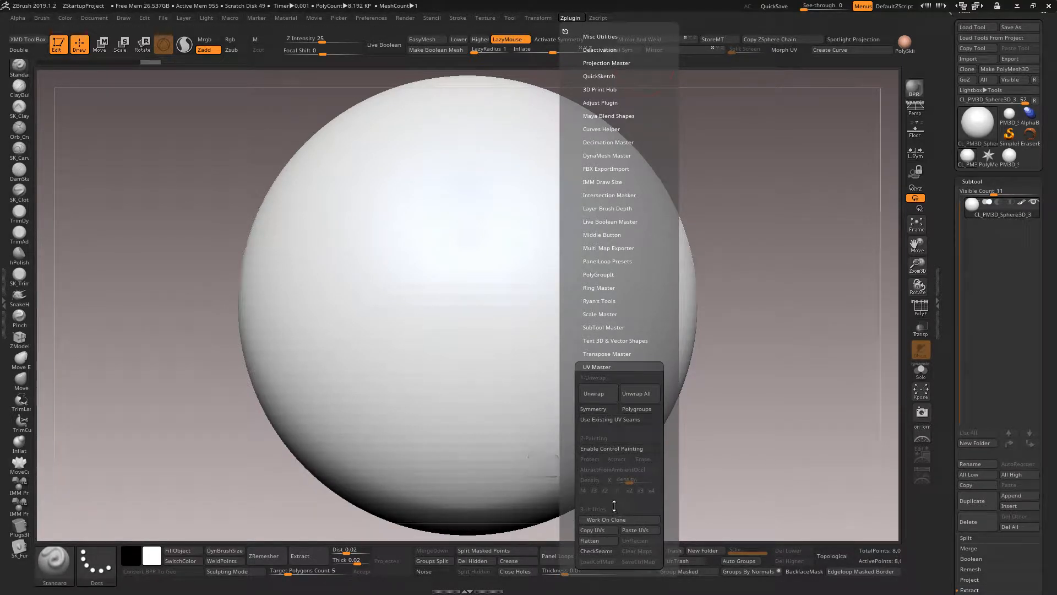
{"action": "left_click", "coordinate": [602, 395]}
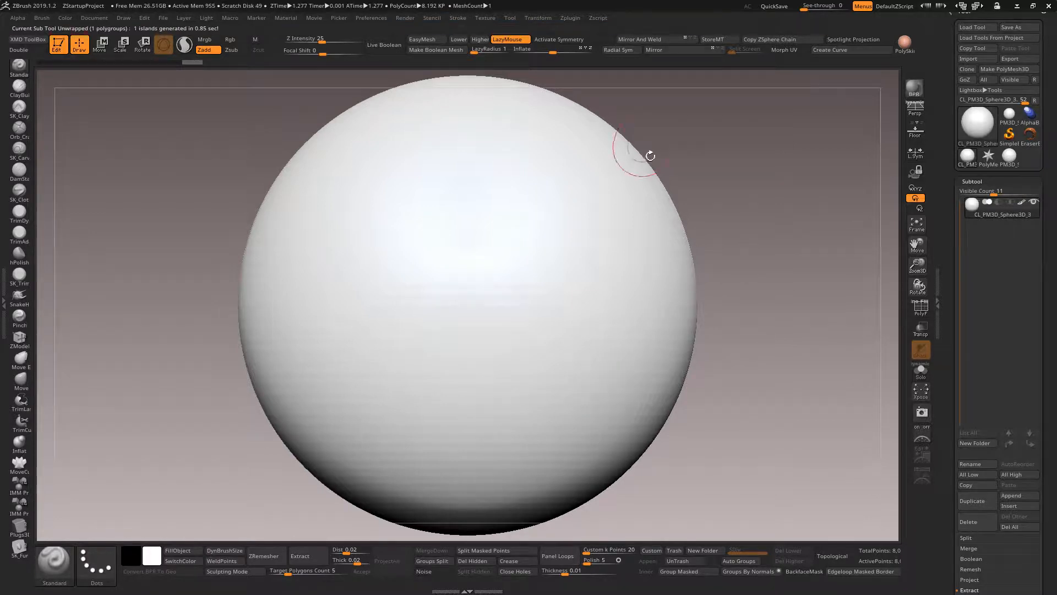
Step: Flatten the clone's UVs to inspect the unwrapped layout, then unflatten it back to the sphere
{"action": "left_click", "coordinate": [571, 17]}
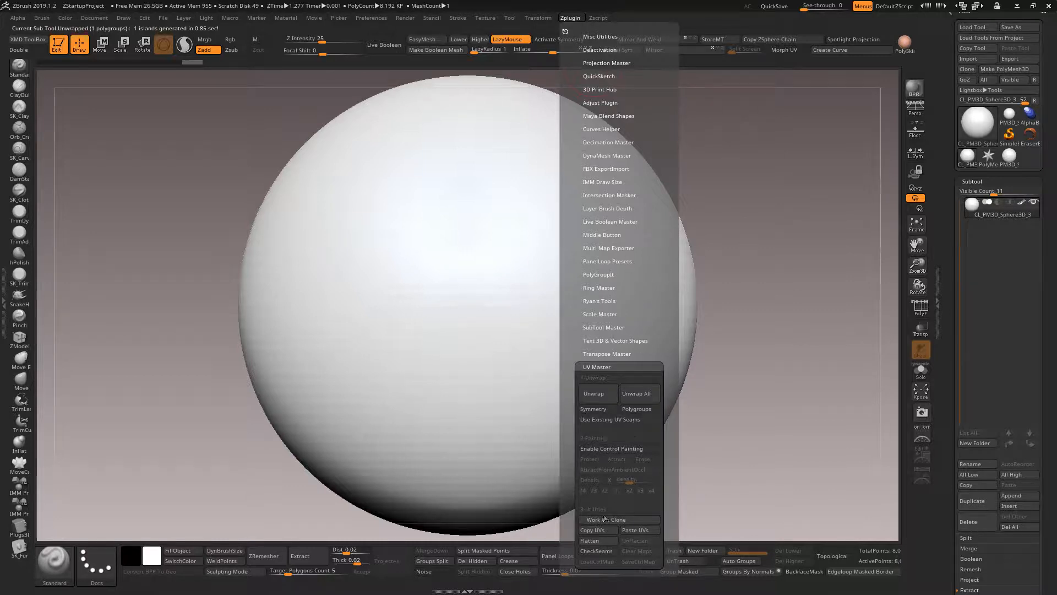
{"action": "left_click", "coordinate": [589, 540]}
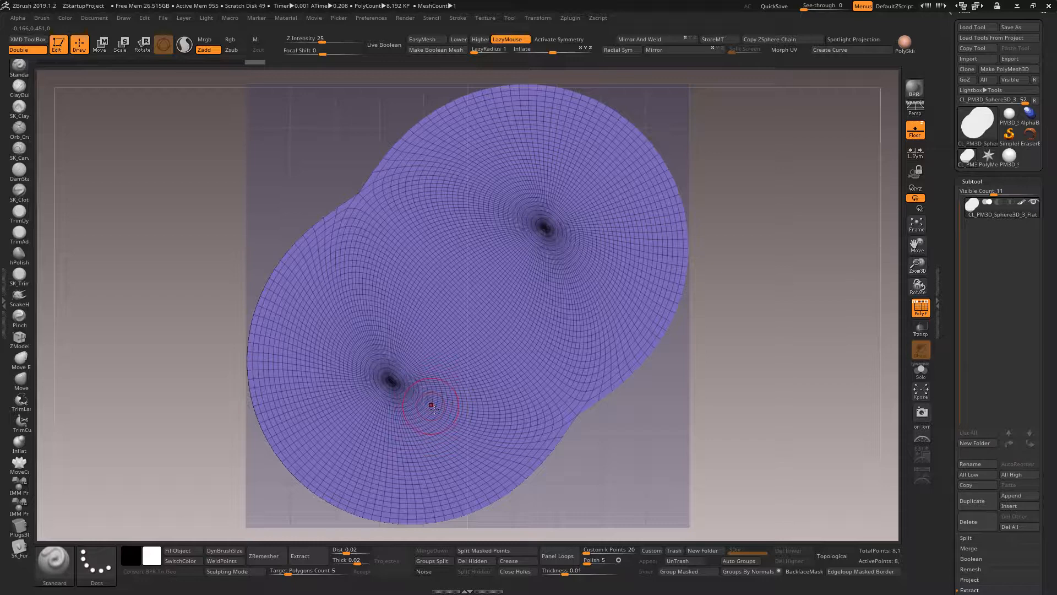
{"action": "left_click", "coordinate": [598, 18]}
{"action": "left_click", "coordinate": [569, 18]}
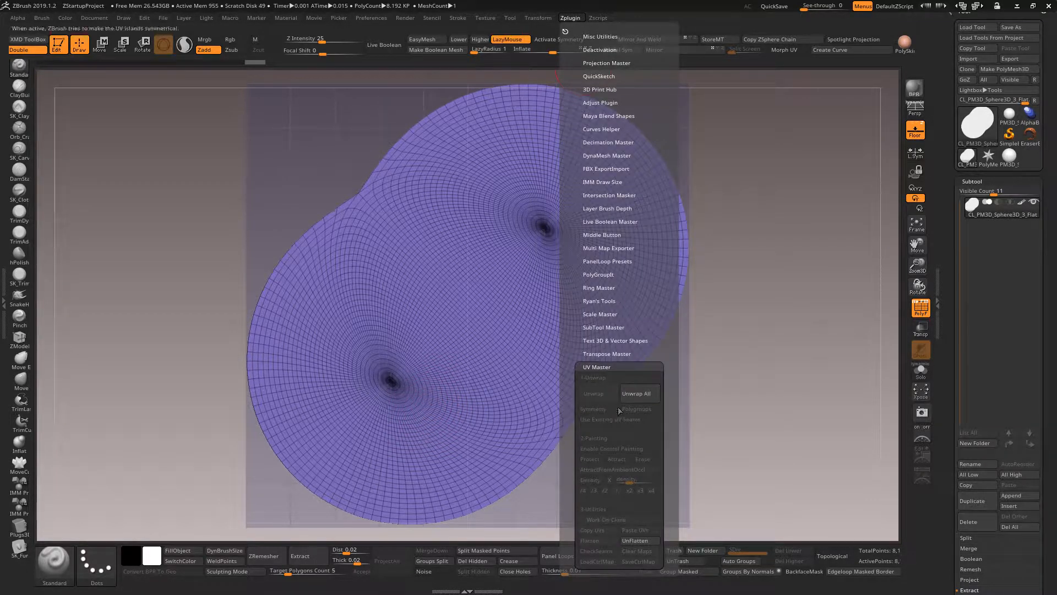
{"action": "left_click", "coordinate": [635, 541]}
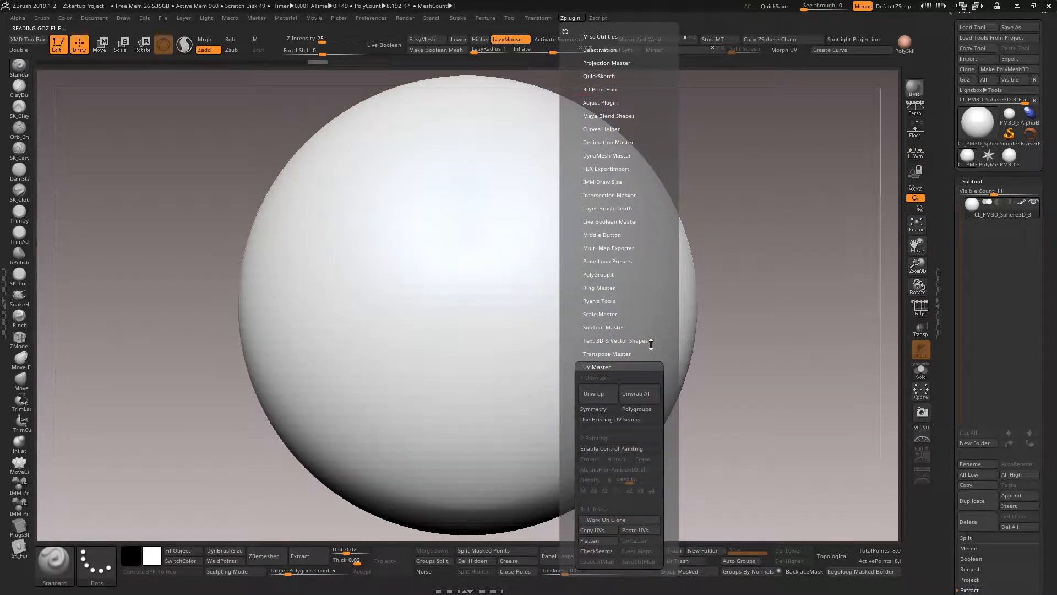
Step: Try to enable UV Master's control painting on the clone while it still has subdivision levels
{"action": "key", "text": "ctrl"}
{"action": "key", "text": "ctrl+z"}
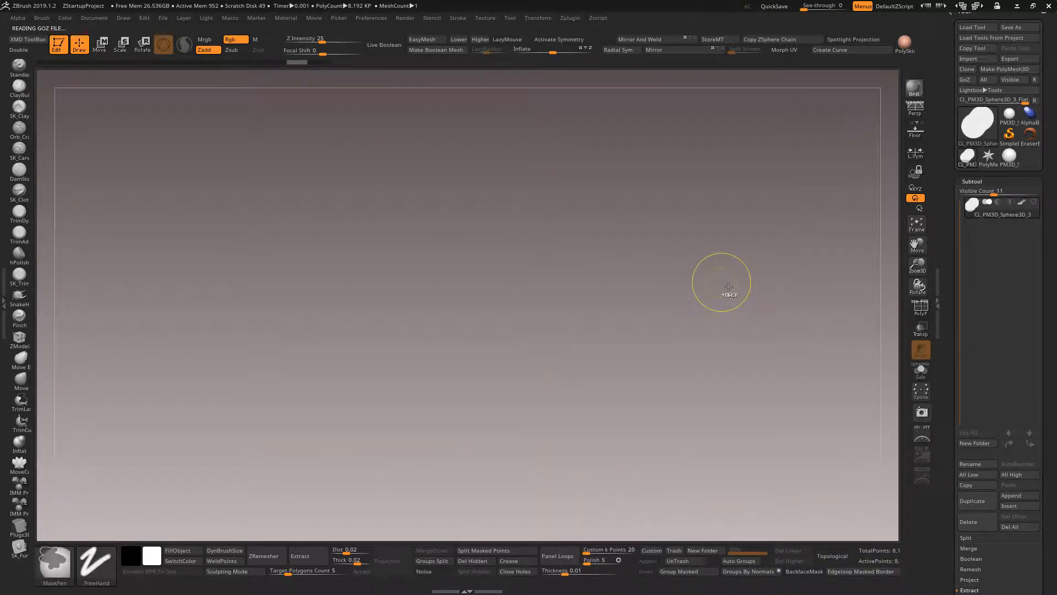
{"action": "key", "text": "ctrl"}
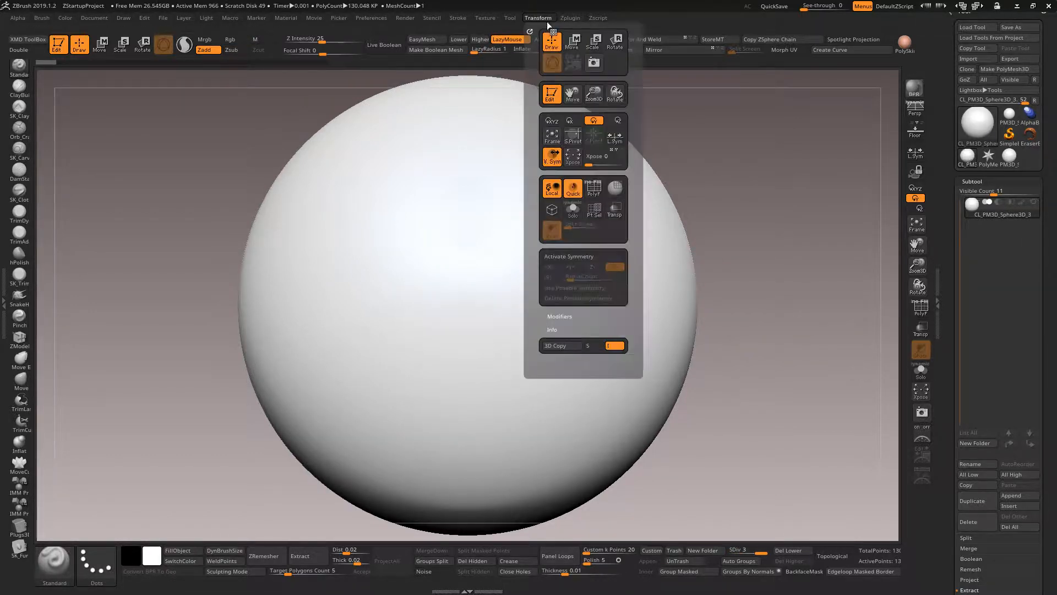
{"action": "mouse_move", "coordinate": [568, 16]}
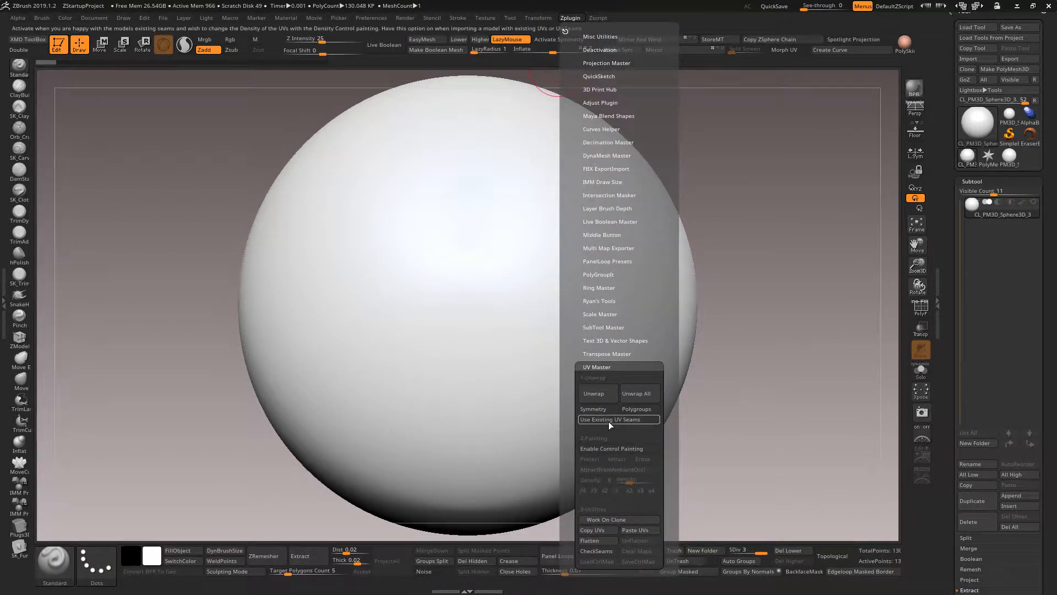
{"action": "left_click", "coordinate": [622, 448]}
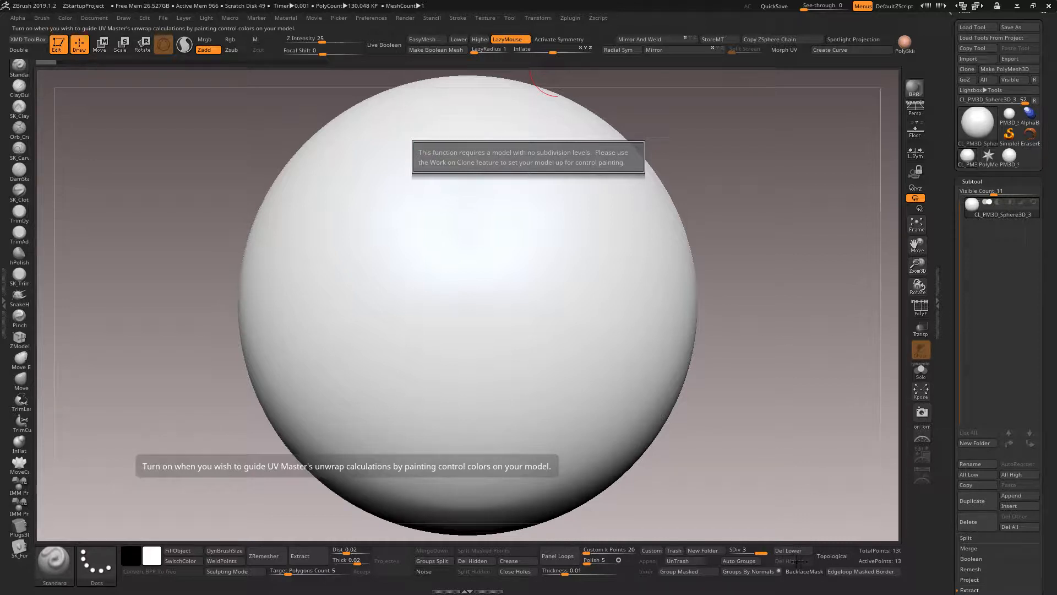
Step: Switch the clone to subdivision level 1 and delete the higher levels
{"action": "left_click", "coordinate": [732, 561]}
{"action": "key", "text": "shift+d"}
{"action": "key", "text": "shift+d"}
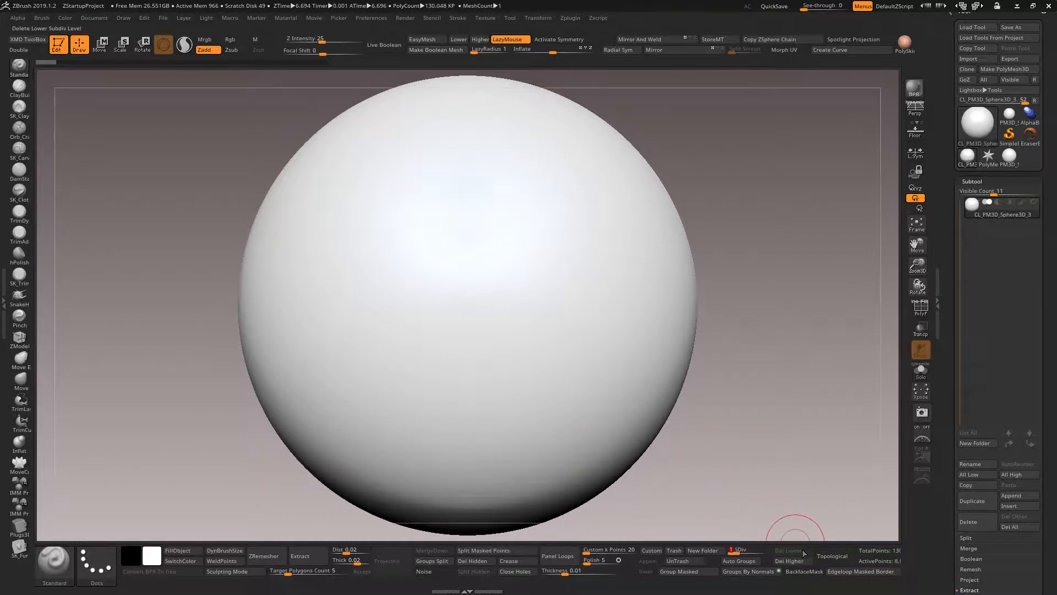
{"action": "left_click", "coordinate": [798, 560]}
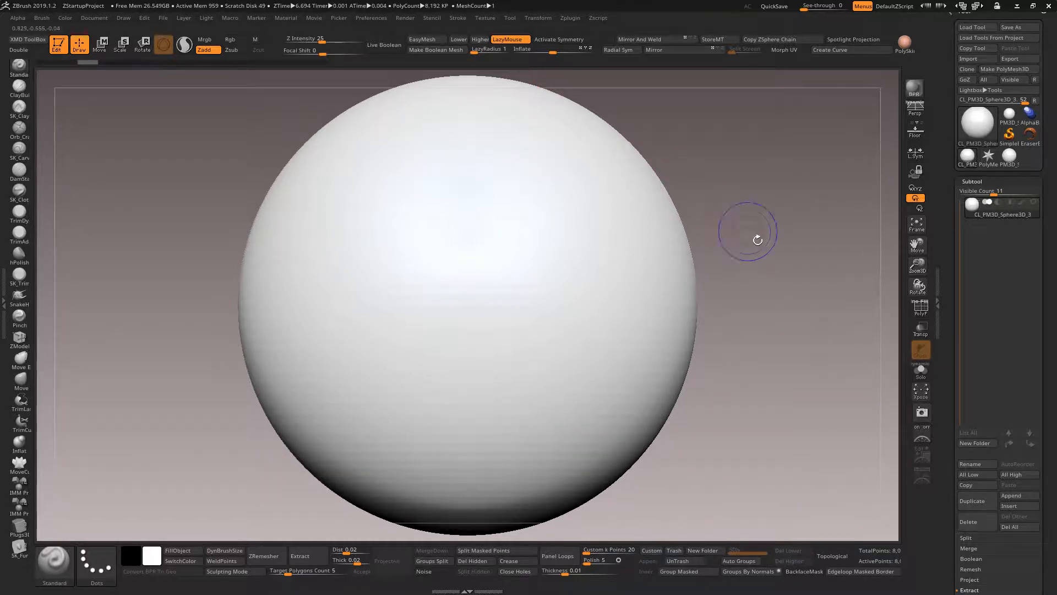
Step: Enable control painting in UV Master and show the polyframe on the sphere, facing its pole
{"action": "left_click", "coordinate": [542, 16]}
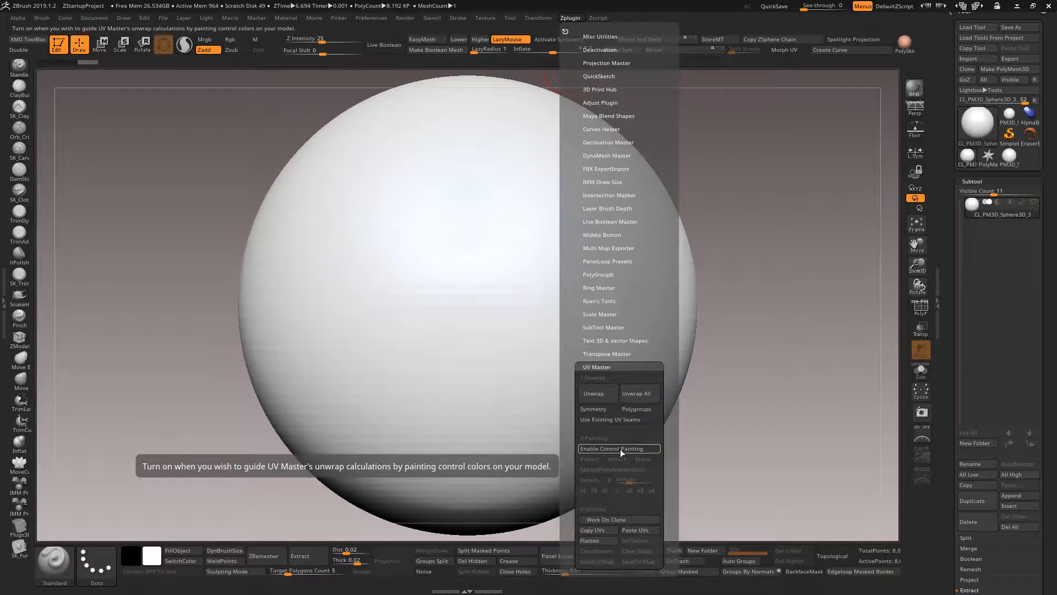
{"action": "left_click", "coordinate": [619, 449]}
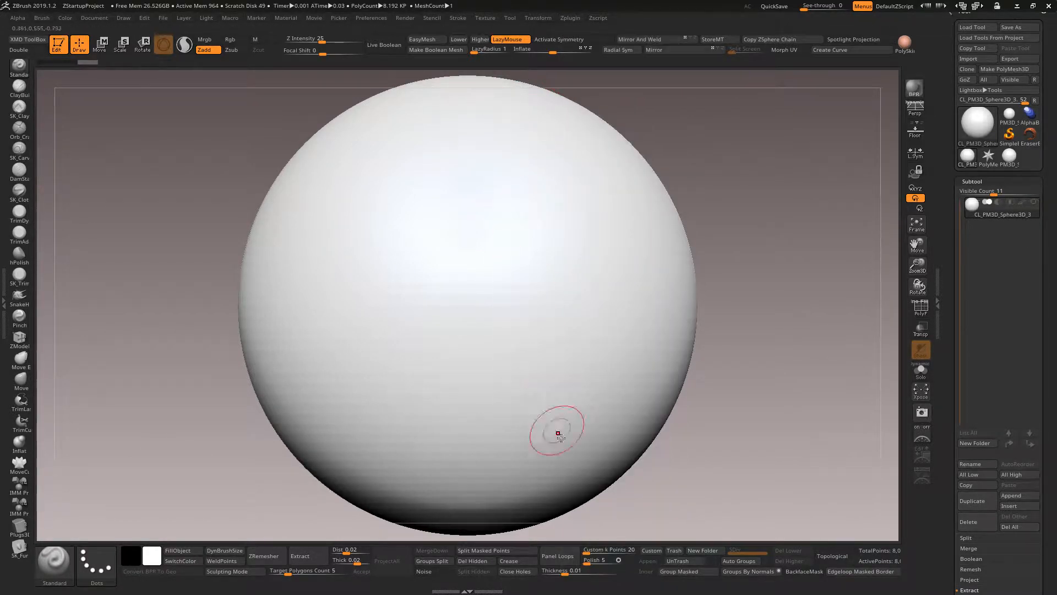
{"action": "left_click", "coordinate": [569, 18]}
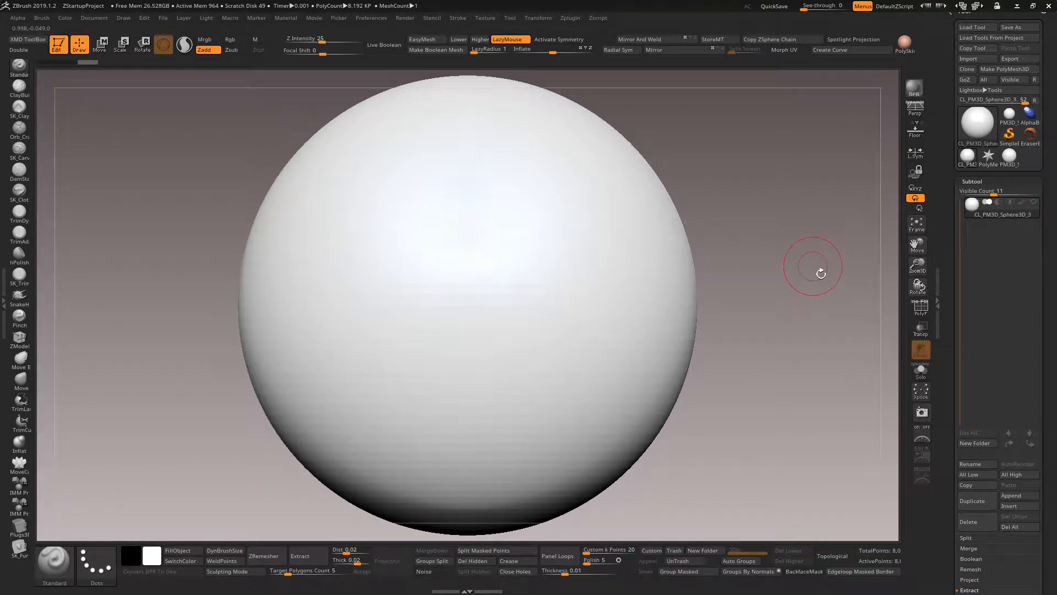
{"action": "left_click", "coordinate": [919, 307]}
{"action": "mouse_move", "coordinate": [768, 407]}
{"action": "left_mouse_down", "text": "shift"}
{"action": "mouse_move", "coordinate": [764, 358]}
{"action": "mouse_move", "coordinate": [759, 405]}
{"action": "left_mouse_up", "text": "shift"}
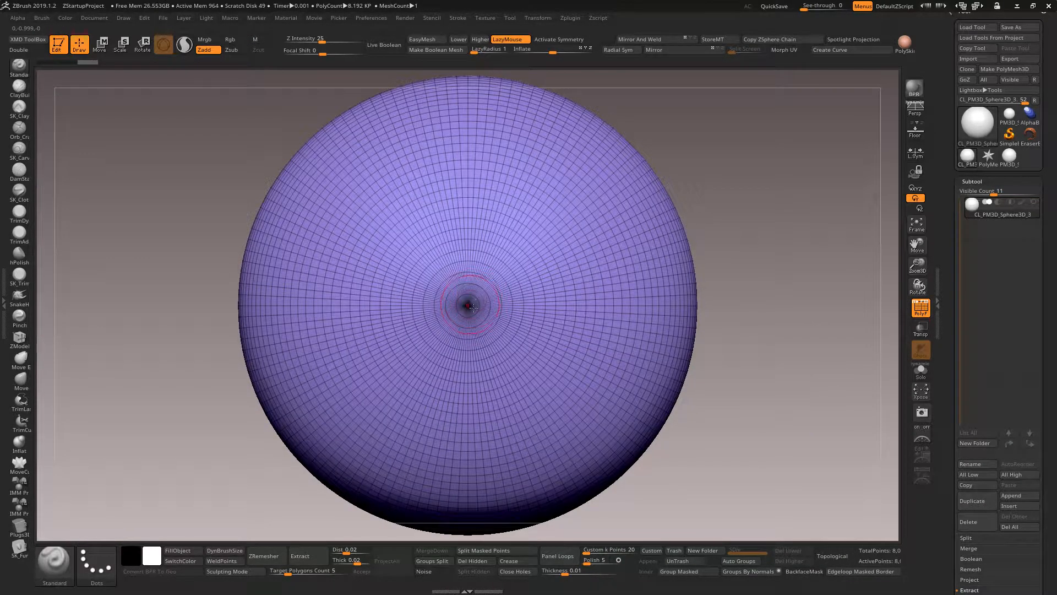
Step: Paint Attract control color over both poles of the sphere
{"action": "left_click", "coordinate": [570, 18]}
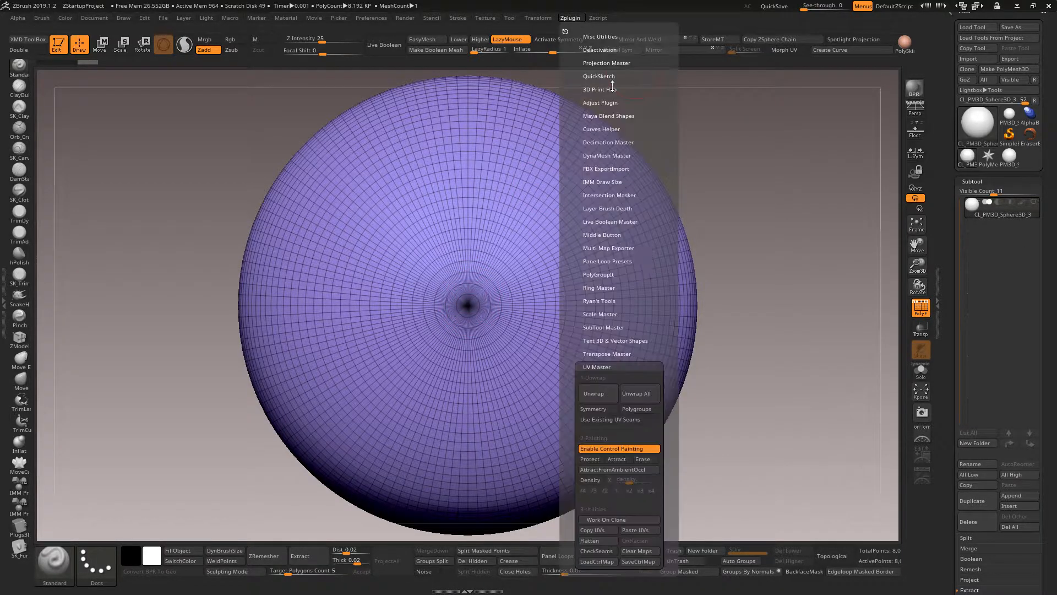
{"action": "left_click", "coordinate": [619, 460]}
{"action": "left_click", "coordinate": [471, 304]}
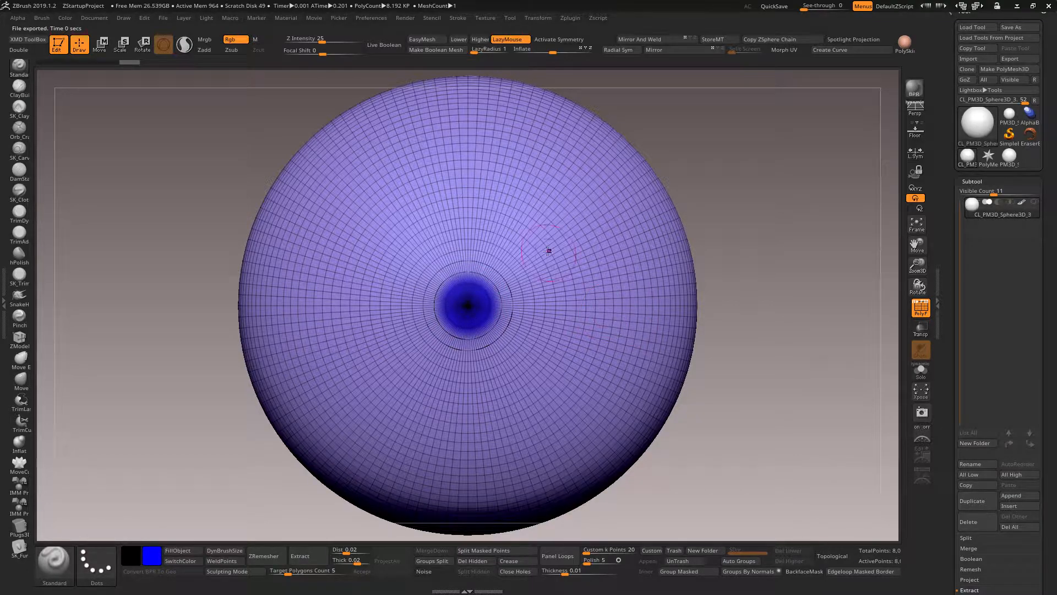
{"action": "left_click_drag", "start_coordinate": [736, 390], "coordinate": [720, 227]}
{"action": "left_click_drag", "start_coordinate": [716, 373], "coordinate": [713, 293]}
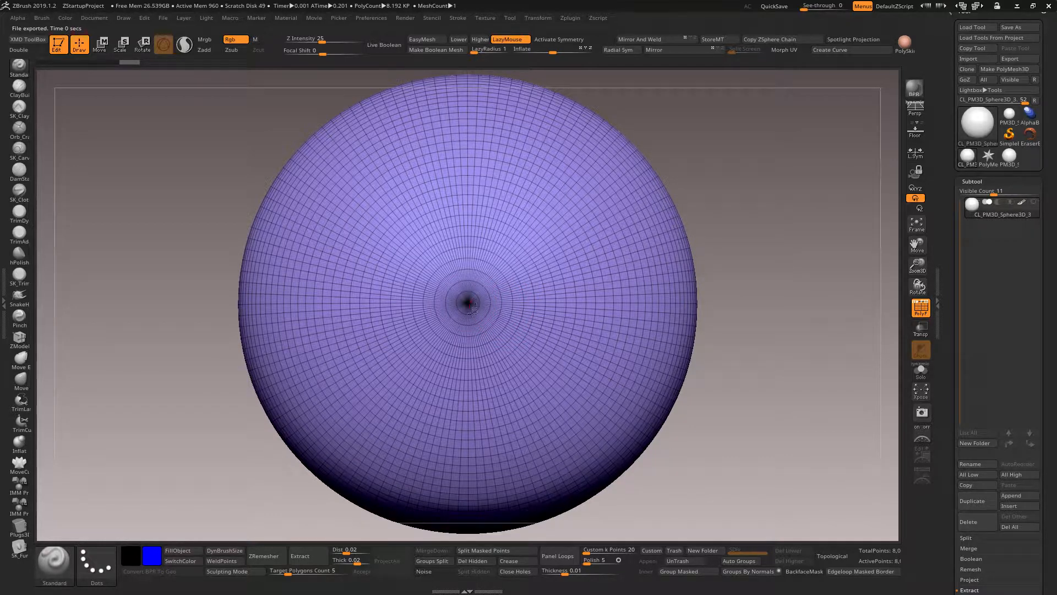
{"action": "left_click", "coordinate": [471, 312]}
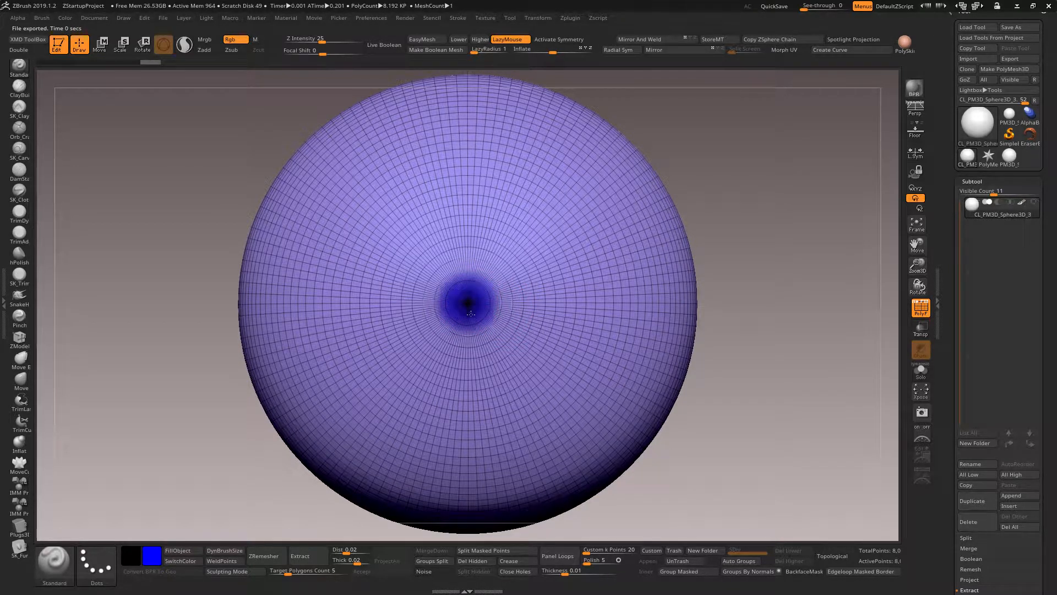
Step: With a smaller brush, paint a thin Attract line down the side of the sphere from pole to pole
{"action": "mouse_move", "coordinate": [711, 263]}
{"action": "left_mouse_down"}
{"action": "mouse_move", "coordinate": [721, 352]}
{"action": "mouse_move", "coordinate": [724, 331]}
{"action": "mouse_move", "coordinate": [681, 402]}
{"action": "mouse_move", "coordinate": [659, 408]}
{"action": "mouse_move", "coordinate": [659, 350]}
{"action": "mouse_move", "coordinate": [696, 329]}
{"action": "mouse_move", "coordinate": [646, 499]}
{"action": "left_mouse_up"}
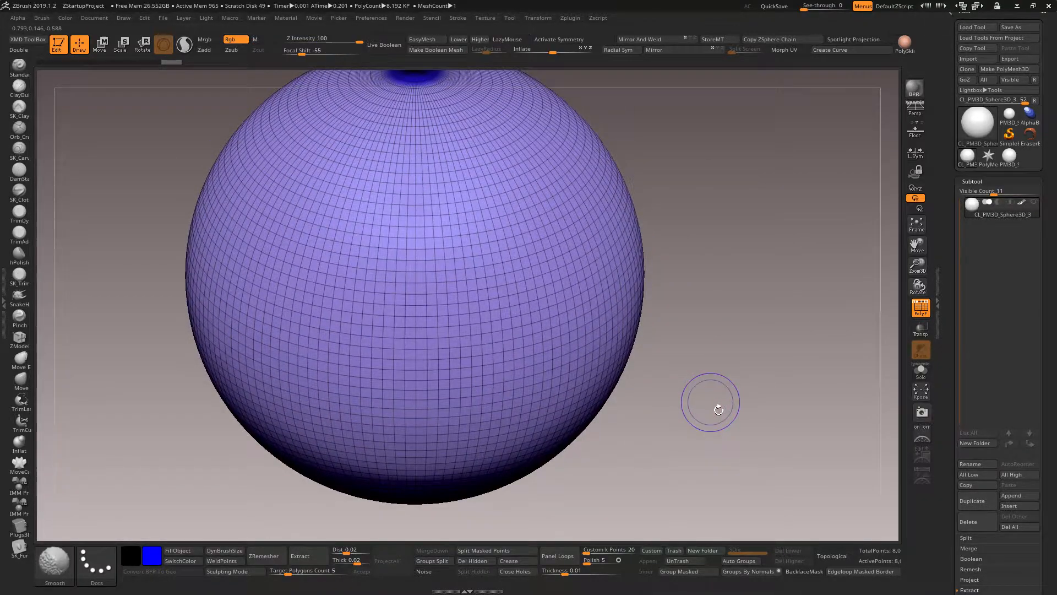
{"action": "left_click_drag", "start_coordinate": [718, 410], "coordinate": [713, 406], "text": "shift"}
{"action": "left_click_drag", "start_coordinate": [708, 349], "coordinate": [771, 433], "text": "alt"}
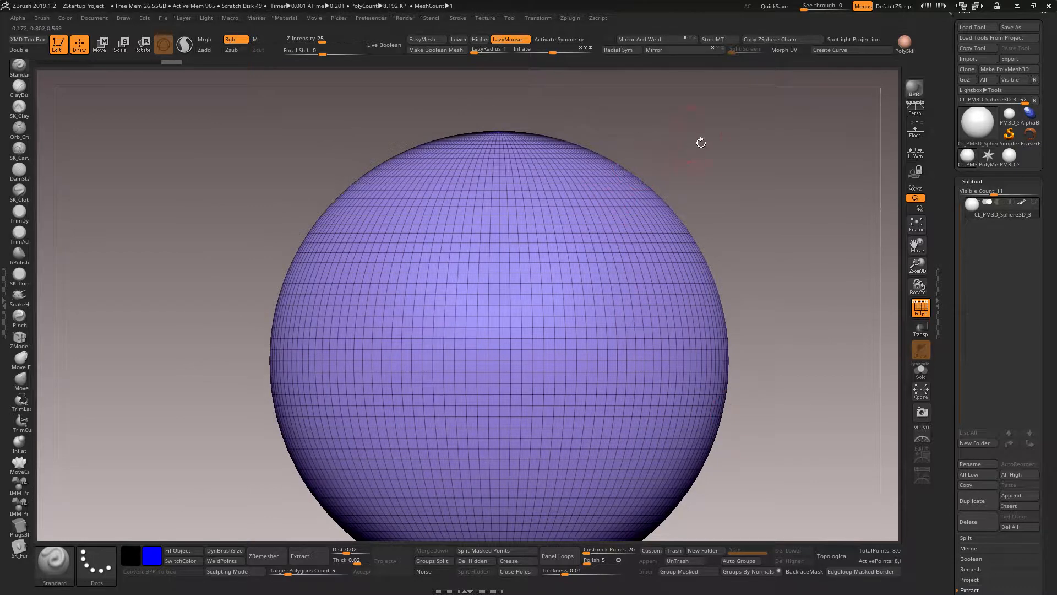
{"action": "left_click_drag", "start_coordinate": [709, 168], "coordinate": [685, 216]}
{"action": "left_click_drag", "start_coordinate": [659, 159], "coordinate": [672, 86], "text": "alt"}
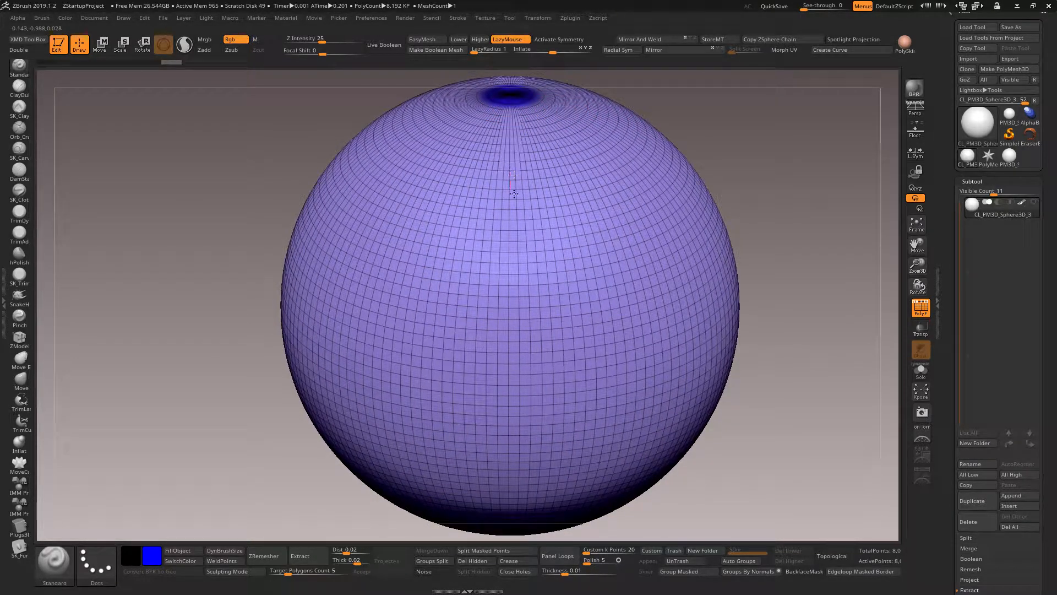
{"action": "mouse_move", "coordinate": [515, 132]}
{"action": "left_mouse_down"}
{"action": "mouse_move", "coordinate": [511, 223]}
{"action": "mouse_move", "coordinate": [498, 138]}
{"action": "mouse_move", "coordinate": [512, 234]}
{"action": "left_mouse_up"}
{"action": "key", "text": "ctrl+z"}
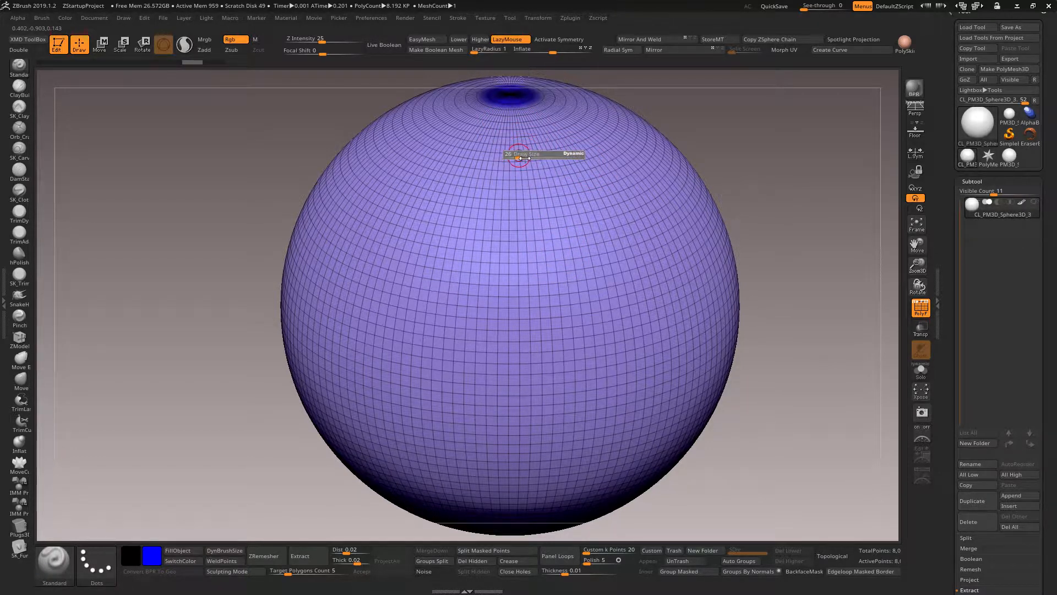
{"action": "left_click_drag", "start_coordinate": [513, 110], "coordinate": [528, 505]}
{"action": "left_click_drag", "start_coordinate": [780, 408], "coordinate": [783, 293], "text": "alt"}
{"action": "mouse_move", "coordinate": [745, 378]}
{"action": "left_mouse_down"}
{"action": "mouse_move", "coordinate": [744, 338]}
{"action": "mouse_move", "coordinate": [540, 238]}
{"action": "mouse_move", "coordinate": [520, 421]}
{"action": "left_mouse_up"}
{"action": "mouse_move", "coordinate": [768, 414]}
{"action": "left_mouse_down"}
{"action": "mouse_move", "coordinate": [751, 468]}
{"action": "mouse_move", "coordinate": [762, 411]}
{"action": "mouse_move", "coordinate": [698, 502]}
{"action": "left_mouse_up"}
{"action": "mouse_move", "coordinate": [791, 321]}
{"action": "left_mouse_down"}
{"action": "mouse_move", "coordinate": [735, 364]}
{"action": "mouse_move", "coordinate": [647, 404]}
{"action": "mouse_move", "coordinate": [684, 424]}
{"action": "mouse_move", "coordinate": [689, 396]}
{"action": "left_mouse_up"}
Step: Unwrap the clone's UVs again using the painted Attract seams
{"action": "left_click", "coordinate": [561, 18]}
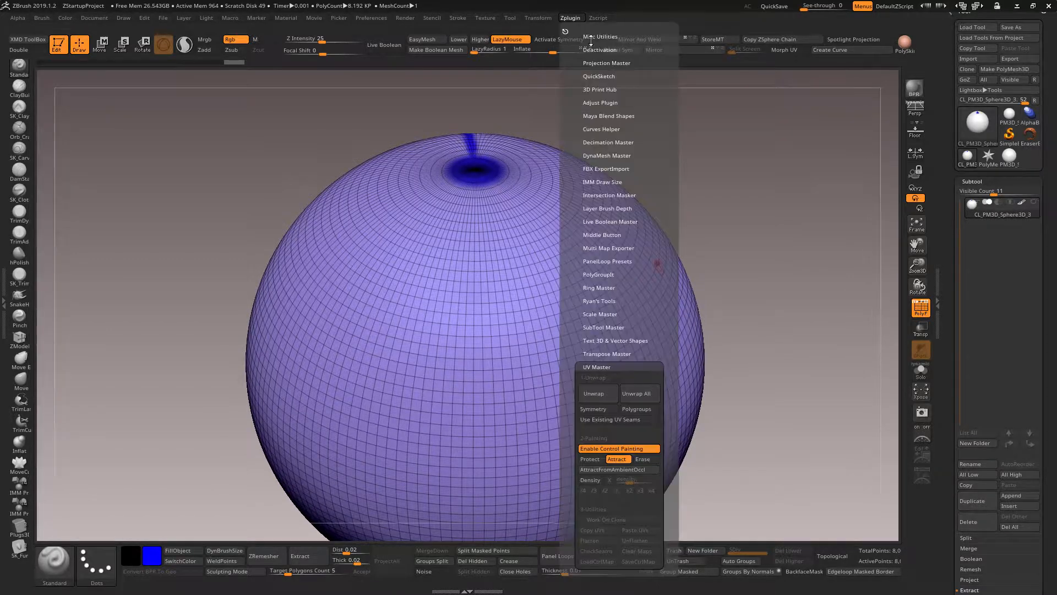
{"action": "left_click", "coordinate": [605, 394]}
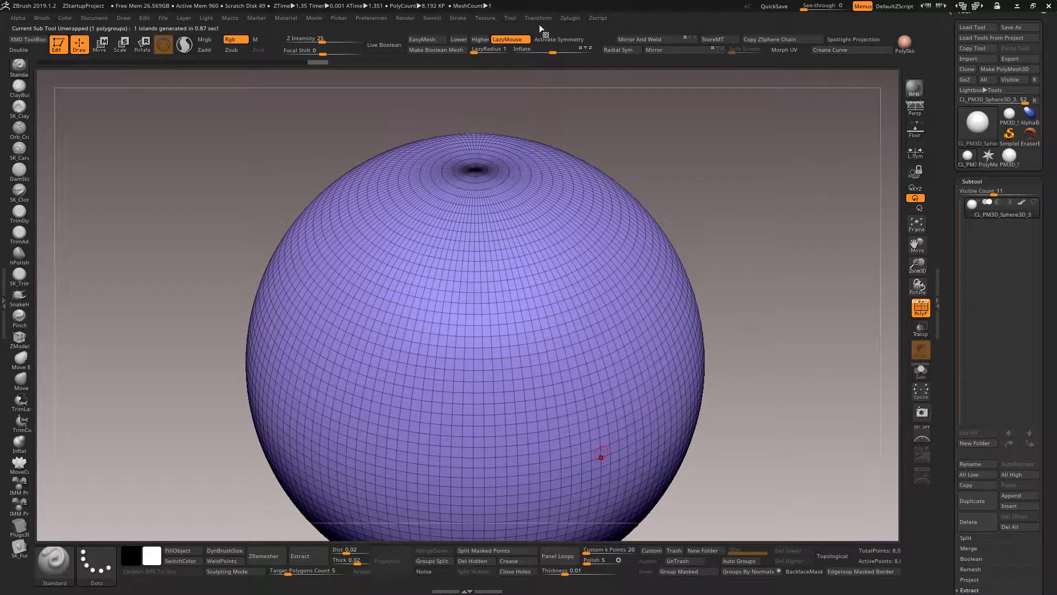
{"action": "left_click", "coordinate": [510, 18]}
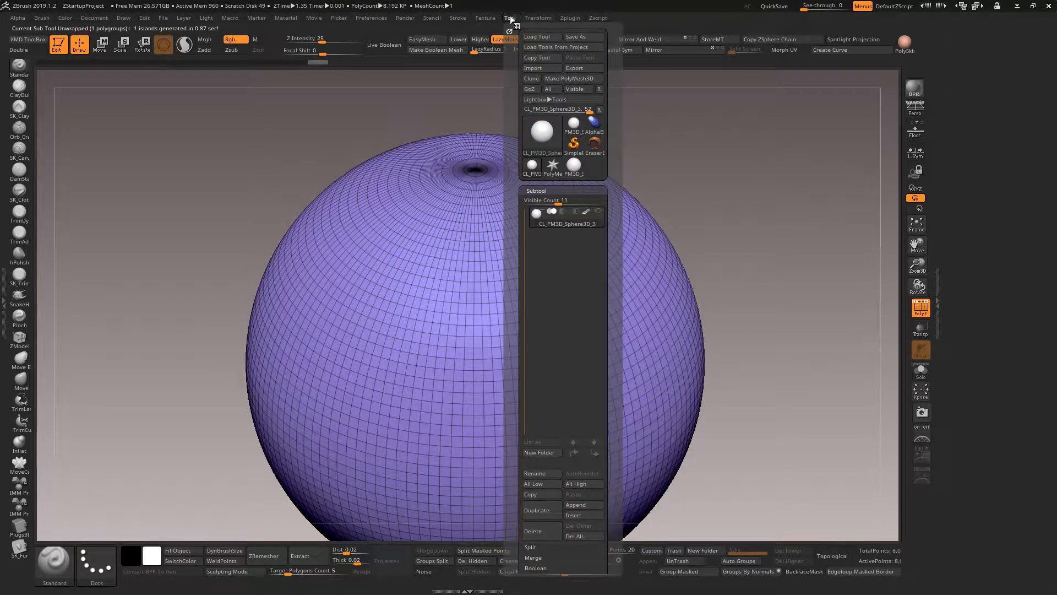
{"action": "left_click", "coordinate": [509, 31]}
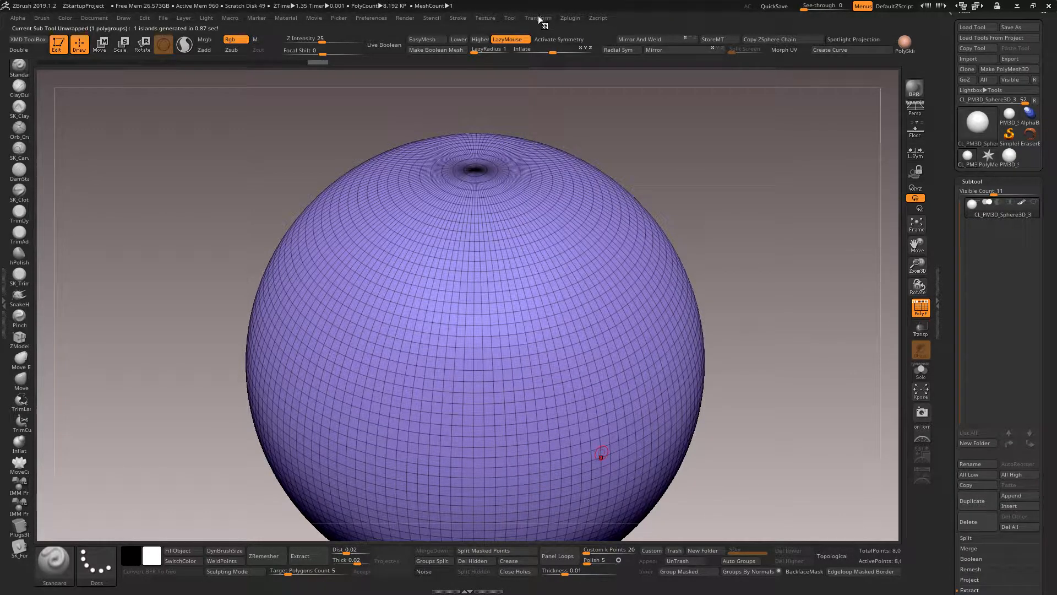
{"action": "left_click", "coordinate": [540, 17]}
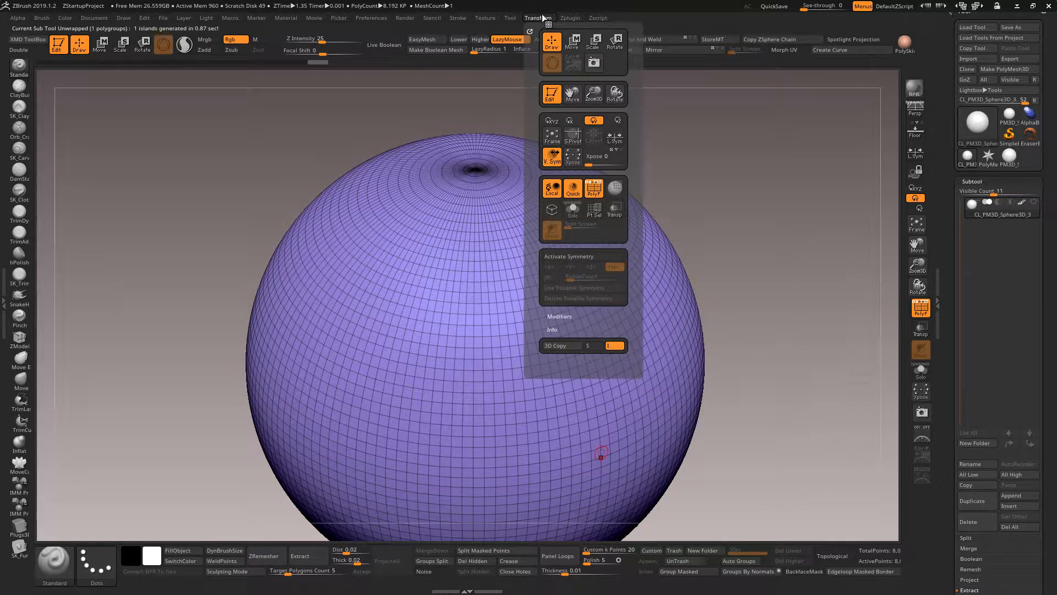
Step: Run the UV Master unwrap on the sphere clone again and flatten it to inspect the UV layout
{"action": "left_click", "coordinate": [567, 17]}
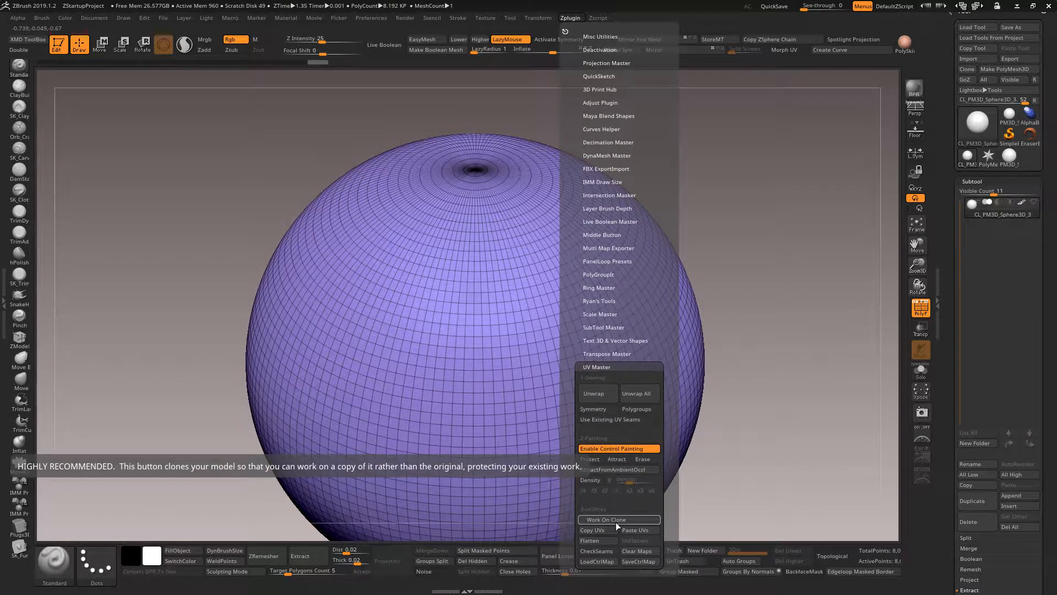
{"action": "left_click", "coordinate": [600, 395]}
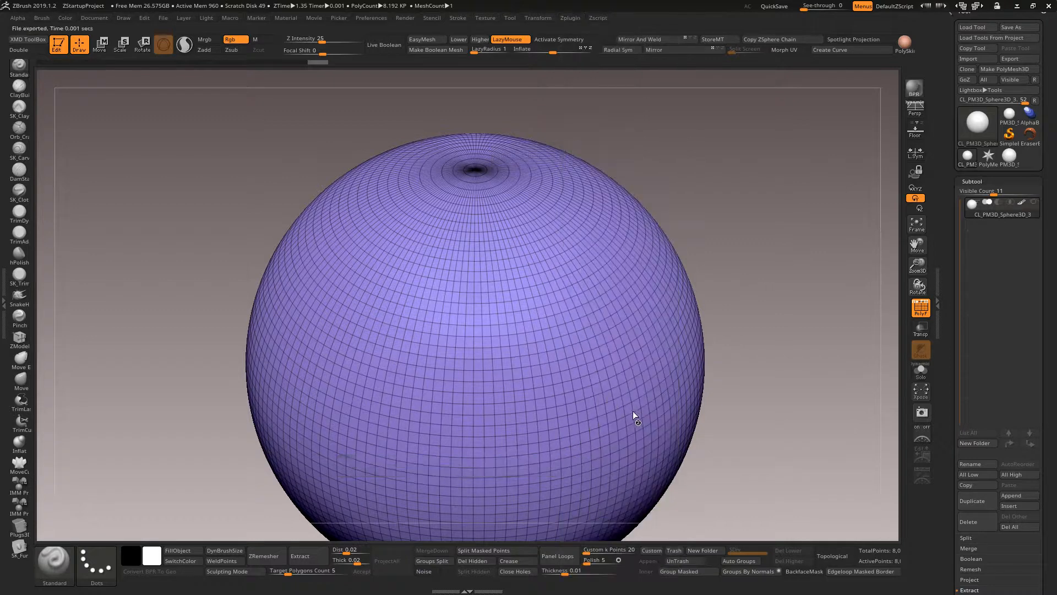
{"action": "left_click", "coordinate": [569, 20]}
{"action": "left_click", "coordinate": [590, 541]}
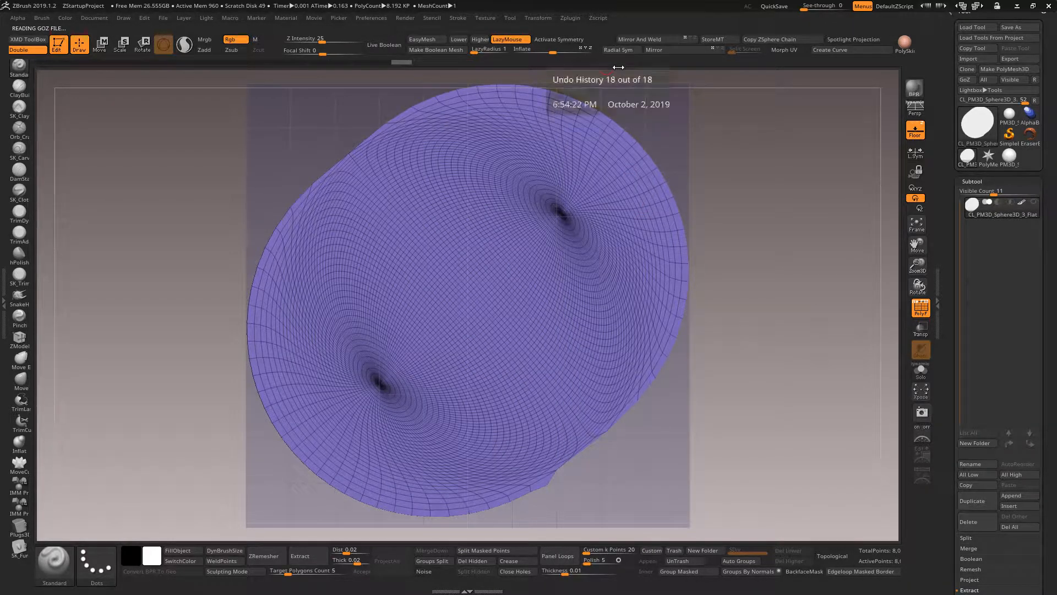
{"action": "key", "text": "shift"}
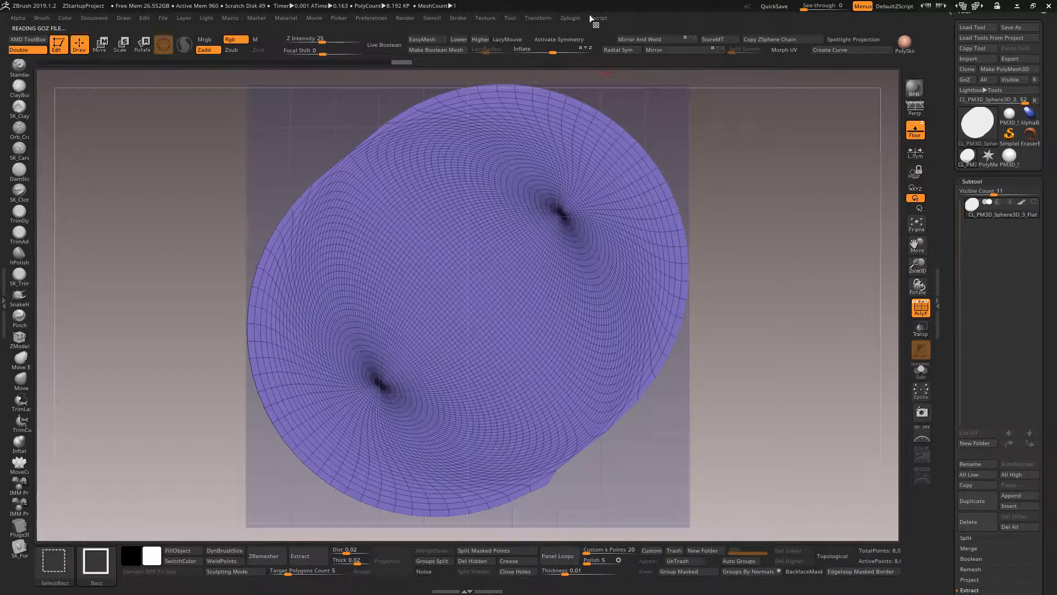
{"action": "key", "text": "ctrl+shift"}
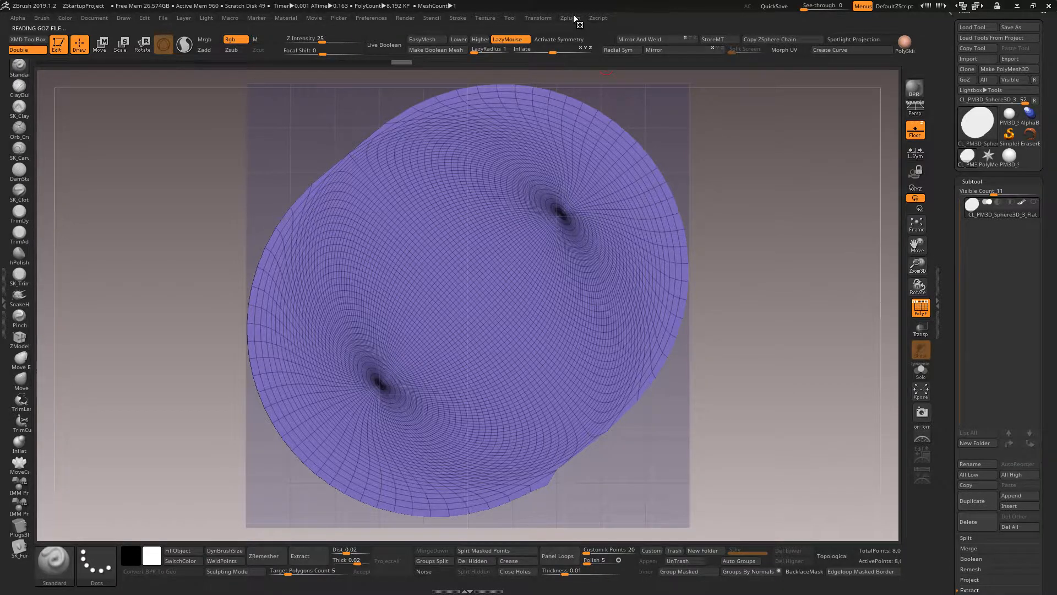
Step: Unflatten the UV layout back to the sphere, activate Attract control painting and check the seam line on its side
{"action": "left_click", "coordinate": [571, 17]}
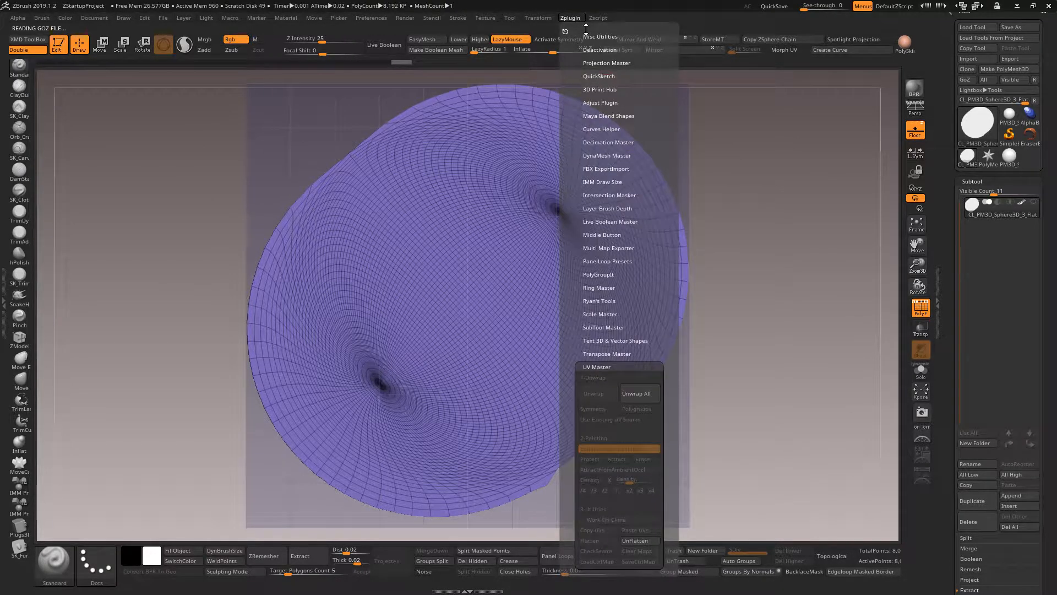
{"action": "left_click", "coordinate": [636, 539]}
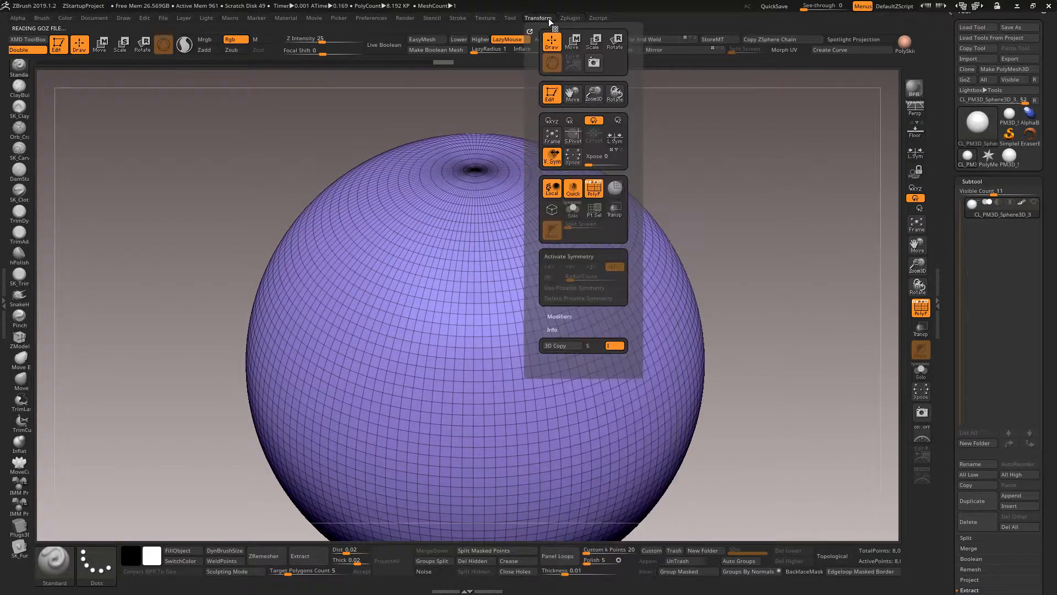
{"action": "left_click", "coordinate": [568, 18]}
{"action": "left_click", "coordinate": [568, 18]}
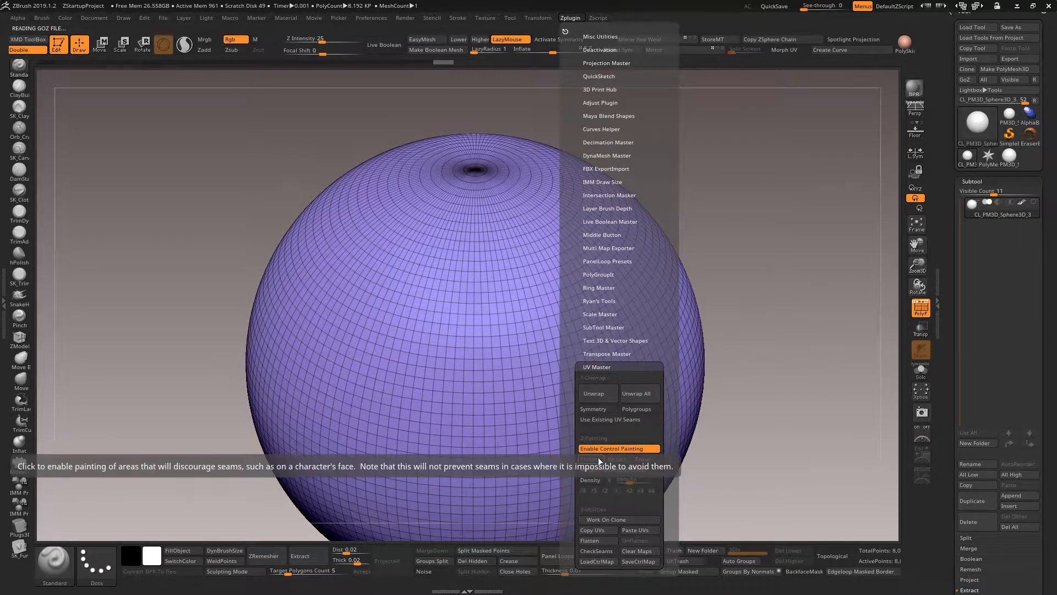
{"action": "left_click", "coordinate": [617, 459]}
{"action": "mouse_move", "coordinate": [747, 337]}
{"action": "left_mouse_down"}
{"action": "mouse_move", "coordinate": [755, 371]}
{"action": "mouse_move", "coordinate": [734, 324]}
{"action": "mouse_move", "coordinate": [679, 326]}
{"action": "mouse_move", "coordinate": [643, 304]}
{"action": "mouse_move", "coordinate": [652, 285]}
{"action": "left_mouse_up"}
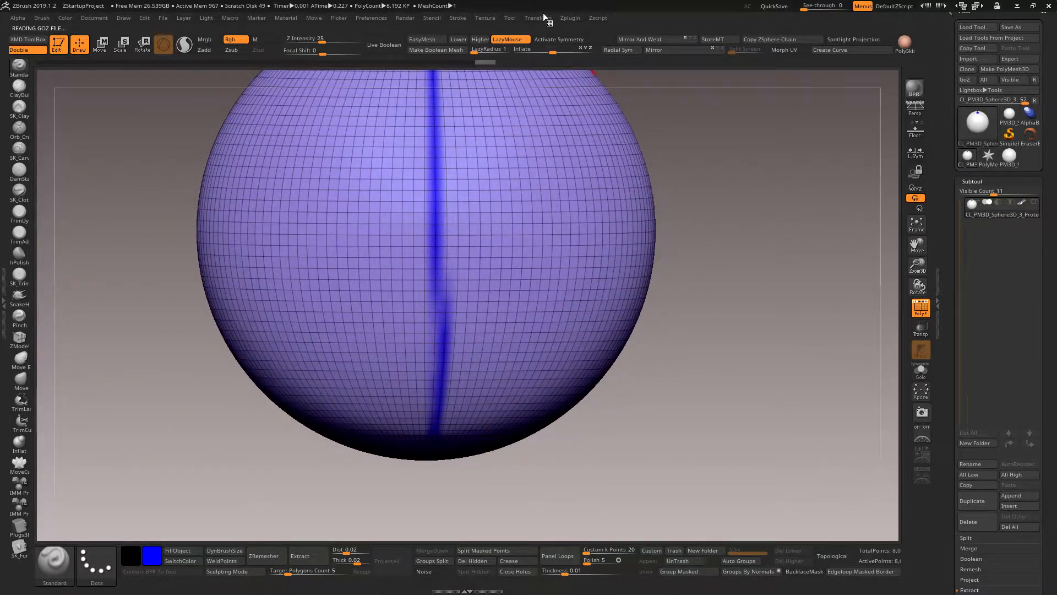
Step: Unwrap the clone with the Attract line in place and flatten the new UV layout
{"action": "left_click", "coordinate": [567, 18]}
{"action": "left_click", "coordinate": [611, 396]}
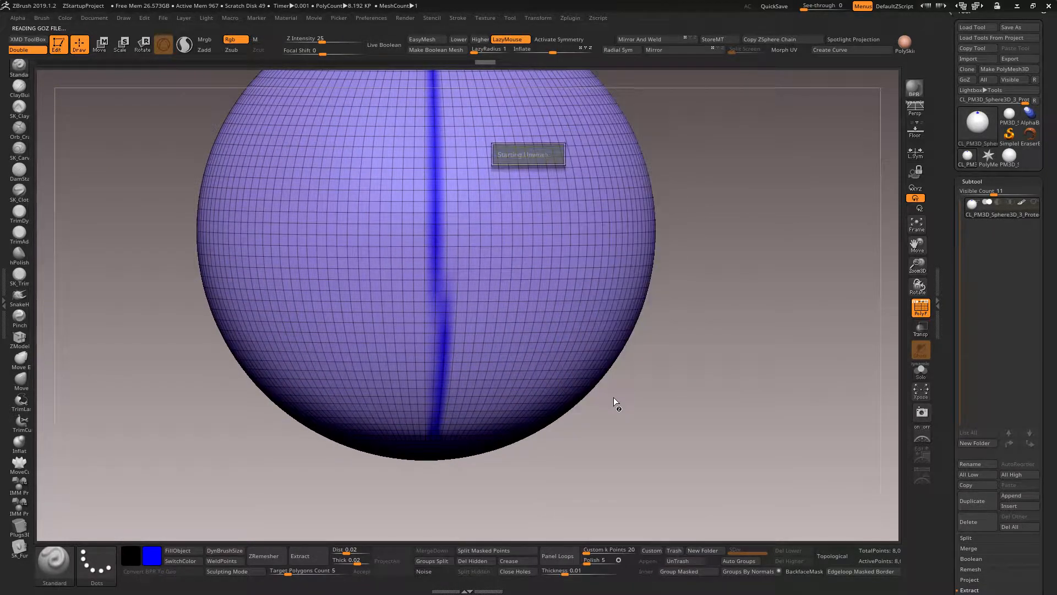
{"action": "left_click", "coordinate": [568, 18]}
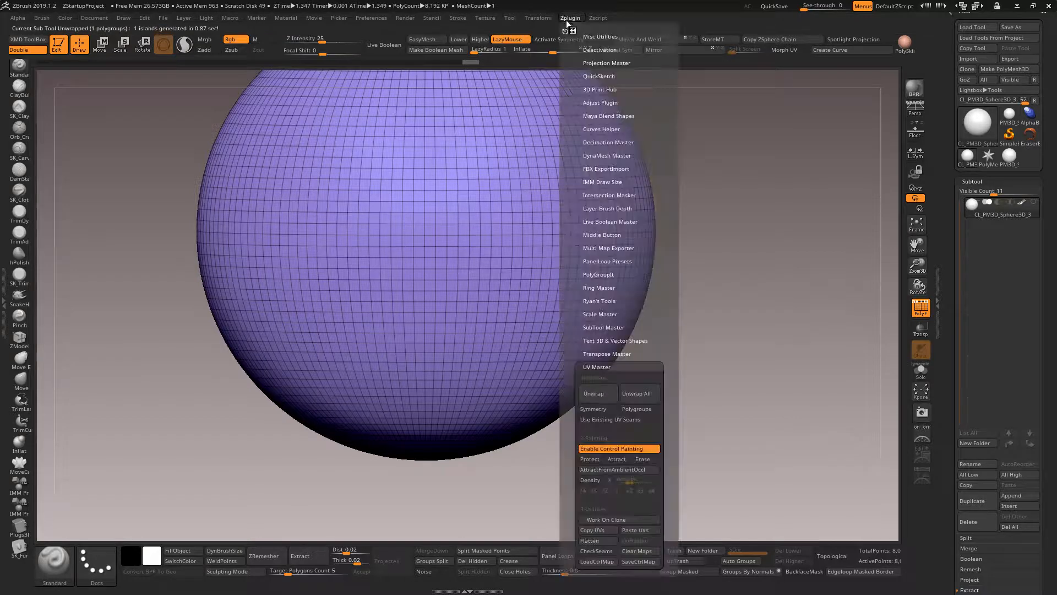
{"action": "left_click", "coordinate": [600, 540]}
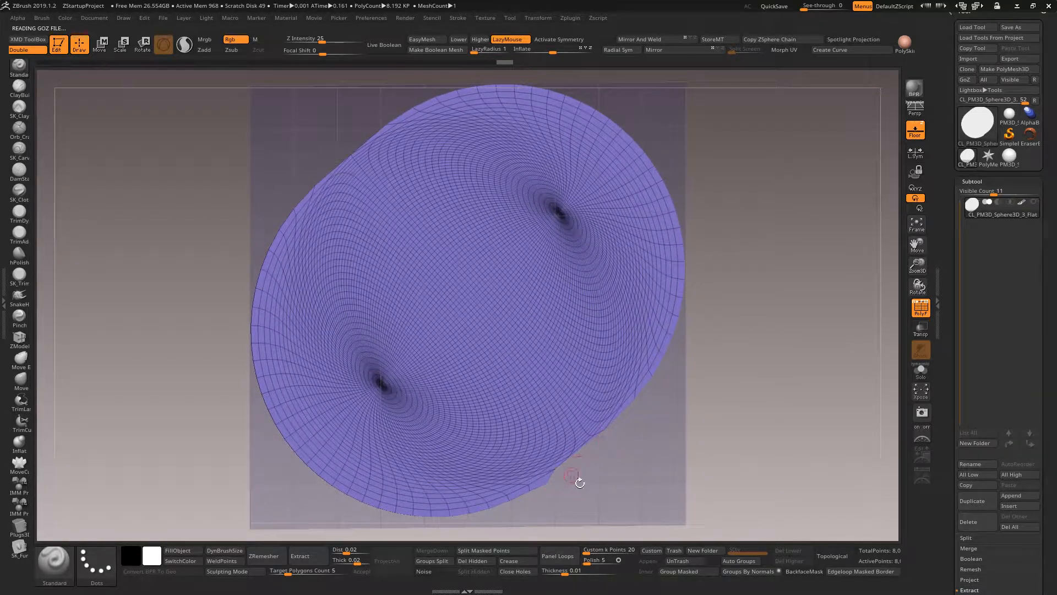
Step: Undo the flattened shape, hide the floor grid and unflatten to return to the sphere clone
{"action": "key", "text": "ctrl+z"}
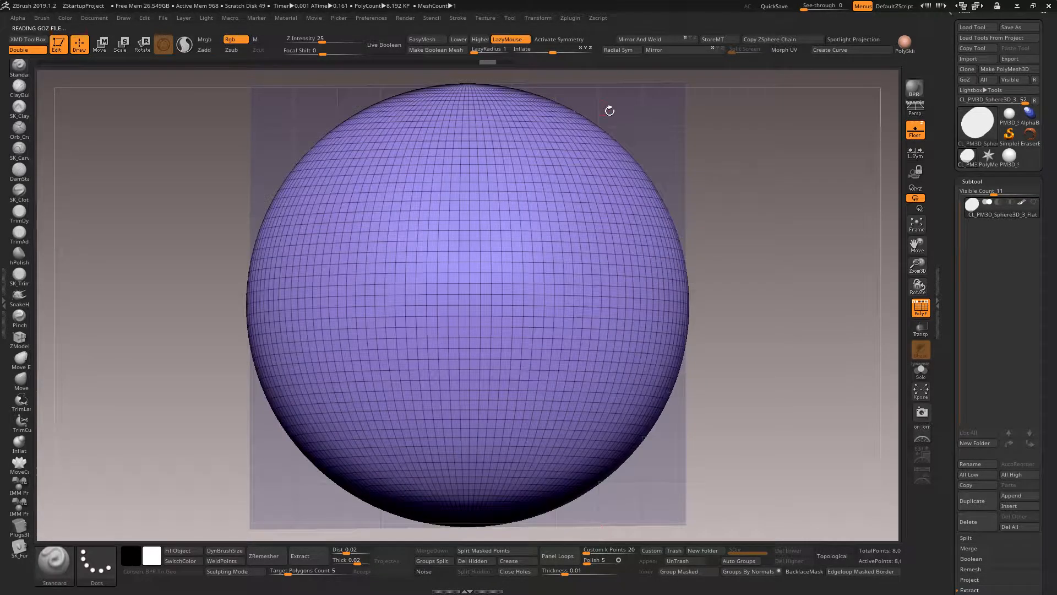
{"action": "left_click_drag", "start_coordinate": [639, 162], "coordinate": [581, 212]}
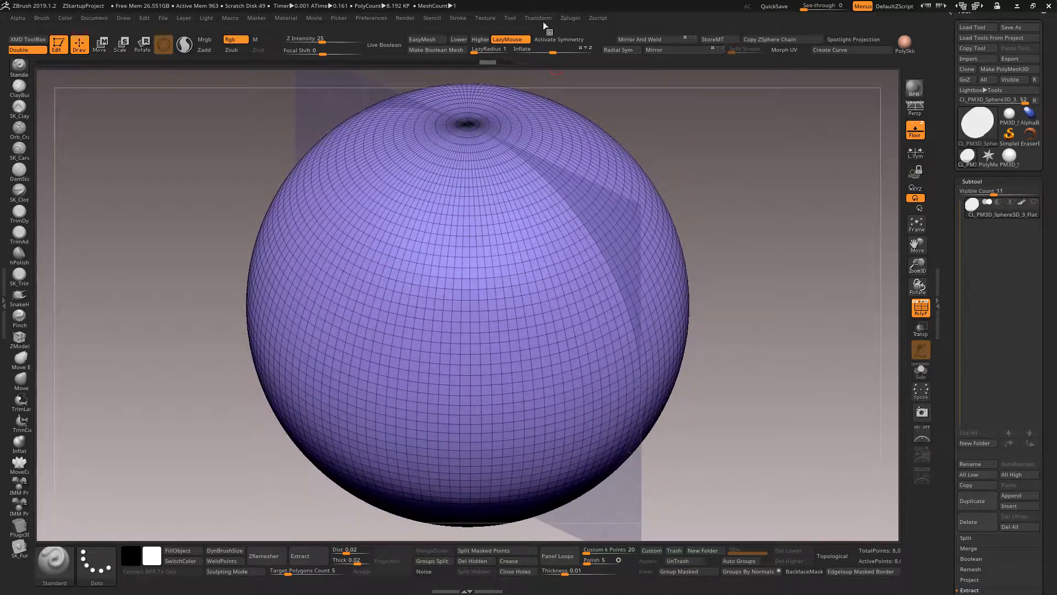
{"action": "left_click", "coordinate": [921, 133]}
{"action": "left_click", "coordinate": [537, 18]}
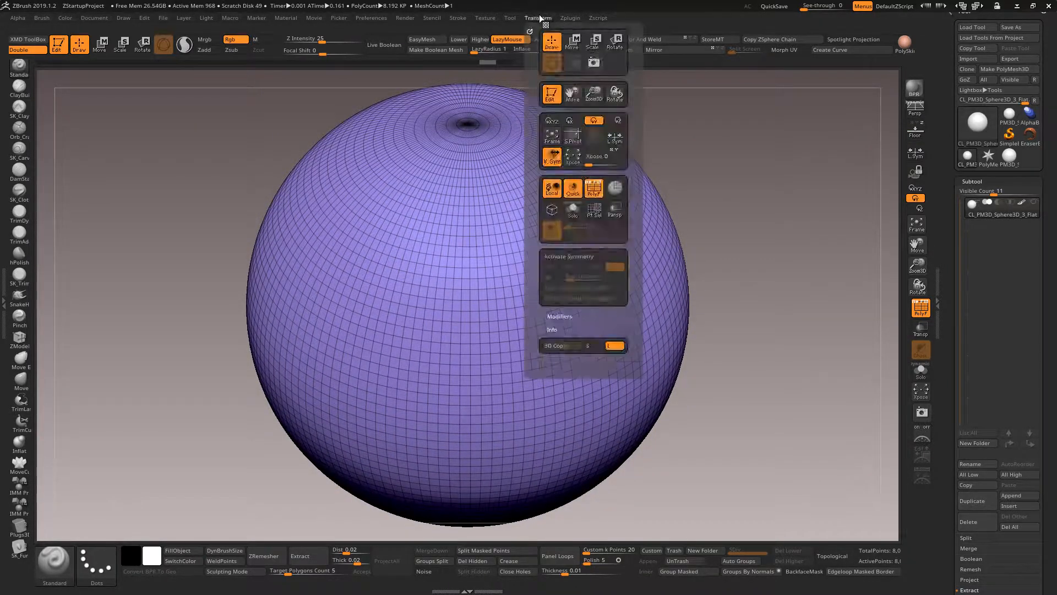
{"action": "left_click", "coordinate": [570, 17]}
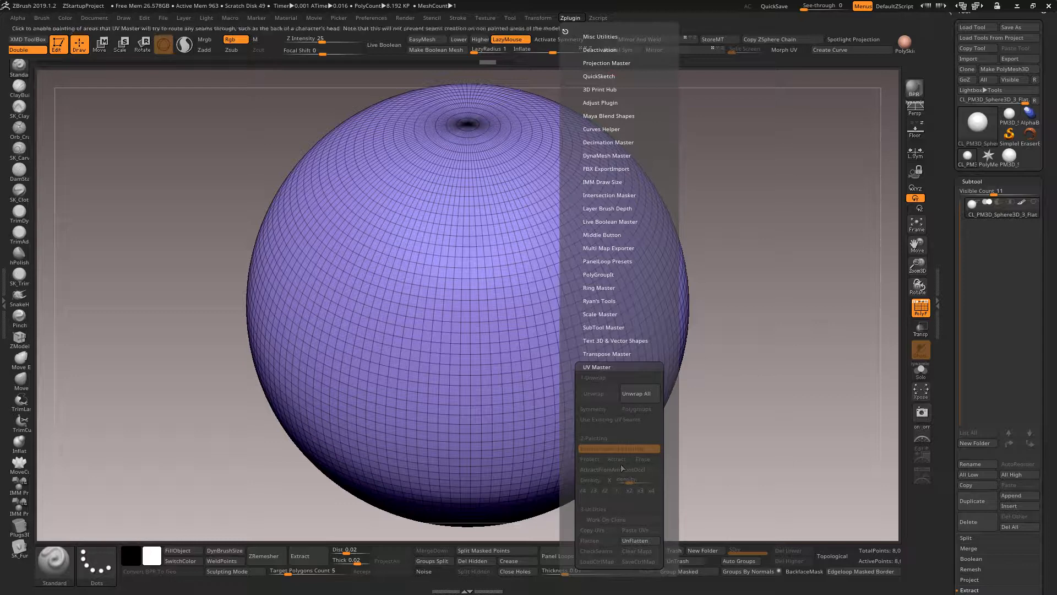
{"action": "left_click", "coordinate": [632, 540]}
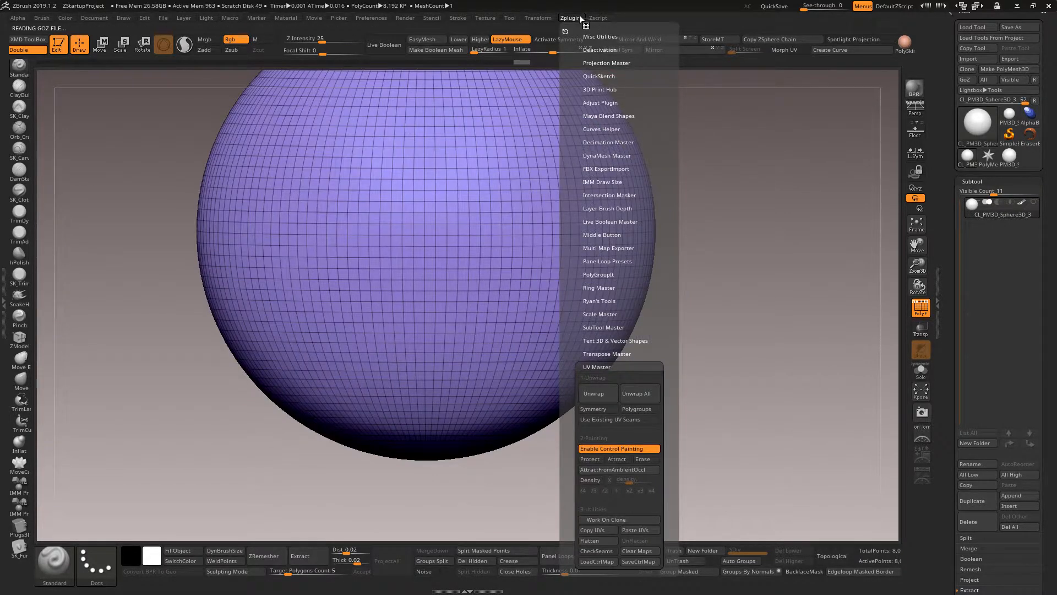
Step: Activate Protect control painting, turn on symmetry and paint Protect color over the entire sphere
{"action": "left_click", "coordinate": [596, 458]}
{"action": "mouse_move", "coordinate": [687, 307]}
{"action": "left_mouse_down"}
{"action": "mouse_move", "coordinate": [662, 398]}
{"action": "mouse_move", "coordinate": [721, 391]}
{"action": "left_mouse_up"}
{"action": "mouse_move", "coordinate": [702, 345]}
{"action": "left_mouse_down", "text": "alt"}
{"action": "mouse_move", "coordinate": [792, 201]}
{"action": "mouse_move", "coordinate": [814, 222]}
{"action": "mouse_move", "coordinate": [771, 300]}
{"action": "left_mouse_up", "text": "alt"}
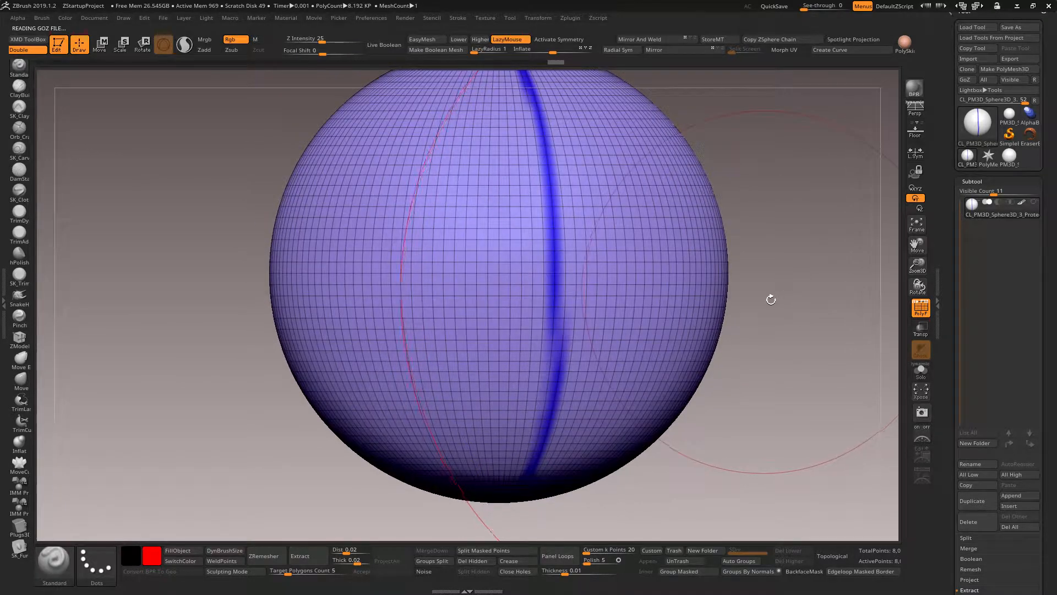
{"action": "key", "text": "x"}
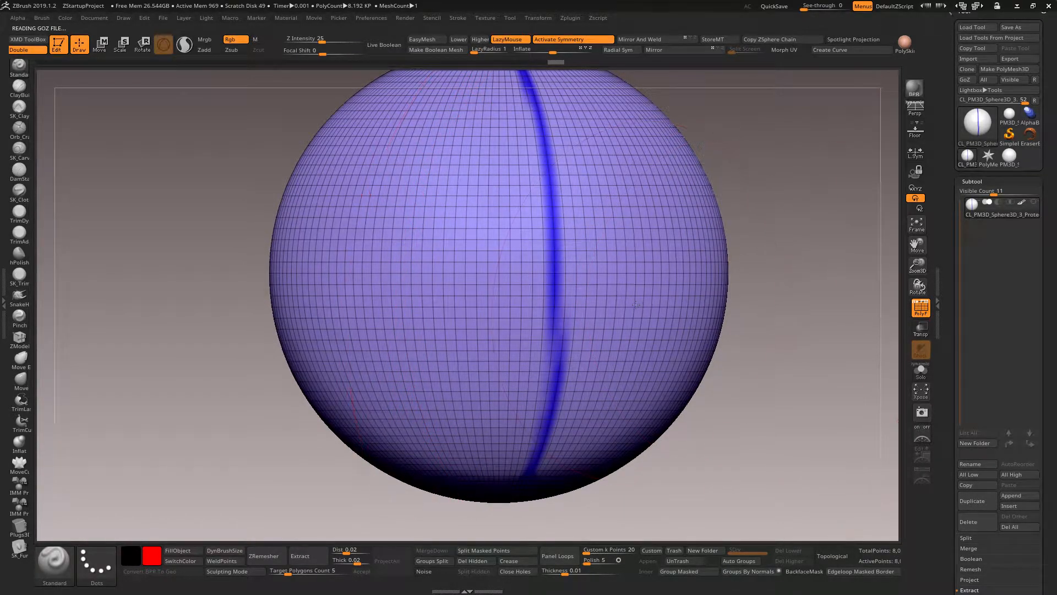
{"action": "mouse_move", "coordinate": [636, 303]}
{"action": "left_mouse_down"}
{"action": "mouse_move", "coordinate": [650, 265]}
{"action": "mouse_move", "coordinate": [652, 133]}
{"action": "mouse_move", "coordinate": [486, 366]}
{"action": "mouse_move", "coordinate": [326, 287]}
{"action": "left_mouse_up"}
{"action": "left_click_drag", "start_coordinate": [542, 113], "coordinate": [468, 170]}
{"action": "mouse_move", "coordinate": [750, 201]}
{"action": "left_mouse_down", "text": "alt"}
{"action": "mouse_move", "coordinate": [735, 326]}
{"action": "mouse_move", "coordinate": [691, 287]}
{"action": "left_mouse_up", "text": "alt"}
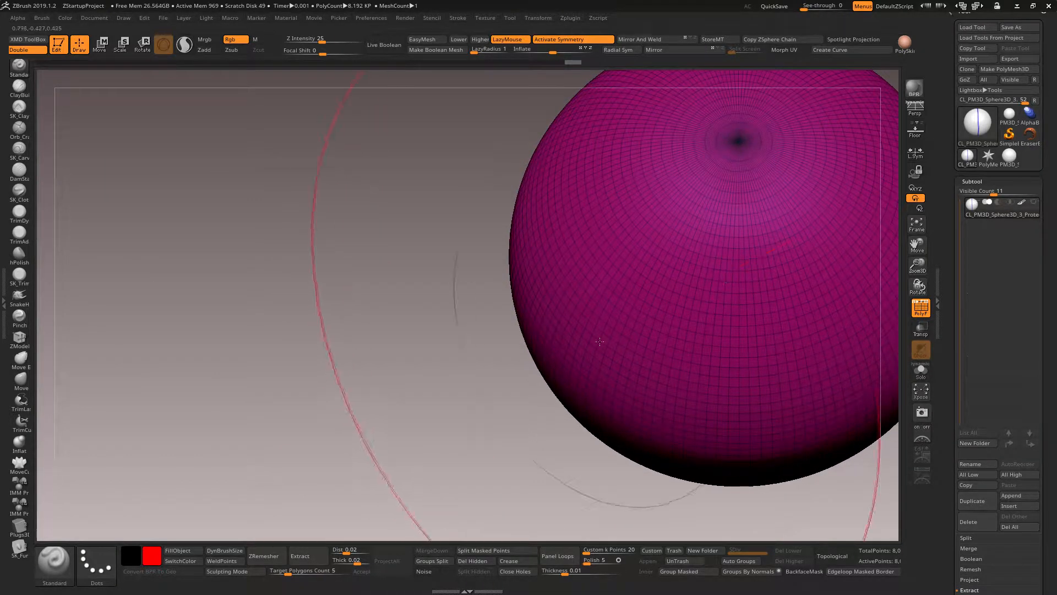
{"action": "right_click_drag", "start_coordinate": [600, 339], "coordinate": [305, 381], "text": "alt"}
{"action": "left_click_drag", "start_coordinate": [751, 326], "coordinate": [734, 349]}
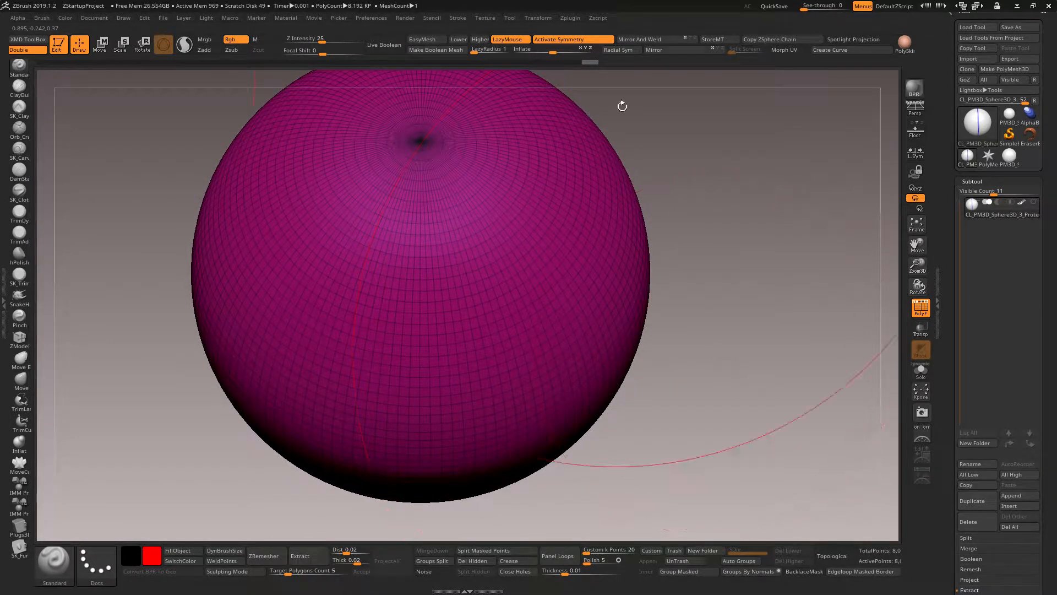
Step: Using Erase control painting with a smaller brush, clear the Protect color from both poles and hide the polyframe
{"action": "left_click", "coordinate": [573, 16]}
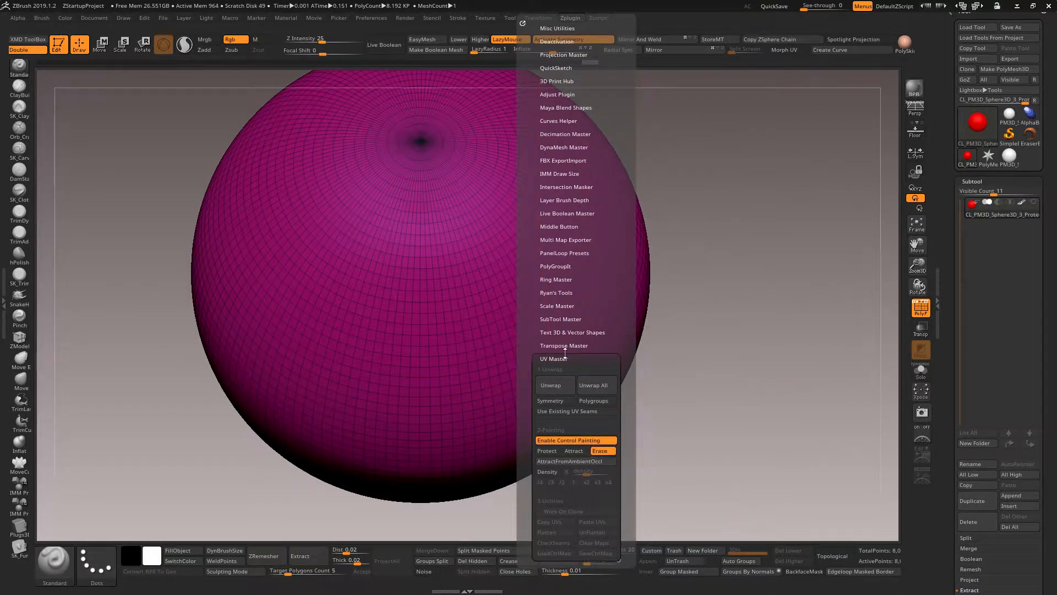
{"action": "key", "text": "s"}
{"action": "left_click_drag", "start_coordinate": [433, 146], "coordinate": [422, 148]}
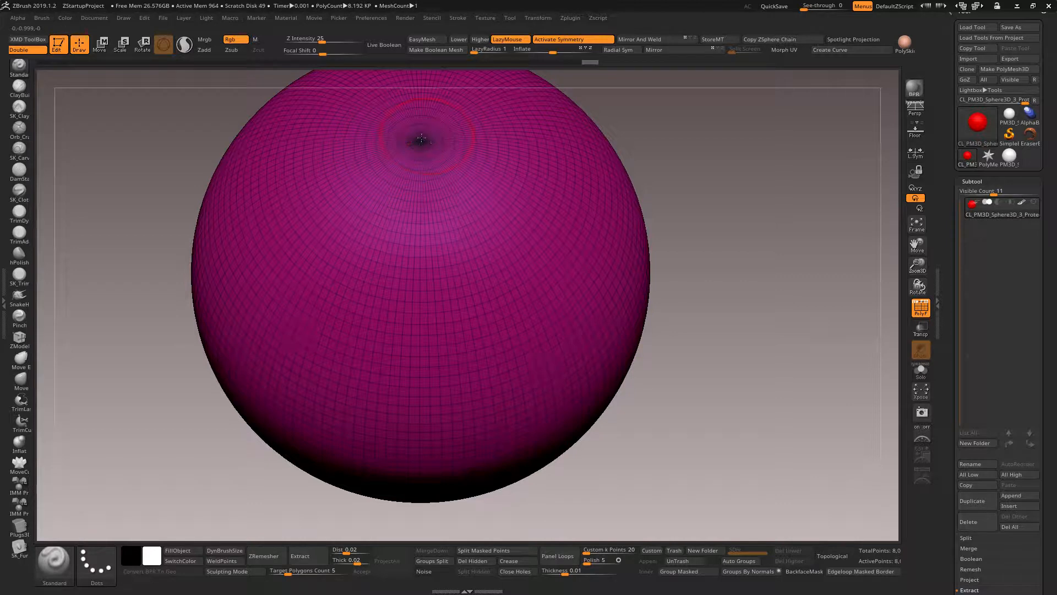
{"action": "left_click_drag", "start_coordinate": [432, 136], "coordinate": [423, 142]}
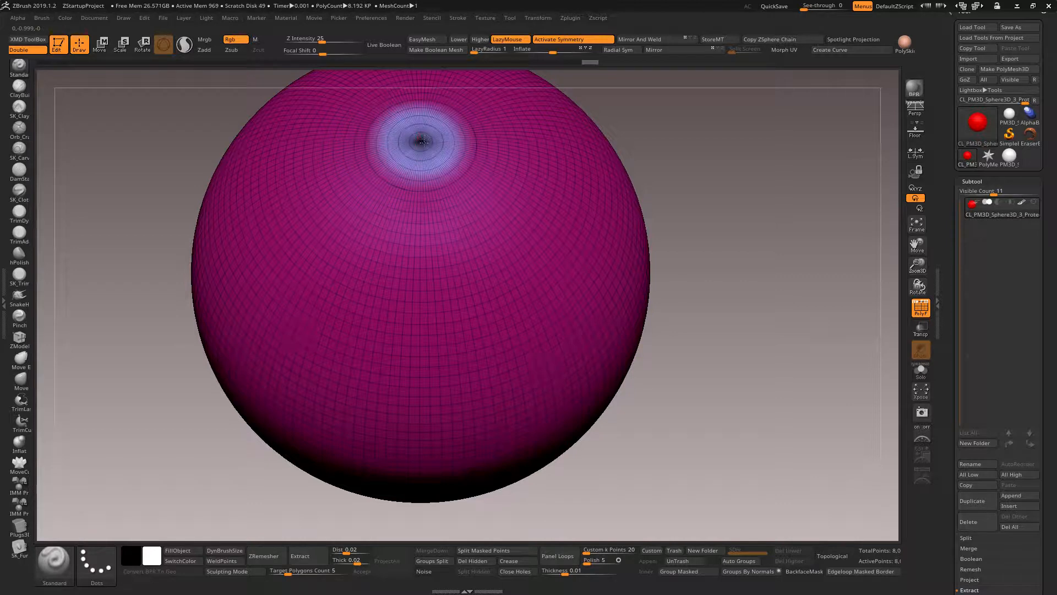
{"action": "left_click", "coordinate": [920, 307]}
{"action": "left_click_drag", "start_coordinate": [751, 242], "coordinate": [736, 319]}
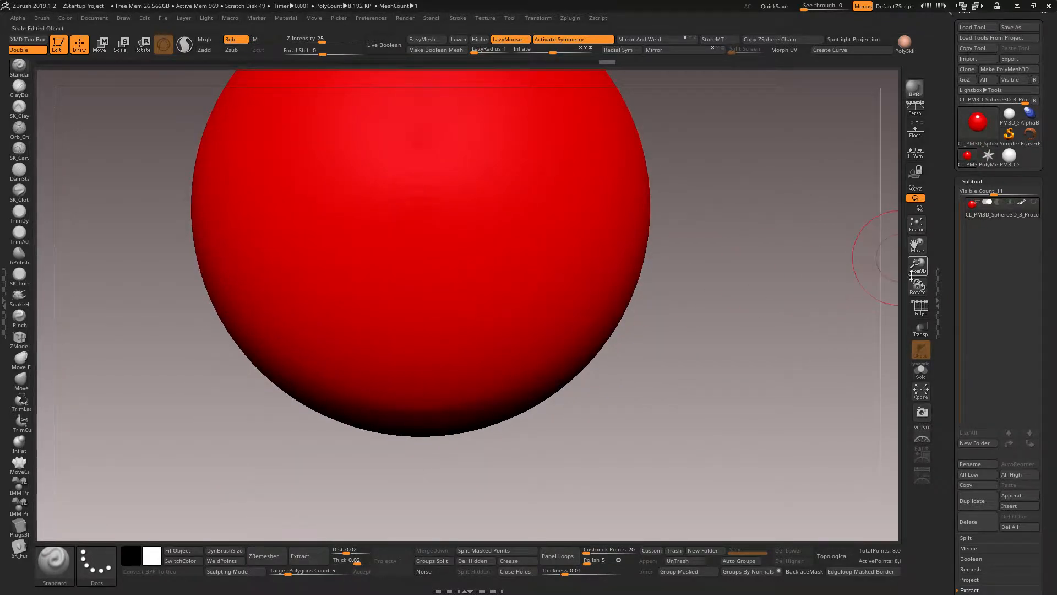
{"action": "left_click", "coordinate": [919, 307]}
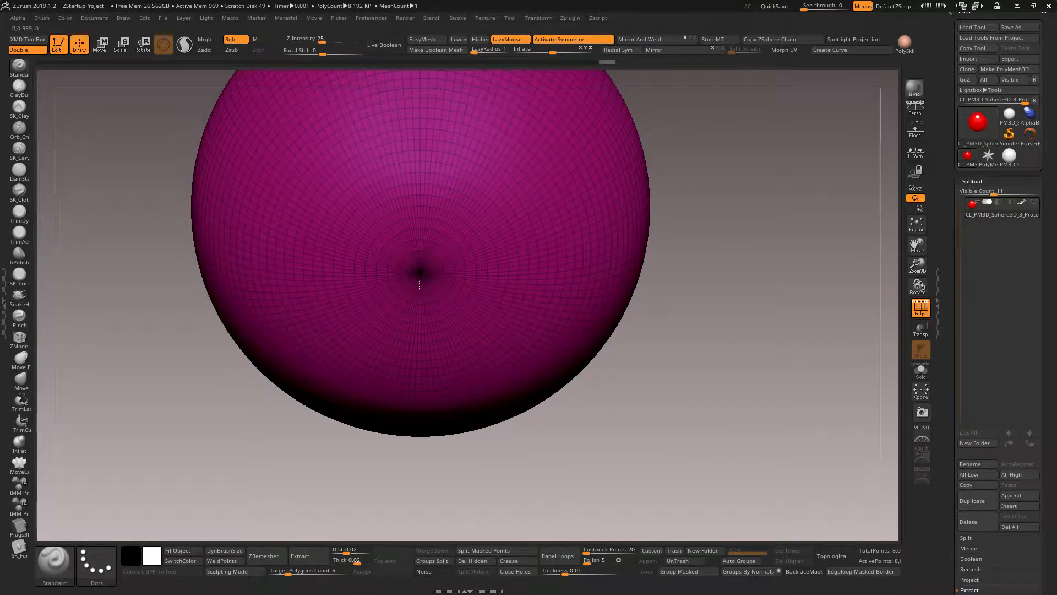
{"action": "left_click", "coordinate": [419, 285]}
{"action": "left_click", "coordinate": [920, 308]}
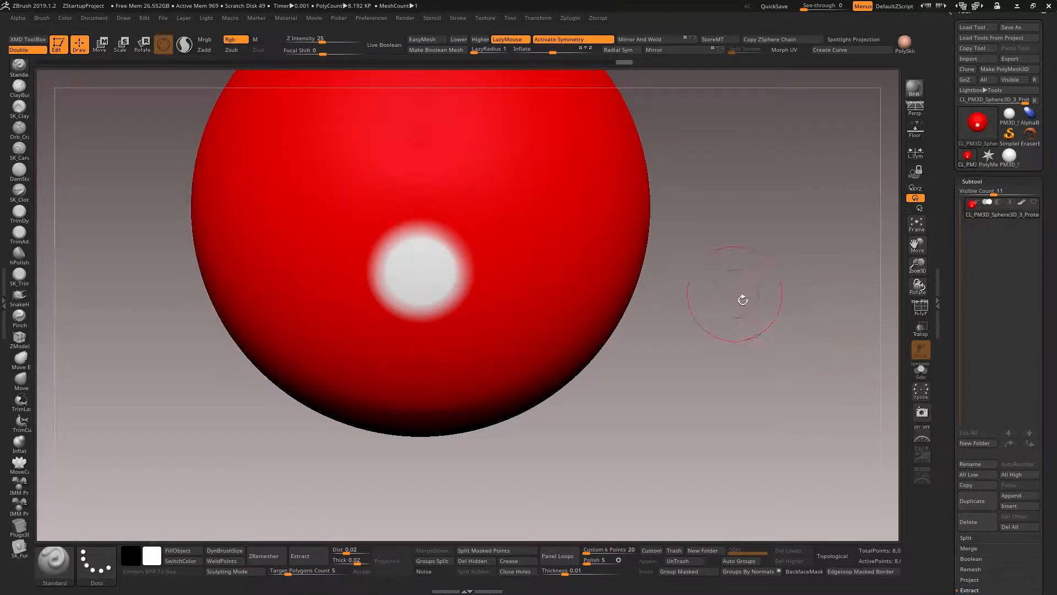
Step: Try to erase a thin vertical strip of Protect color down the sphere's side with symmetry on
{"action": "left_click_drag", "start_coordinate": [743, 300], "coordinate": [769, 426]}
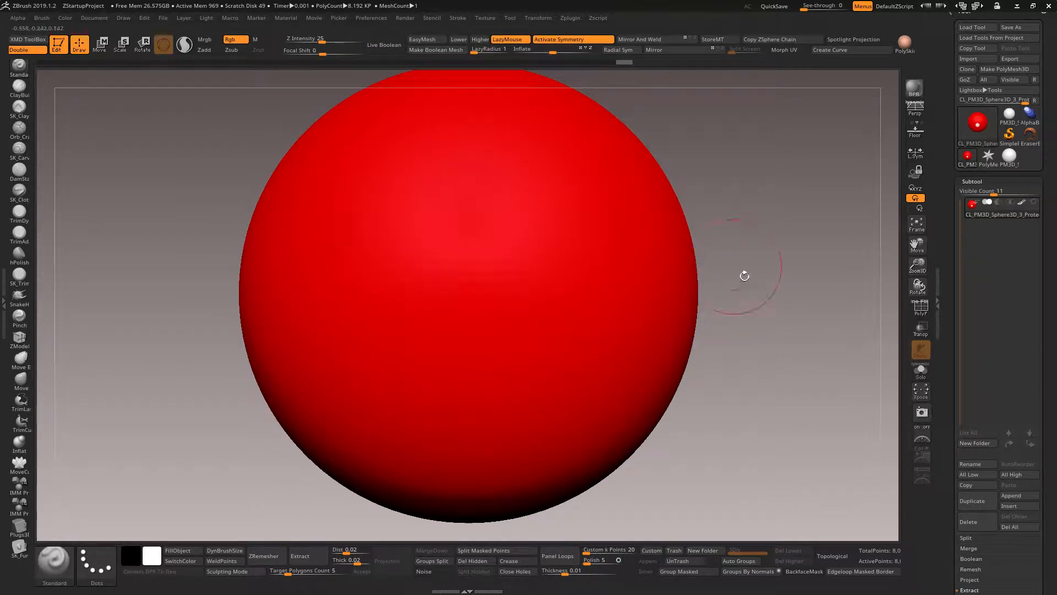
{"action": "left_click_drag", "start_coordinate": [767, 295], "coordinate": [482, 133]}
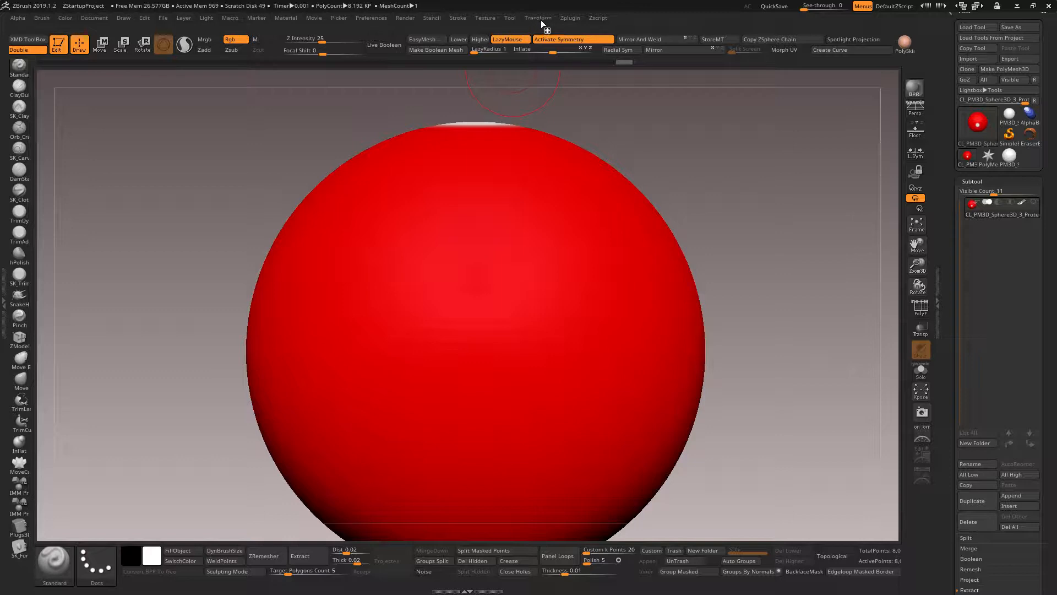
{"action": "mouse_move", "coordinate": [471, 161]}
{"action": "left_mouse_down"}
{"action": "mouse_move", "coordinate": [486, 181]}
{"action": "mouse_move", "coordinate": [491, 302]}
{"action": "left_mouse_up"}
{"action": "key", "text": "ctrl+z"}
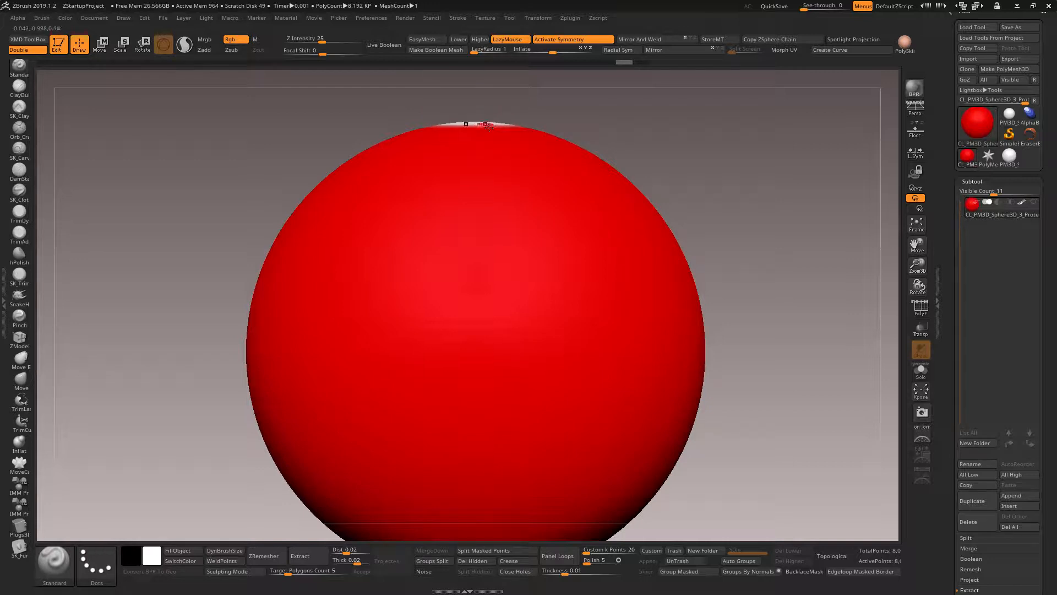
{"action": "mouse_move", "coordinate": [486, 145]}
{"action": "left_mouse_down"}
{"action": "mouse_move", "coordinate": [477, 245]}
{"action": "mouse_move", "coordinate": [481, 144]}
{"action": "left_mouse_up"}
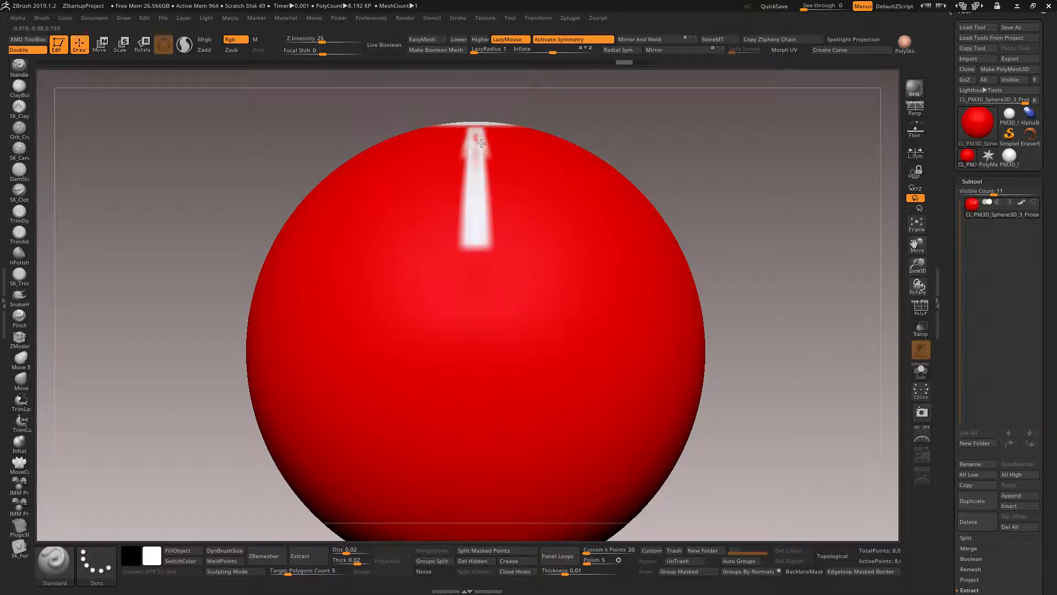
{"action": "left_click_drag", "start_coordinate": [480, 214], "coordinate": [496, 519]}
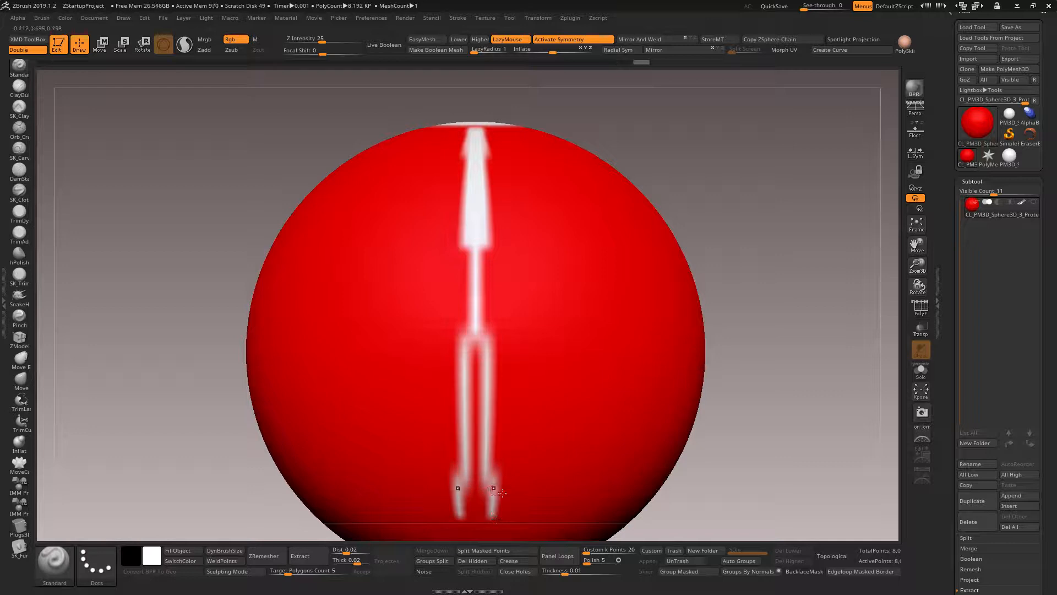
Step: Undo the mirrored erase strokes and turn off symmetry
{"action": "key", "text": "ctrl+z"}
{"action": "key", "text": "x"}
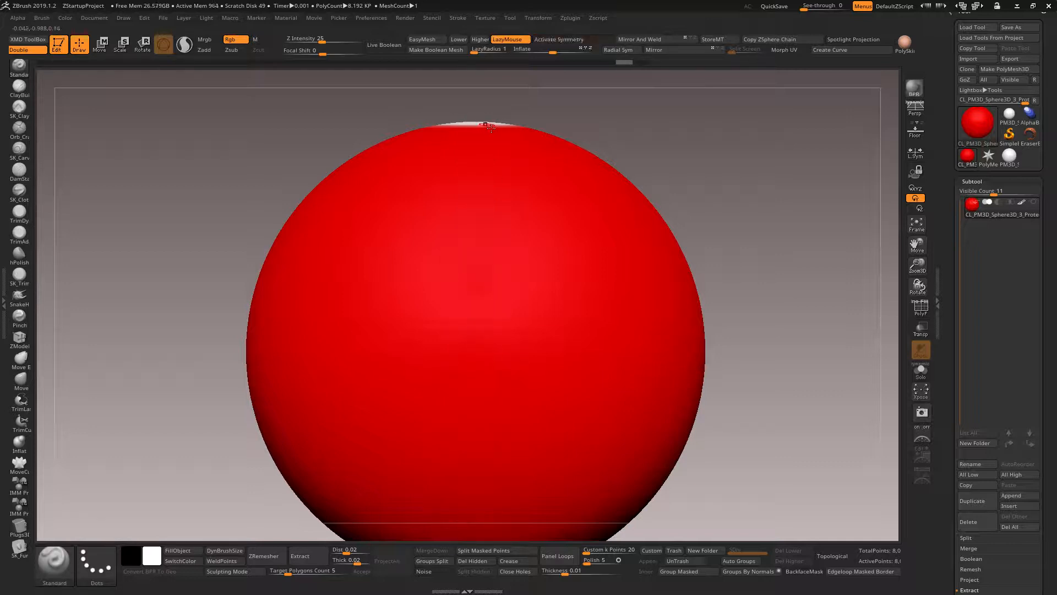
Step: Try erasing a single thin strip of Protect color down the sphere's side from pole to pole and undo the strokes
{"action": "left_click_drag", "start_coordinate": [484, 127], "coordinate": [486, 479]}
{"action": "mouse_move", "coordinate": [486, 475]}
{"action": "right_mouse_down", "text": "alt"}
{"action": "mouse_move", "coordinate": [501, 304]}
{"action": "mouse_move", "coordinate": [490, 228]}
{"action": "right_mouse_up", "text": "alt"}
{"action": "left_click_drag", "start_coordinate": [488, 184], "coordinate": [489, 329]}
{"action": "right_click_drag", "start_coordinate": [533, 390], "coordinate": [546, 320], "text": "alt"}
{"action": "key", "text": "ctrl+z"}
{"action": "key", "text": "ctrl+z"}
{"action": "key", "text": "ctrl+z"}
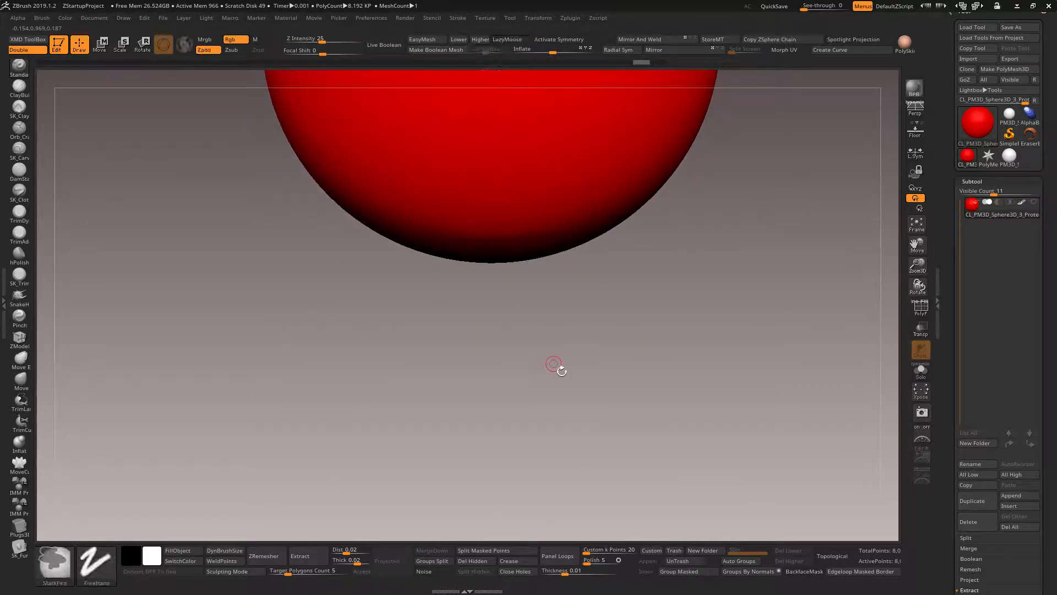
{"action": "right_click_drag", "start_coordinate": [714, 297], "coordinate": [685, 466], "text": "alt"}
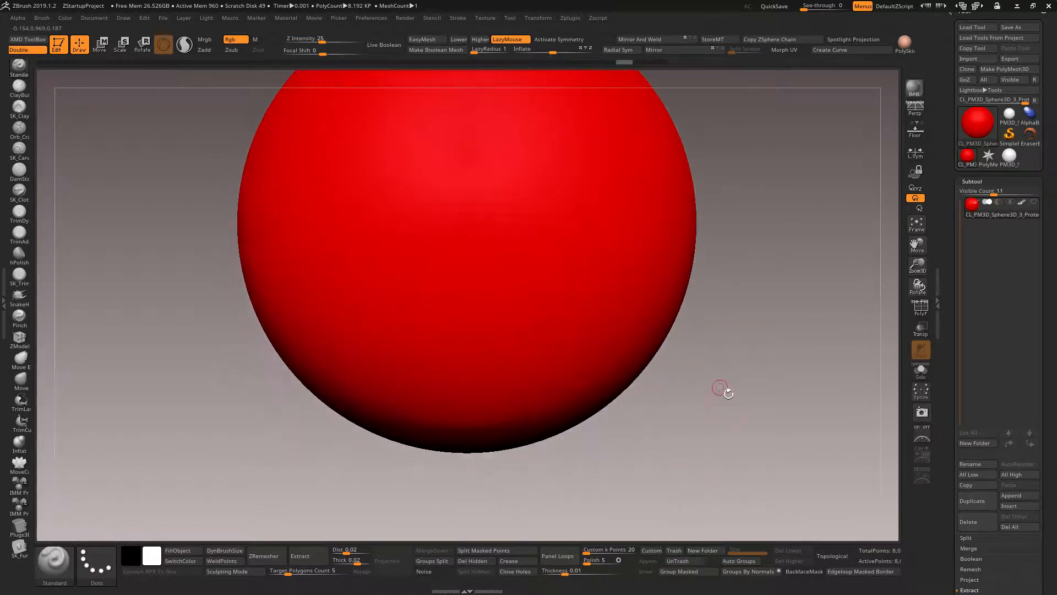
Step: Try to erase a straight vertical strip of Protect color down the front of the sphere
{"action": "right_click_drag", "start_coordinate": [725, 387], "coordinate": [730, 496], "text": "alt"}
{"action": "right_click_drag", "start_coordinate": [750, 353], "coordinate": [754, 381], "text": "alt"}
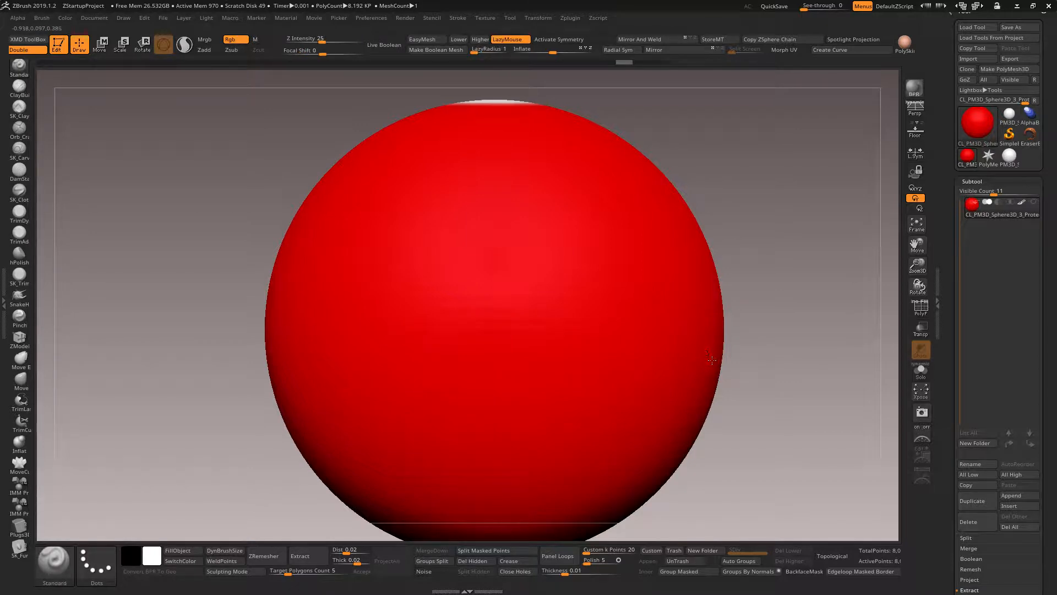
{"action": "right_click_drag", "start_coordinate": [714, 364], "coordinate": [692, 224], "text": "ctrl"}
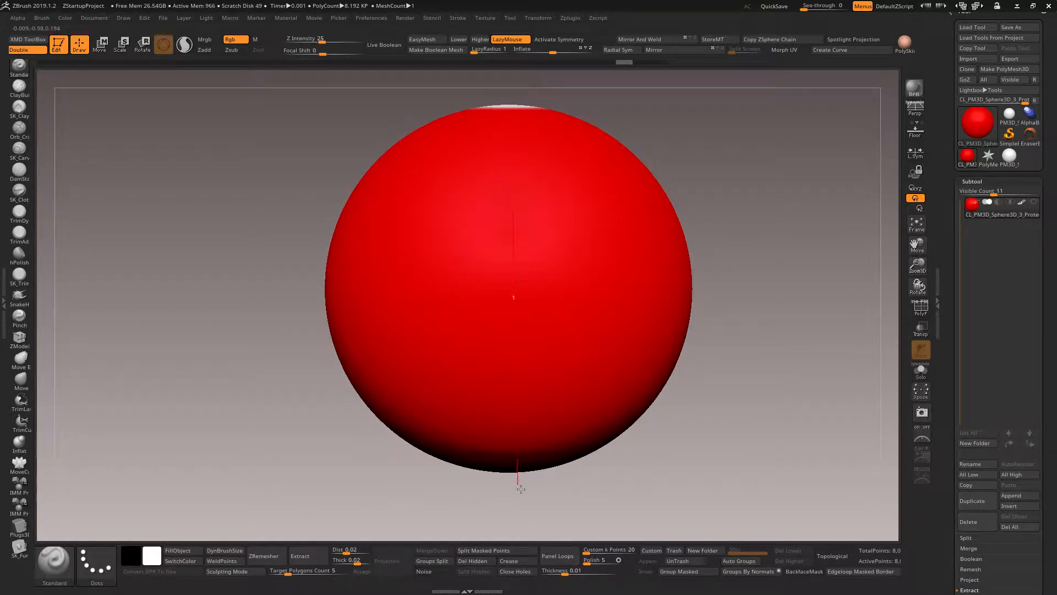
{"action": "mouse_move", "coordinate": [521, 489]}
{"action": "left_mouse_down"}
{"action": "mouse_move", "coordinate": [513, 493]}
{"action": "mouse_move", "coordinate": [523, 485]}
{"action": "left_mouse_up"}
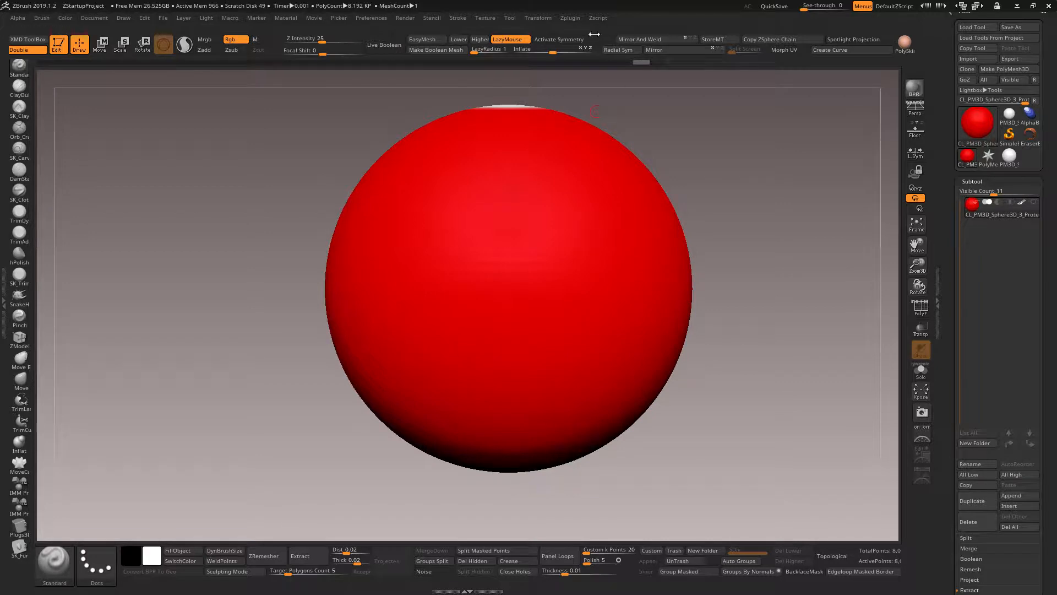
Step: Try painting an Attract line down the front of the sphere directly over the Protect color, and undo it
{"action": "left_click", "coordinate": [570, 18]}
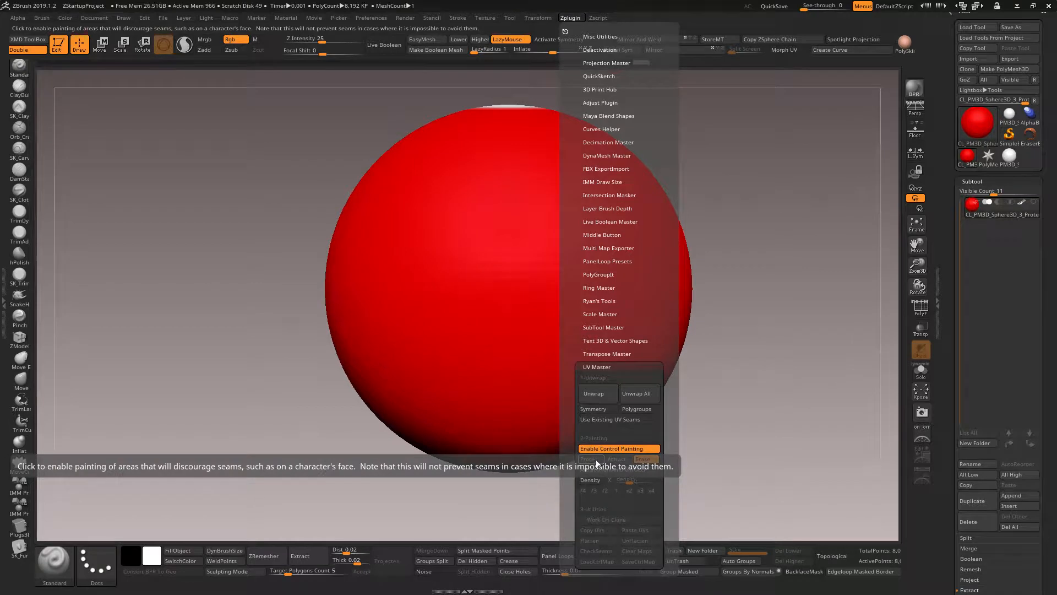
{"action": "left_click", "coordinate": [617, 459]}
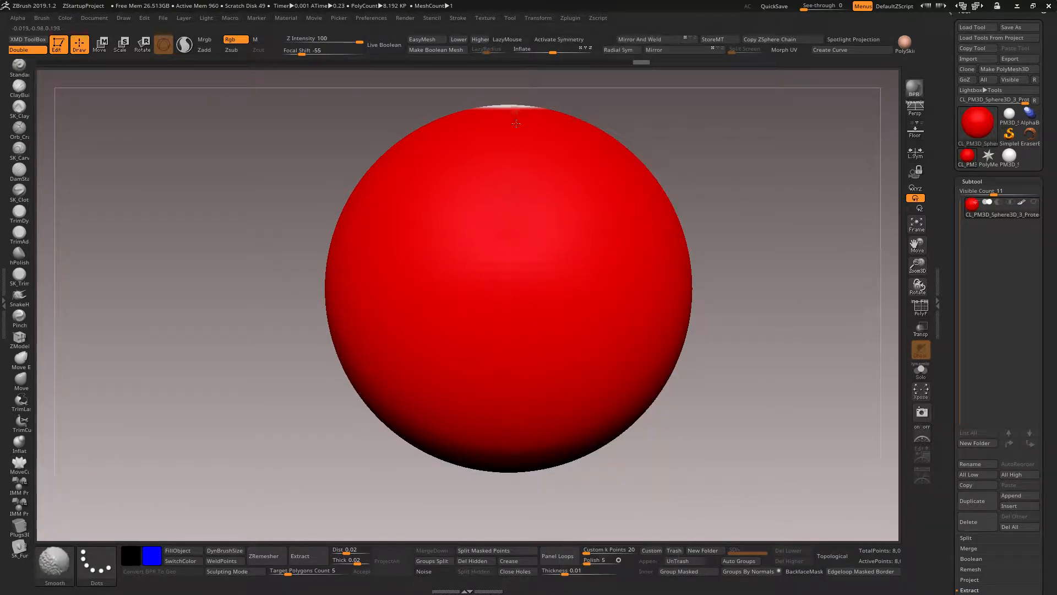
{"action": "left_click_drag", "start_coordinate": [515, 111], "coordinate": [520, 141]}
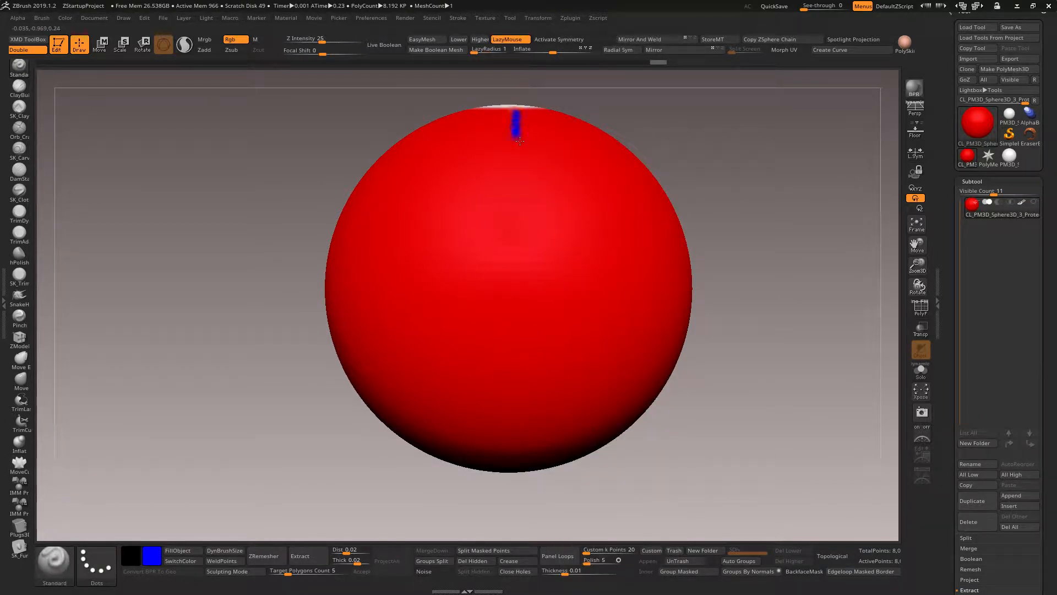
{"action": "left_click_drag", "start_coordinate": [511, 476], "coordinate": [510, 472]}
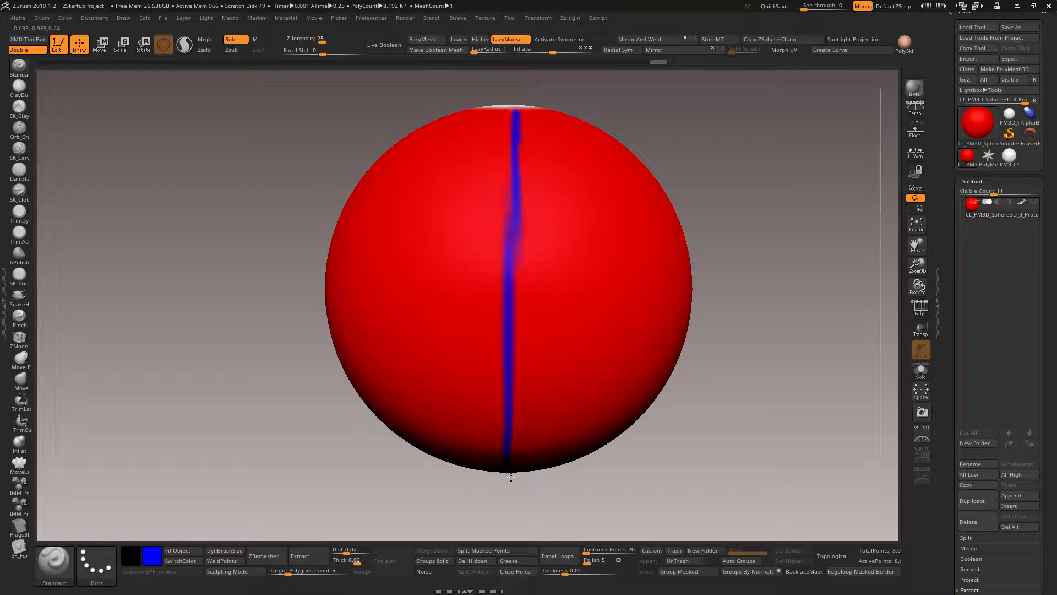
{"action": "mouse_move", "coordinate": [672, 418]}
{"action": "left_mouse_down"}
{"action": "mouse_move", "coordinate": [668, 460]}
{"action": "mouse_move", "coordinate": [686, 453]}
{"action": "left_mouse_up"}
{"action": "key", "text": "ctrl+z"}
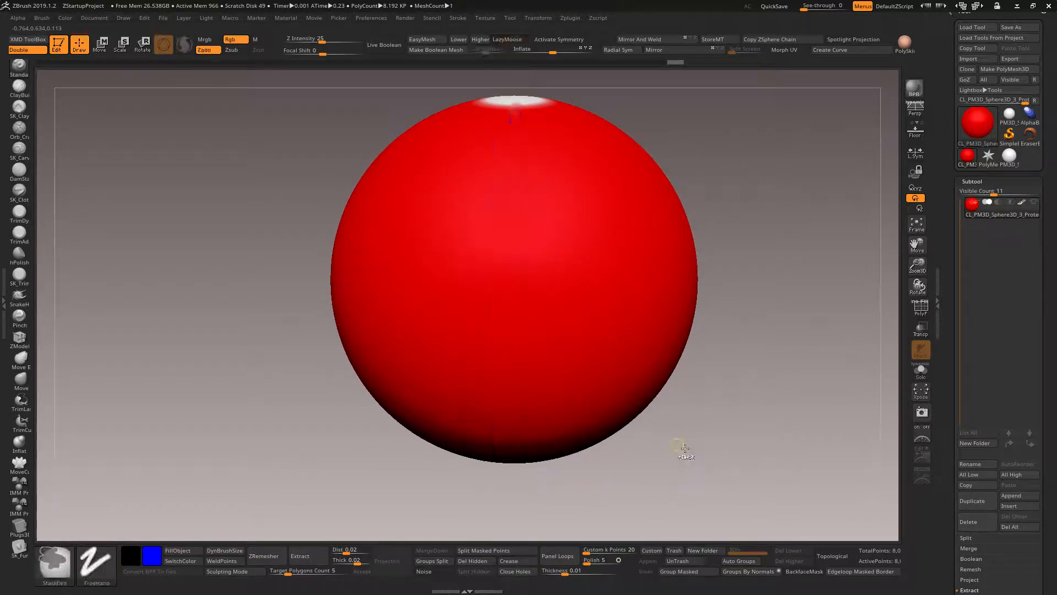
Step: With Erase control painting, clear a thin vertical strip of Protect color connecting the sphere's two poles
{"action": "left_click", "coordinate": [570, 18]}
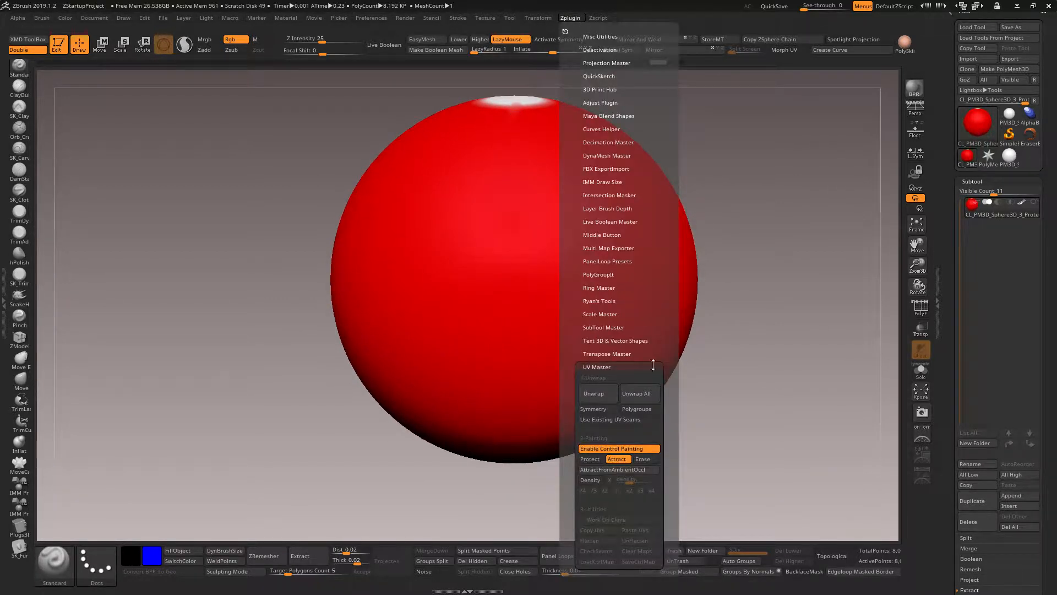
{"action": "left_click", "coordinate": [646, 462]}
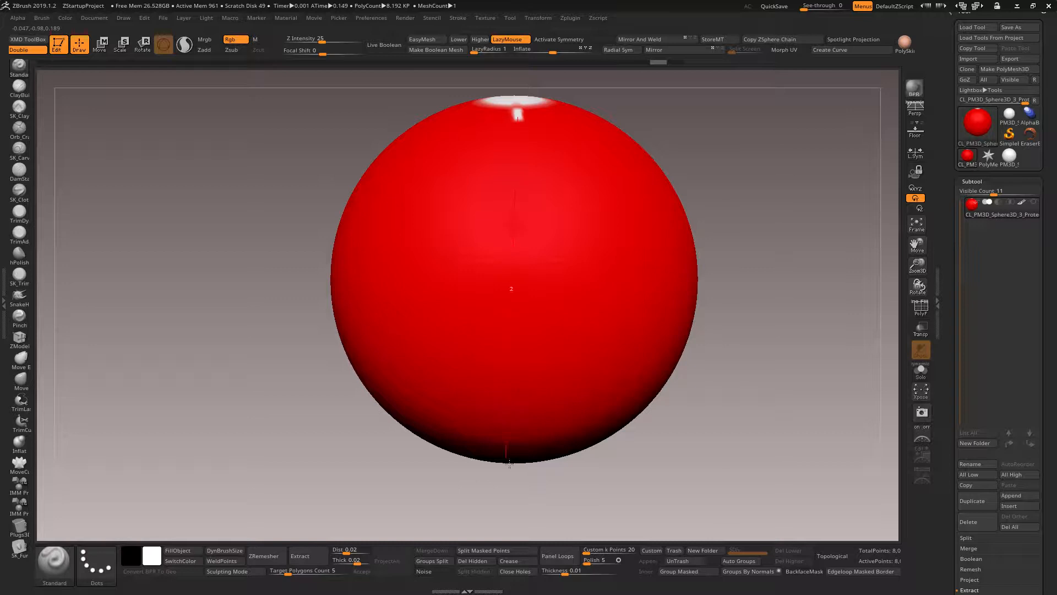
{"action": "left_click_drag", "start_coordinate": [510, 462], "coordinate": [520, 470]}
{"action": "mouse_move", "coordinate": [693, 460]}
{"action": "left_mouse_down"}
{"action": "mouse_move", "coordinate": [683, 333]}
{"action": "mouse_move", "coordinate": [675, 479]}
{"action": "left_mouse_up"}
Step: Switch control painting to Attract and paint a blue line along the erased strip from pole to pole
{"action": "left_click", "coordinate": [570, 18]}
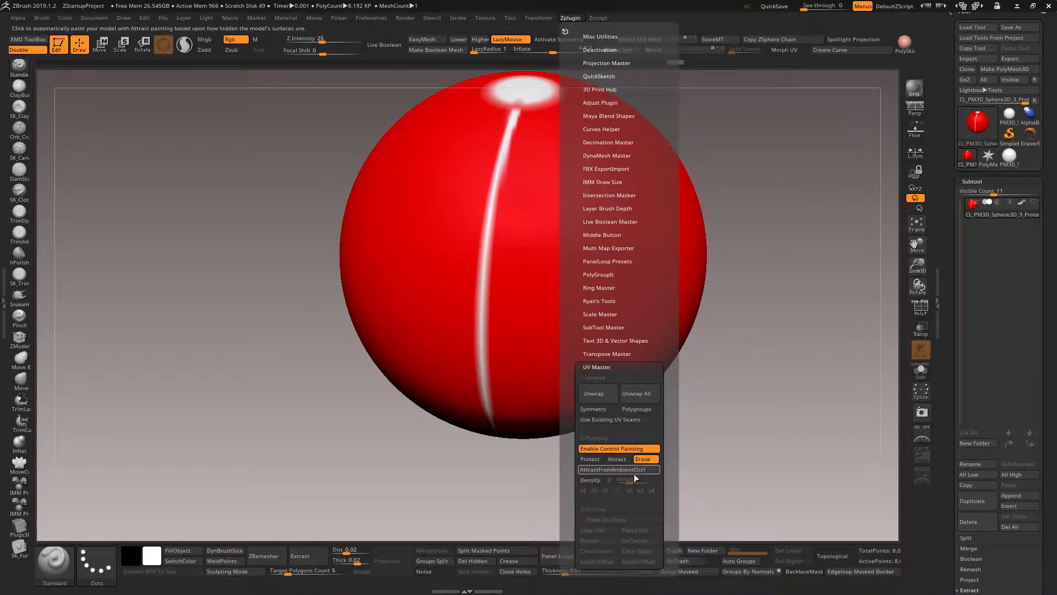
{"action": "left_click", "coordinate": [617, 460]}
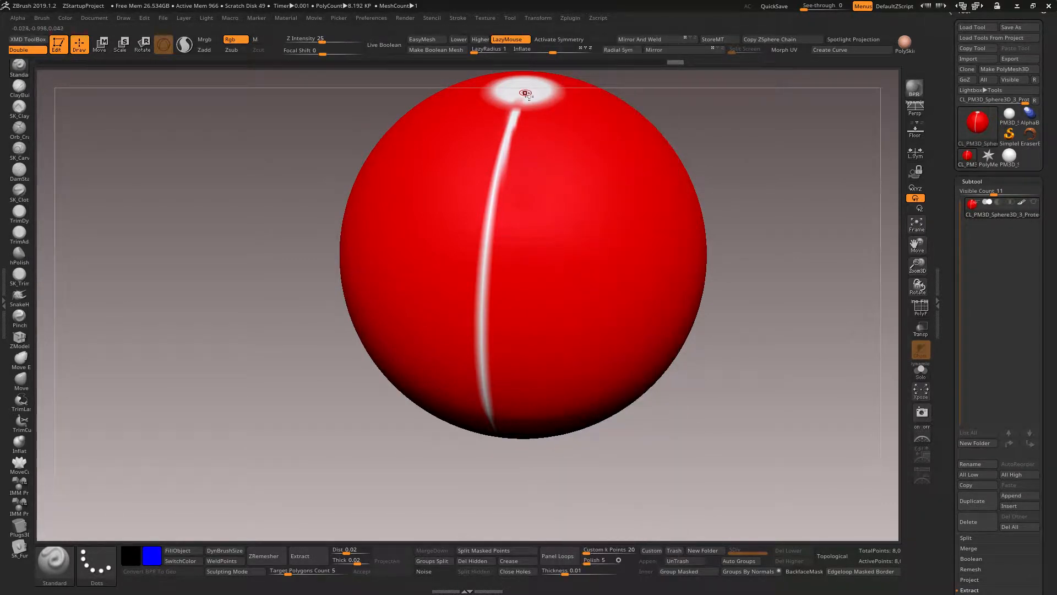
{"action": "left_click_drag", "start_coordinate": [755, 155], "coordinate": [602, 149]}
{"action": "key", "text": "shift"}
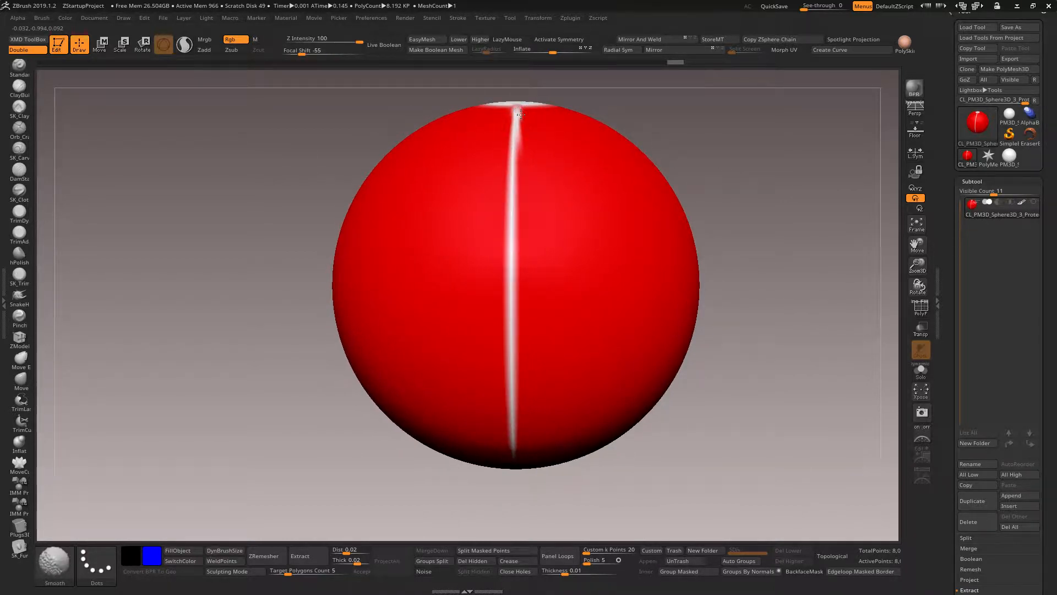
{"action": "left_click_drag", "start_coordinate": [521, 125], "coordinate": [520, 113], "text": "shift"}
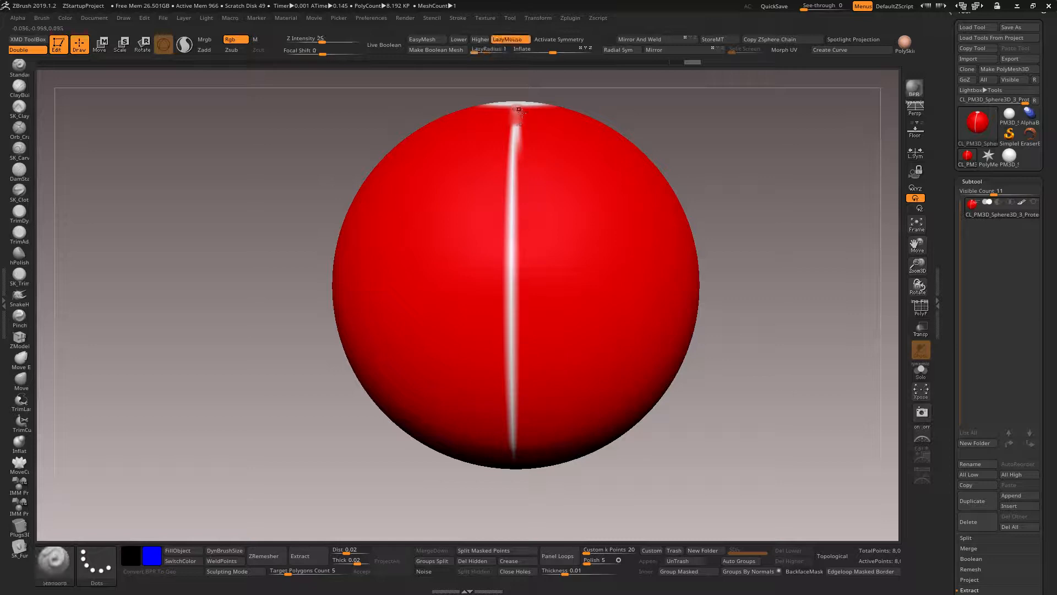
{"action": "mouse_move", "coordinate": [522, 117]}
{"action": "left_mouse_down"}
{"action": "mouse_move", "coordinate": [512, 198]}
{"action": "mouse_move", "coordinate": [518, 483]}
{"action": "left_mouse_up"}
{"action": "key", "text": "shift"}
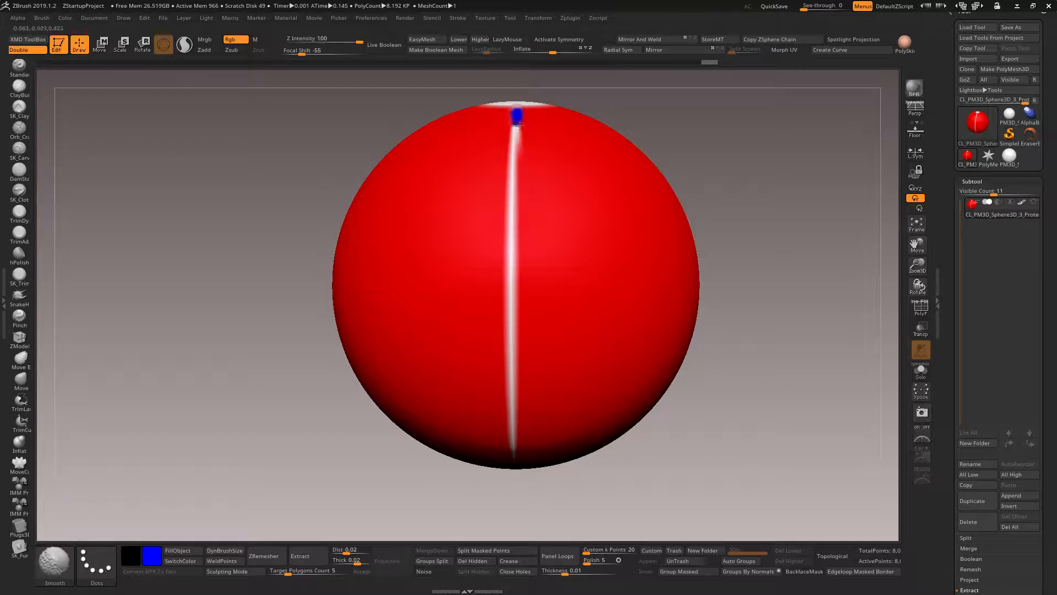
{"action": "left_click_drag", "start_coordinate": [518, 150], "coordinate": [517, 479]}
Step: Fill the cleared circles at both poles with blue Attract color and join them to the vertical line
{"action": "mouse_move", "coordinate": [602, 500]}
{"action": "left_mouse_down"}
{"action": "mouse_move", "coordinate": [610, 573]}
{"action": "mouse_move", "coordinate": [620, 556]}
{"action": "left_mouse_up"}
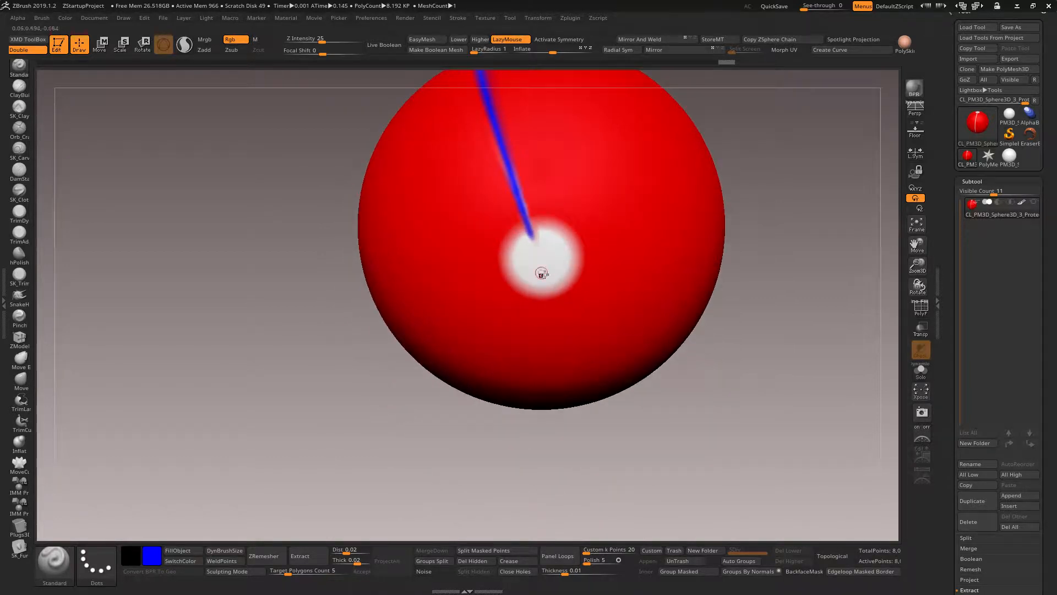
{"action": "mouse_move", "coordinate": [541, 273]}
{"action": "left_mouse_down"}
{"action": "mouse_move", "coordinate": [553, 234]}
{"action": "mouse_move", "coordinate": [516, 265]}
{"action": "left_mouse_up"}
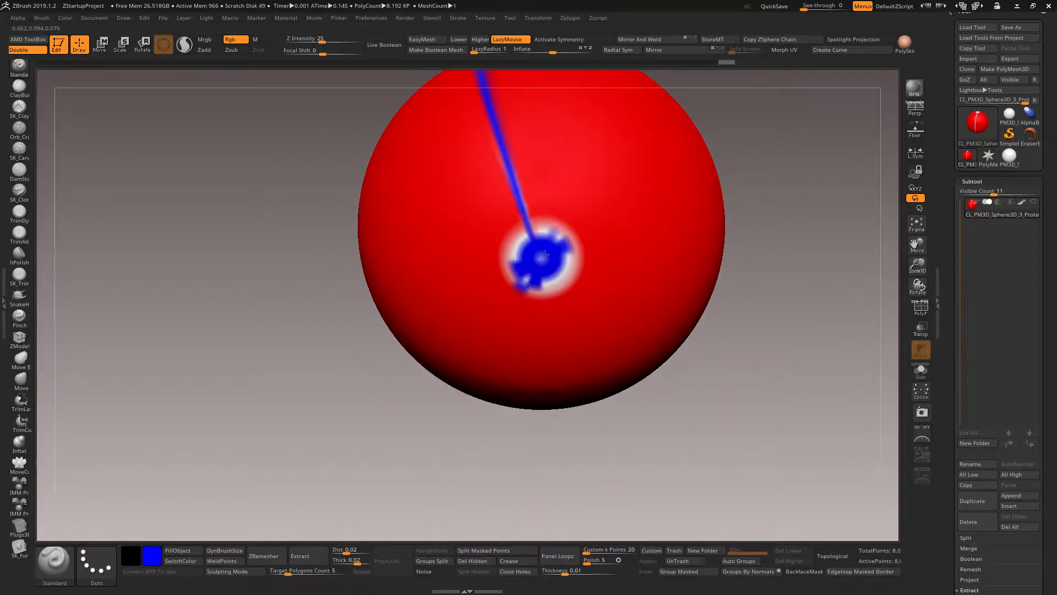
{"action": "left_click_drag", "start_coordinate": [770, 197], "coordinate": [715, 467]}
{"action": "mouse_move", "coordinate": [497, 214]}
{"action": "left_mouse_down"}
{"action": "mouse_move", "coordinate": [516, 223]}
{"action": "mouse_move", "coordinate": [486, 230]}
{"action": "mouse_move", "coordinate": [497, 197]}
{"action": "left_mouse_up"}
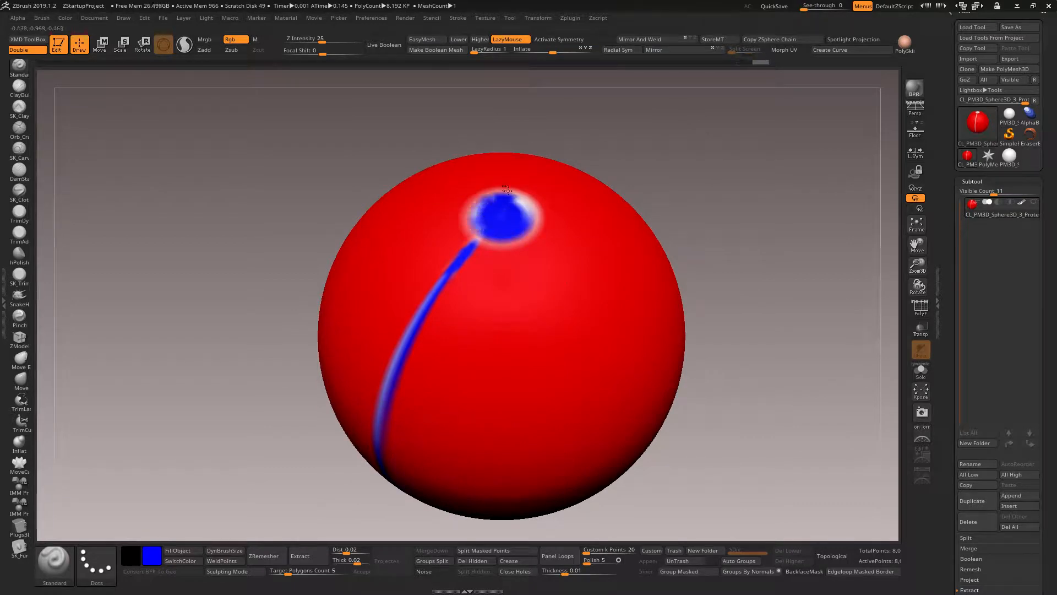
{"action": "mouse_move", "coordinate": [736, 336]}
{"action": "left_mouse_down"}
{"action": "mouse_move", "coordinate": [775, 287]}
{"action": "mouse_move", "coordinate": [761, 283]}
{"action": "left_mouse_up"}
{"action": "left_click_drag", "start_coordinate": [491, 216], "coordinate": [507, 215]}
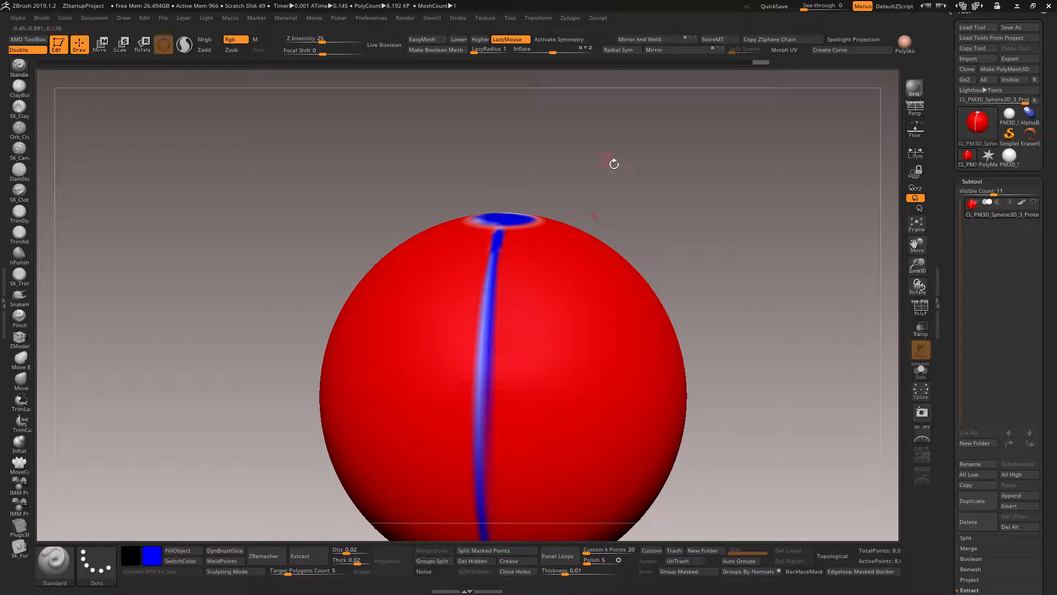
Step: Unwrap the painted clone with UV Master and flatten it to inspect the UV island
{"action": "left_click", "coordinate": [571, 16]}
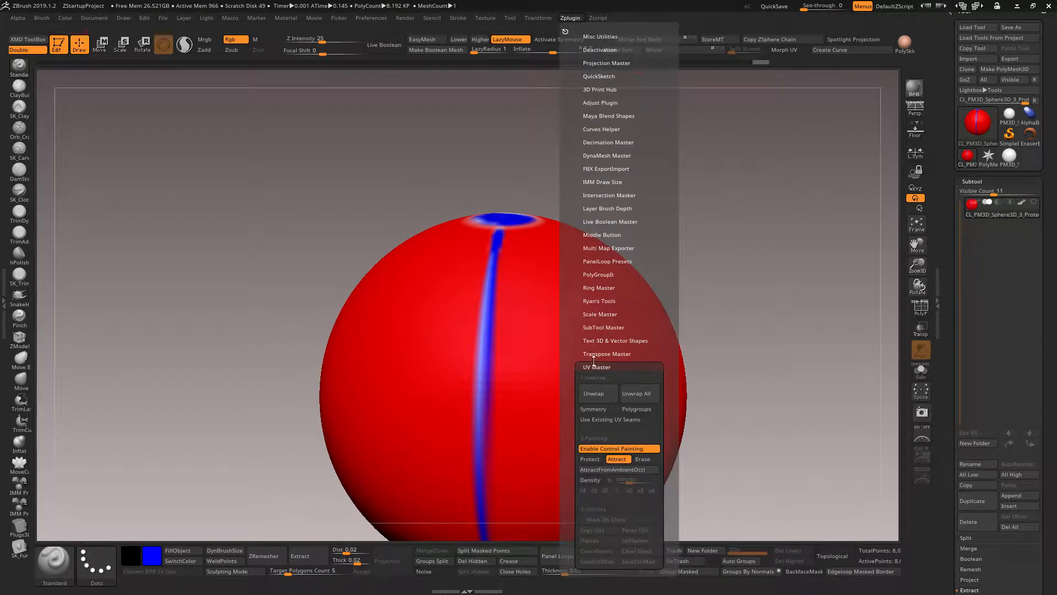
{"action": "left_click", "coordinate": [593, 393]}
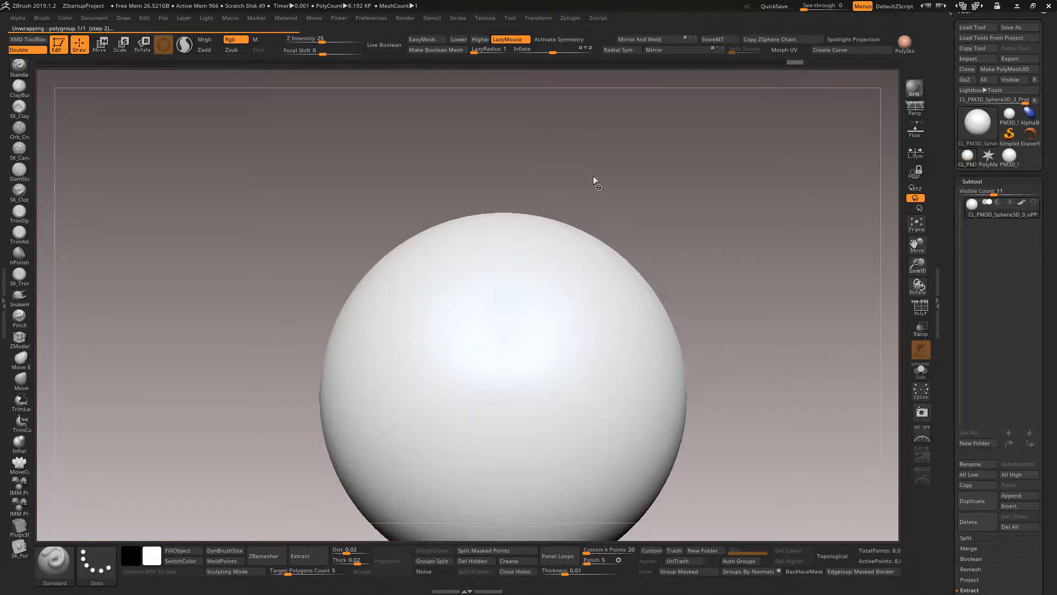
{"action": "left_click", "coordinate": [570, 18]}
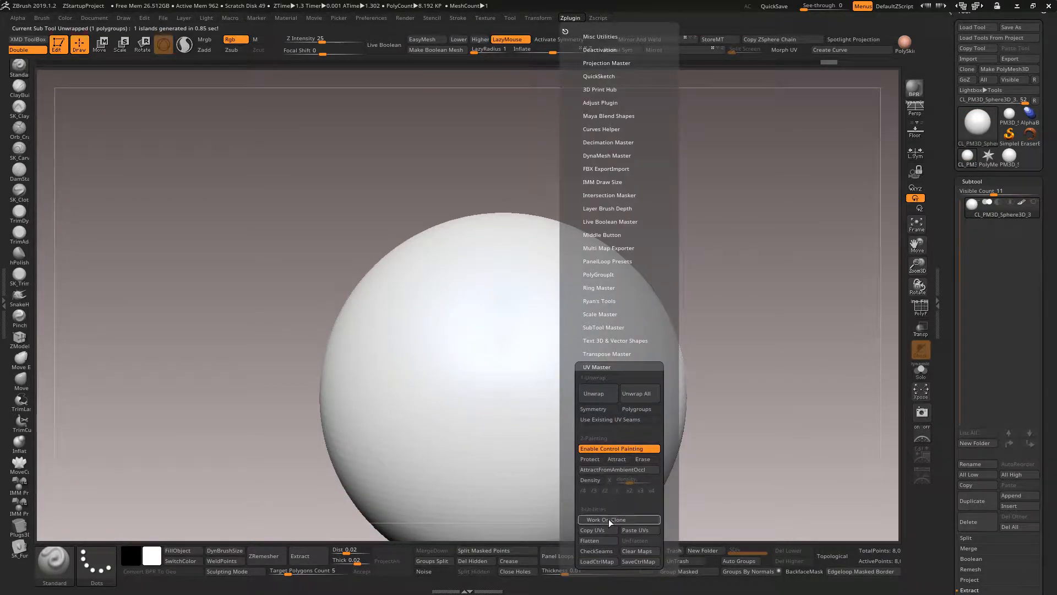
{"action": "left_click", "coordinate": [589, 540]}
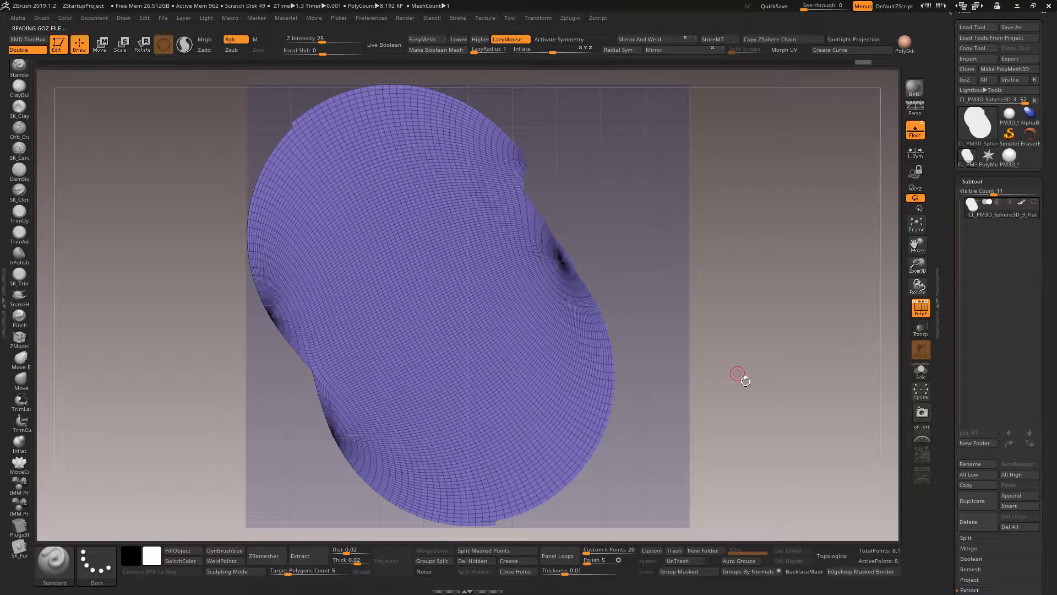
{"action": "left_click_drag", "start_coordinate": [741, 373], "coordinate": [626, 279]}
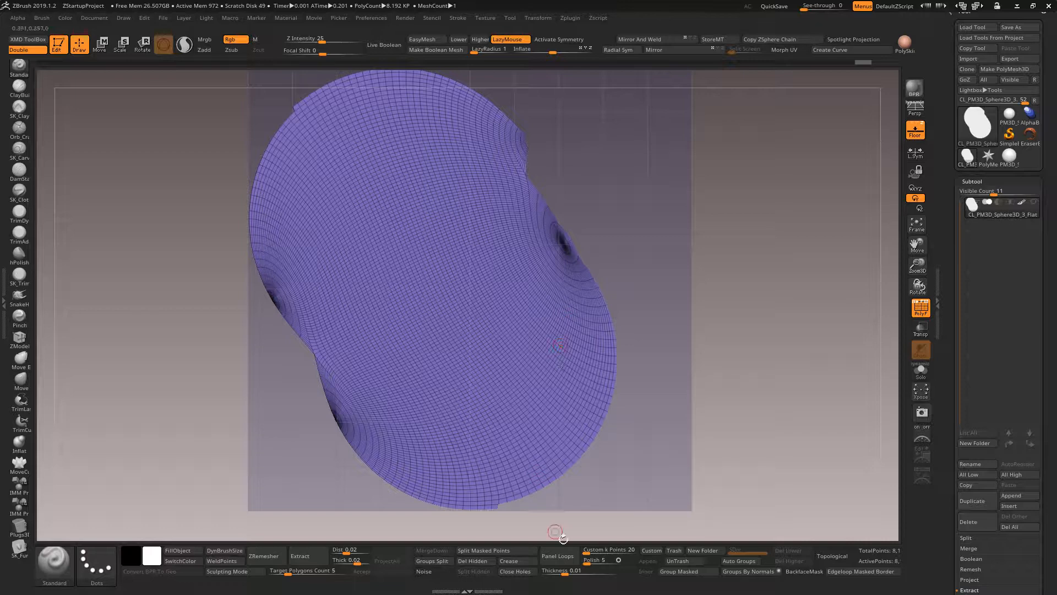
{"action": "left_click_drag", "start_coordinate": [703, 359], "coordinate": [722, 345]}
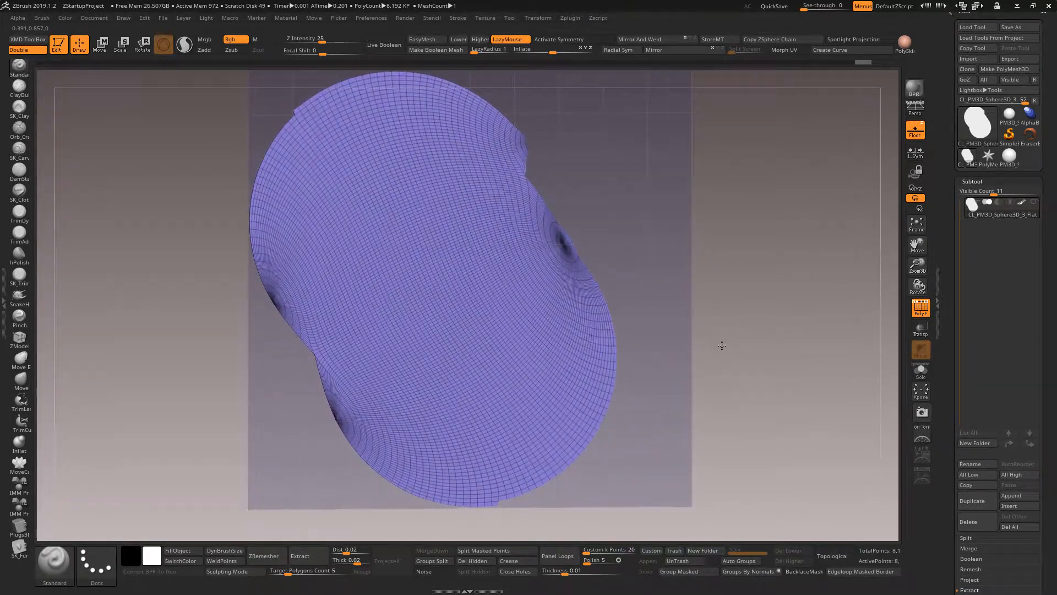
Step: Unflatten the clone back to a sphere and copy its UVs with UV Master
{"action": "left_click", "coordinate": [572, 18]}
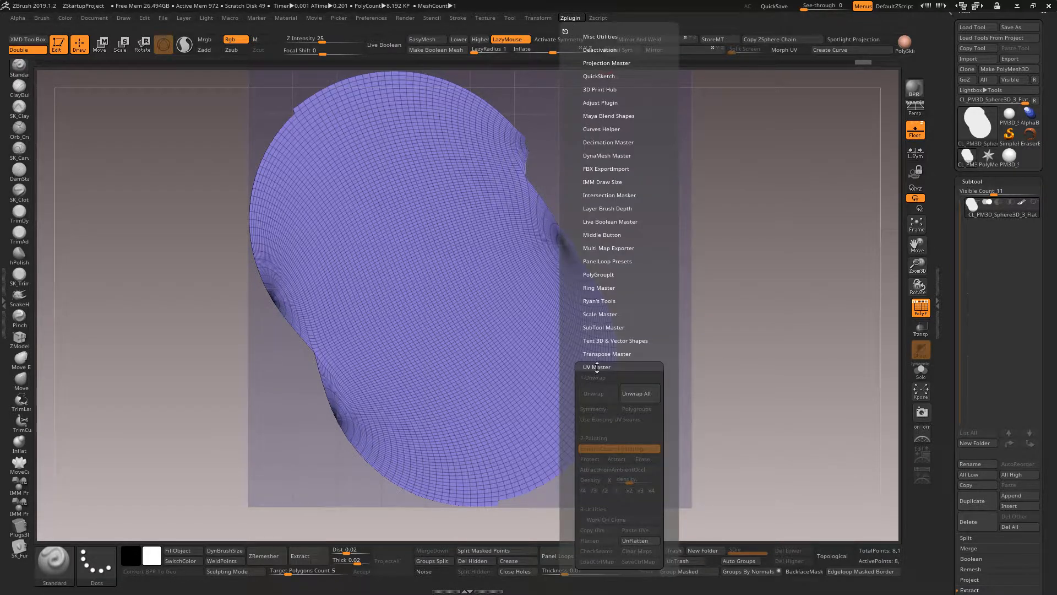
{"action": "scroll", "coordinate": [576, 457], "scroll_direction": "down", "scroll_amount": 2}
{"action": "left_click", "coordinate": [647, 507]}
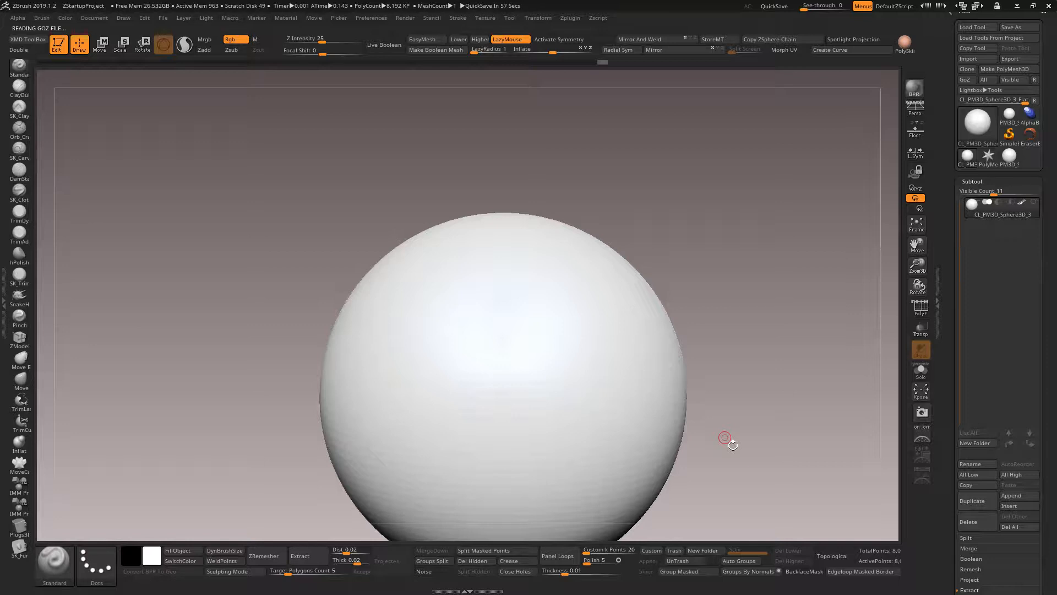
{"action": "left_click", "coordinate": [571, 18]}
{"action": "scroll", "coordinate": [678, 389], "scroll_direction": "down", "scroll_amount": 2}
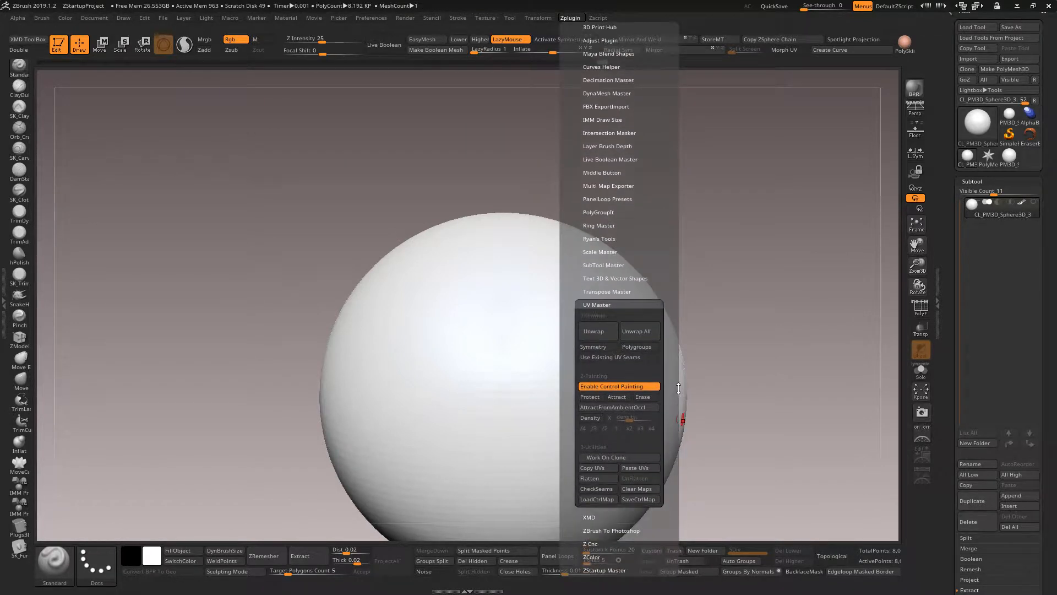
{"action": "left_click", "coordinate": [610, 469]}
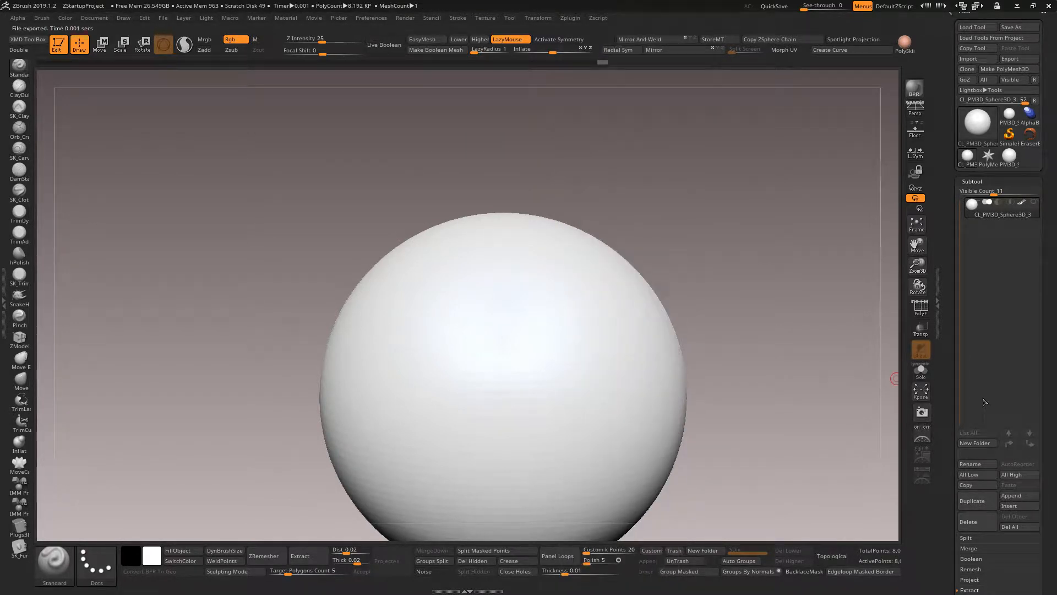
Step: Switch from the clone to the original subdivided sphere, PM3D_Sphere3D_4, and duplicate its subtool
{"action": "left_click", "coordinate": [1010, 157]}
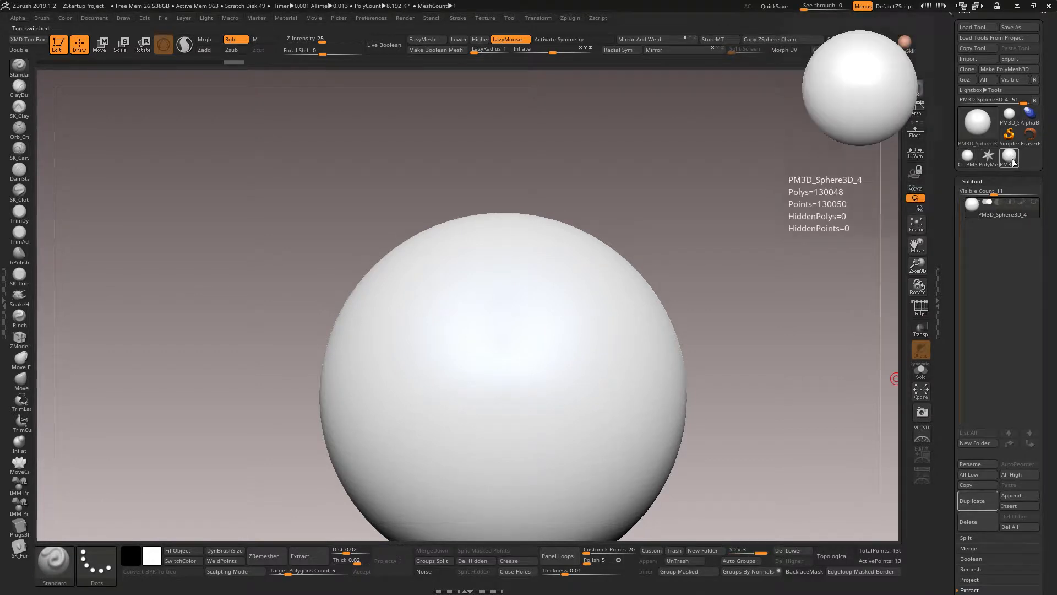
{"action": "left_click", "coordinate": [970, 156]}
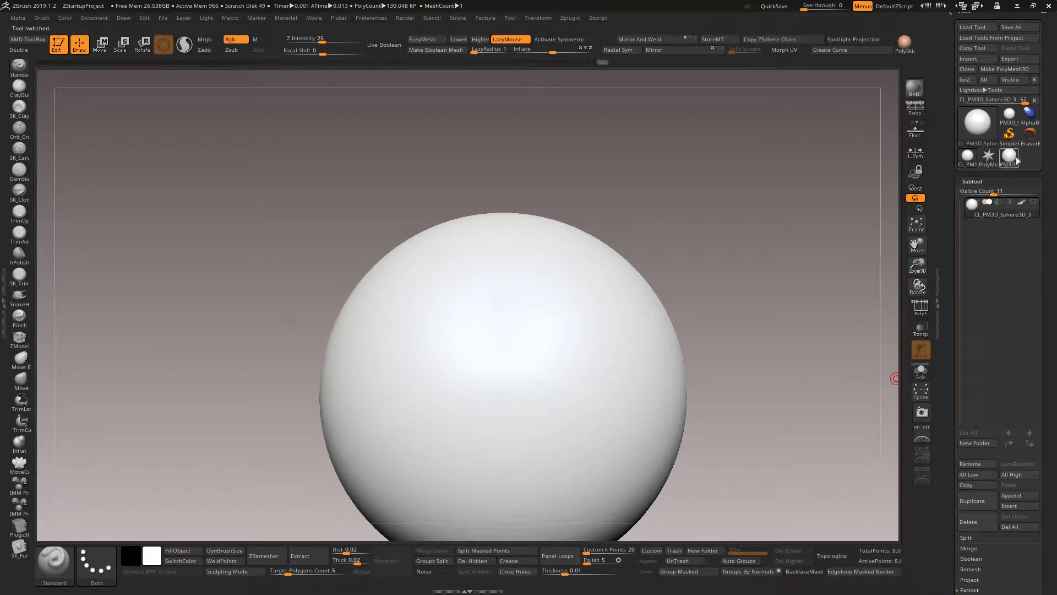
{"action": "left_click", "coordinate": [1016, 159]}
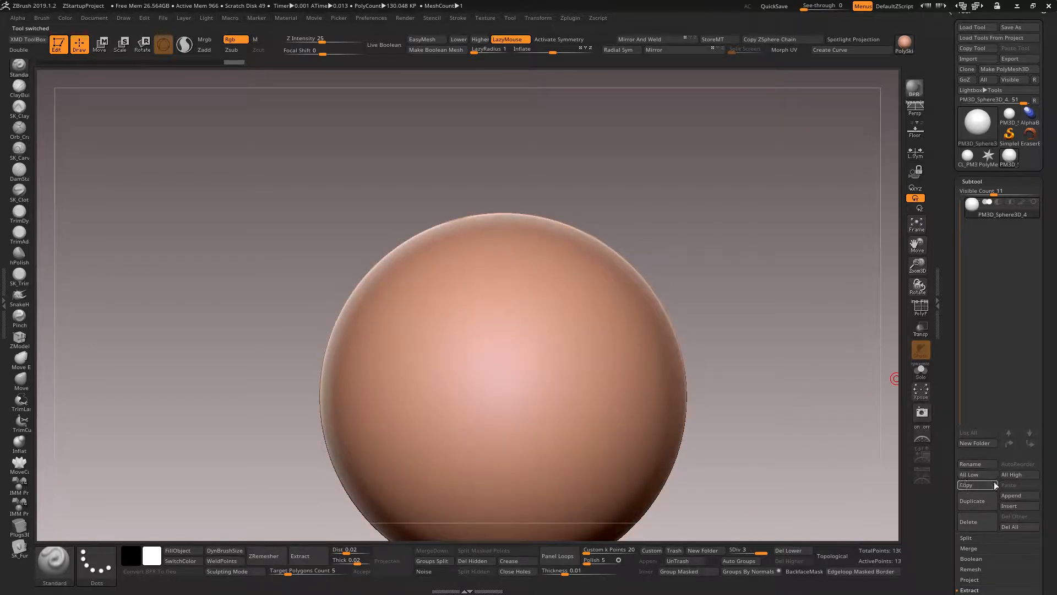
{"action": "left_click", "coordinate": [984, 502]}
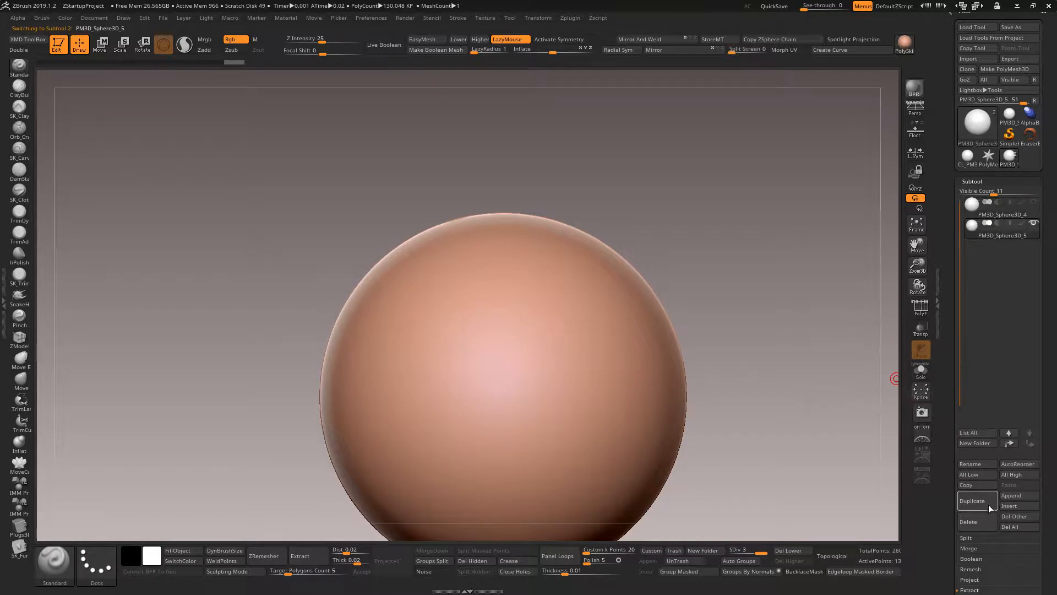
Step: Select the PM3D_Sphere3D_4 subtool and delete its UVs
{"action": "left_click", "coordinate": [1001, 210]}
{"action": "scroll", "coordinate": [947, 352], "scroll_direction": "down", "scroll_amount": 10}
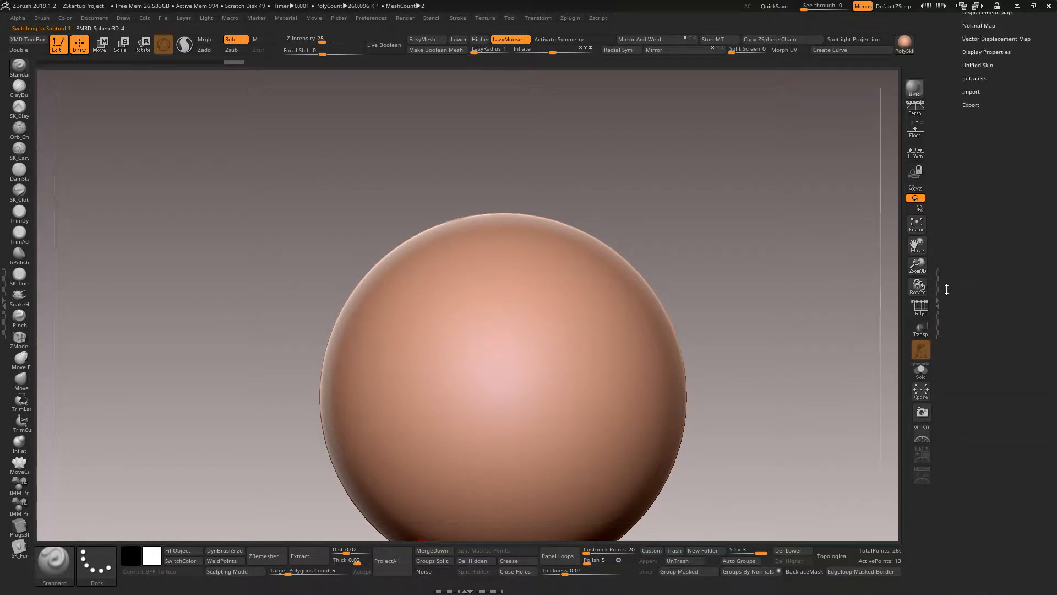
{"action": "scroll", "coordinate": [947, 351], "scroll_direction": "down", "scroll_amount": 1}
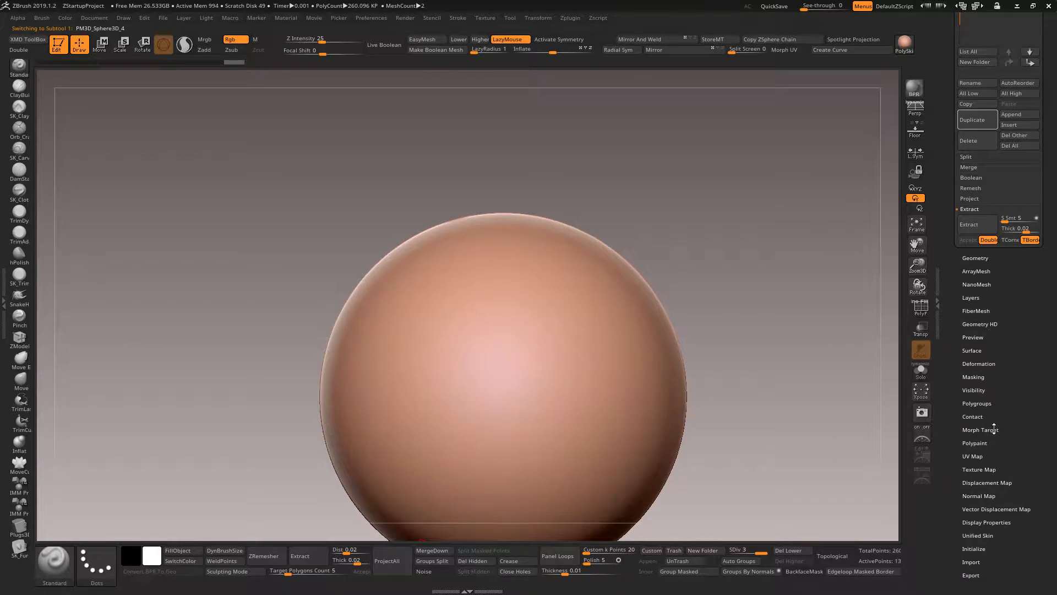
{"action": "left_click", "coordinate": [974, 457]}
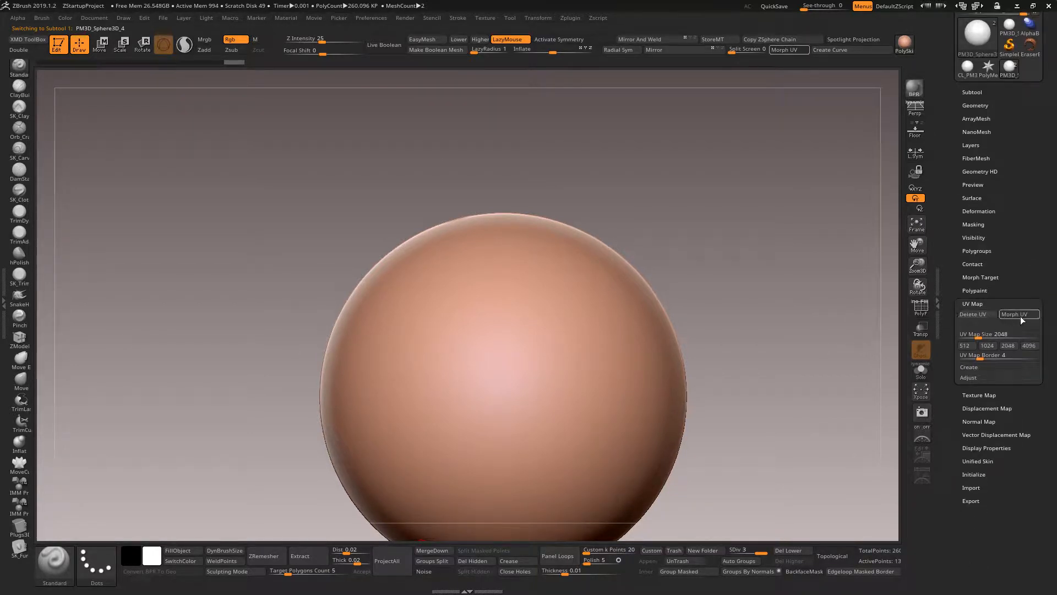
{"action": "left_click", "coordinate": [983, 314]}
Step: Select the duplicate subtool PM3D_Sphere3D_5 and paste the copied UVs onto it with UV Master
{"action": "scroll", "coordinate": [948, 464], "scroll_direction": "up", "scroll_amount": 3}
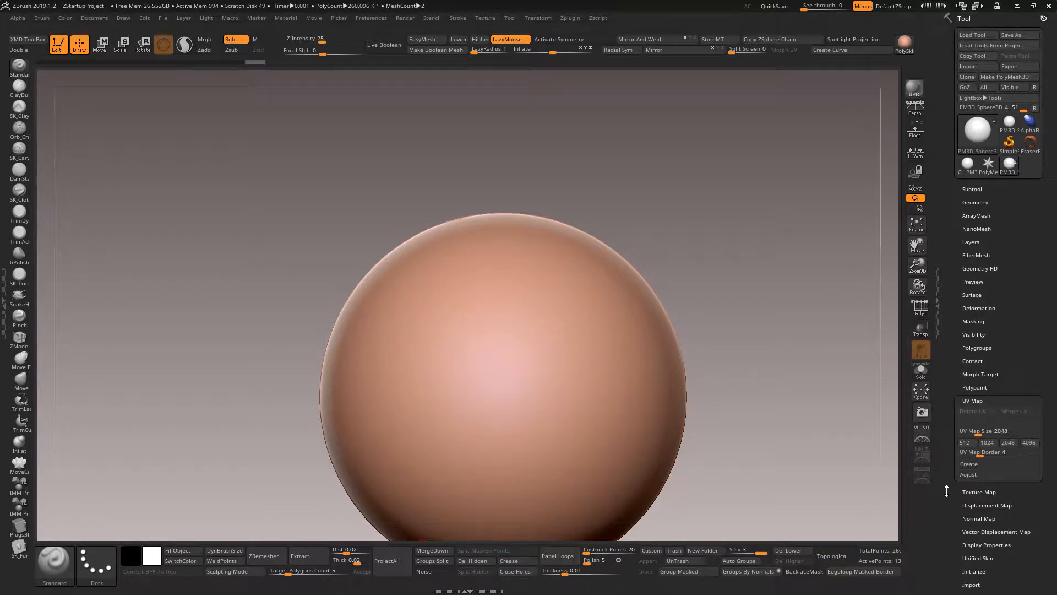
{"action": "left_click", "coordinate": [972, 190]}
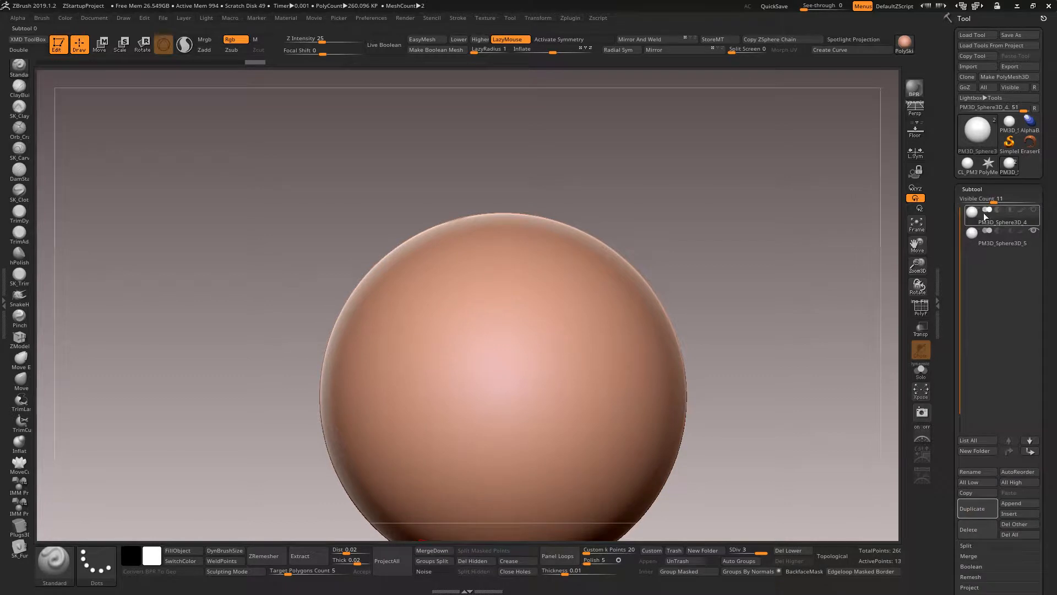
{"action": "left_click", "coordinate": [986, 231]}
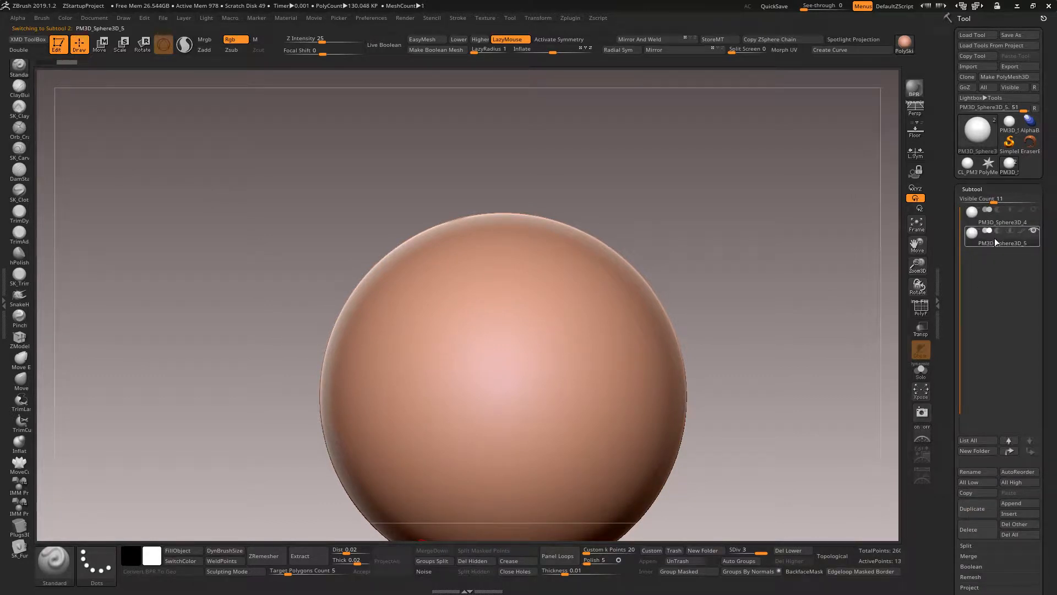
{"action": "left_click", "coordinate": [576, 19]}
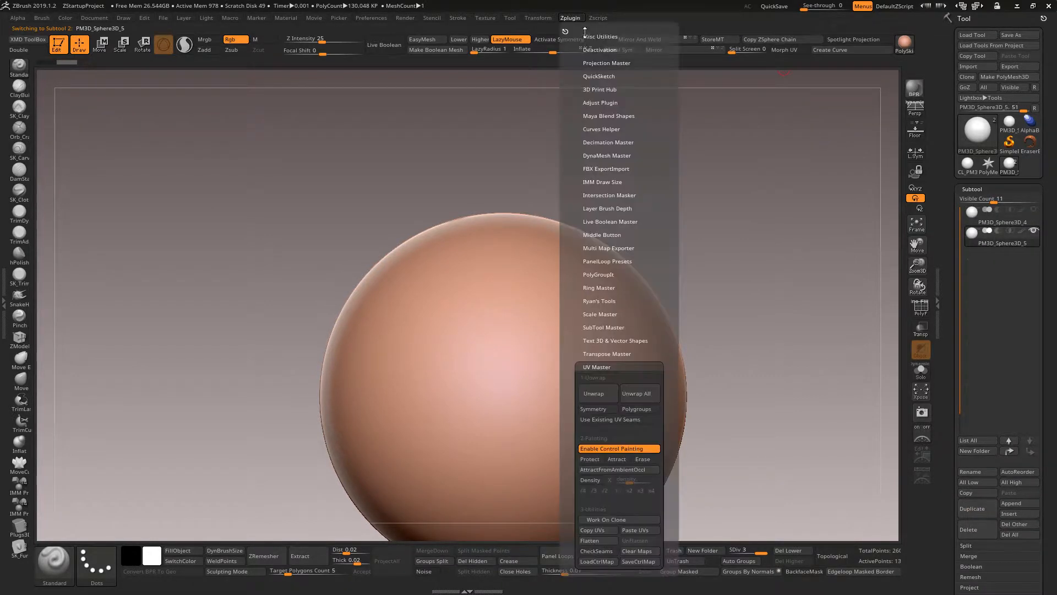
{"action": "left_click", "coordinate": [642, 532]}
Step: Morph PM3D_Sphere3D_5 to its flat UV layout and inspect the island with the polyframe briefly shown
{"action": "left_click_drag", "start_coordinate": [945, 498], "coordinate": [970, 372]}
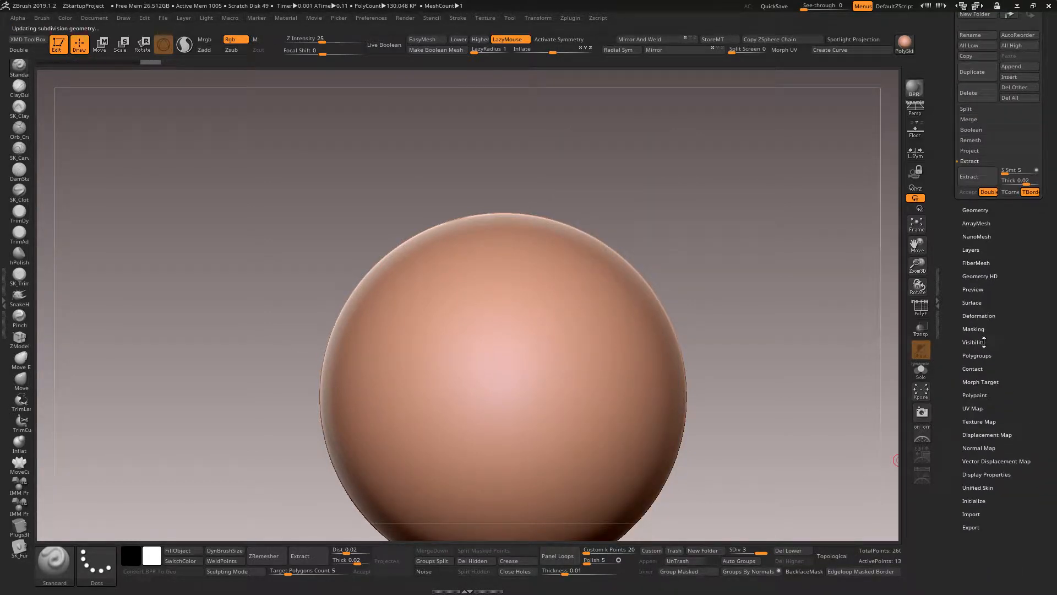
{"action": "left_click", "coordinate": [973, 303]}
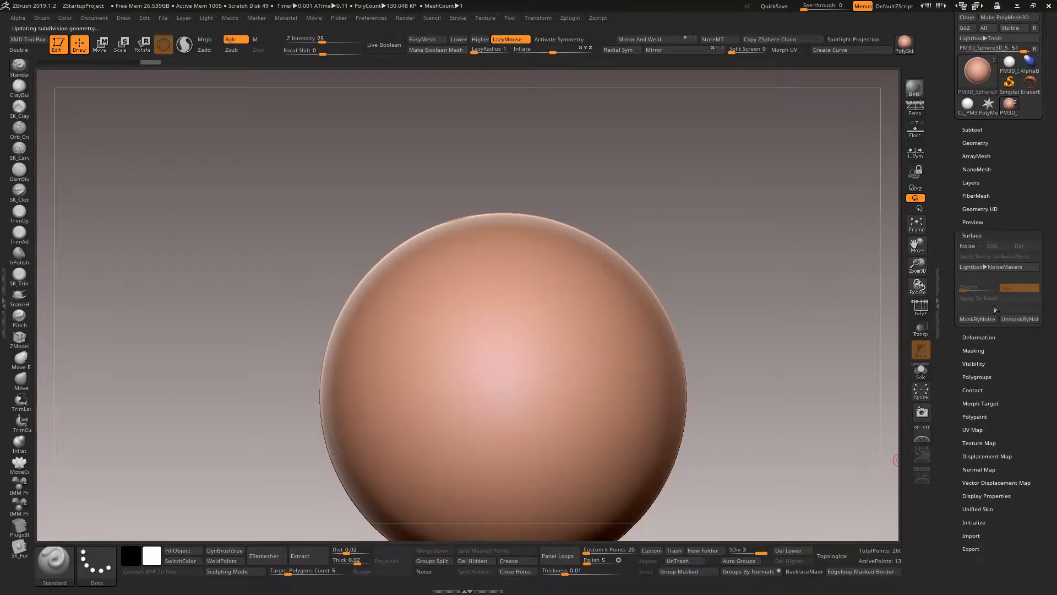
{"action": "left_click", "coordinate": [974, 430]}
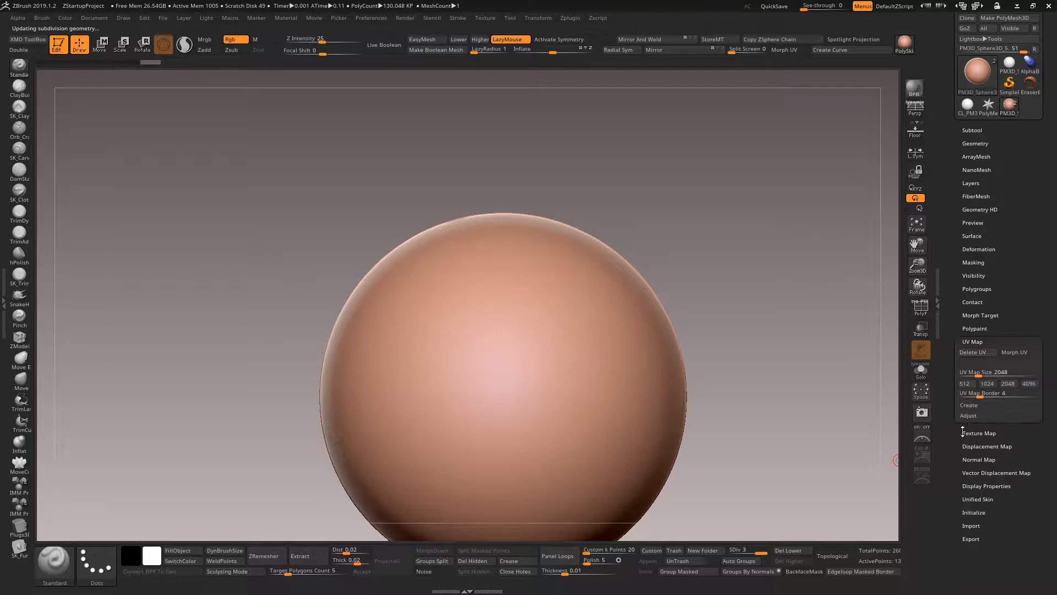
{"action": "left_click", "coordinate": [1015, 352]}
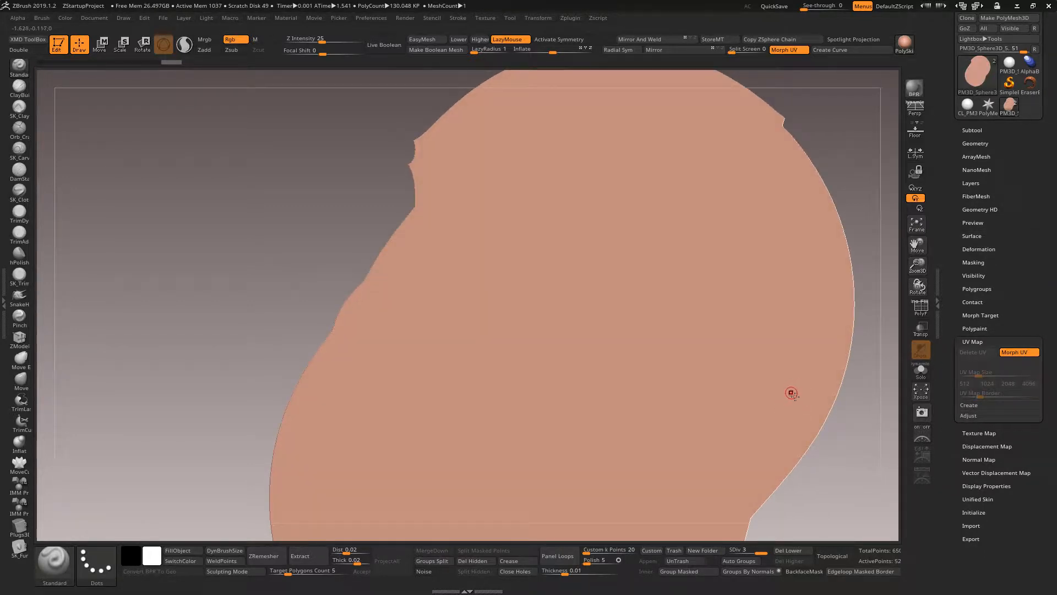
{"action": "left_click", "coordinate": [928, 314]}
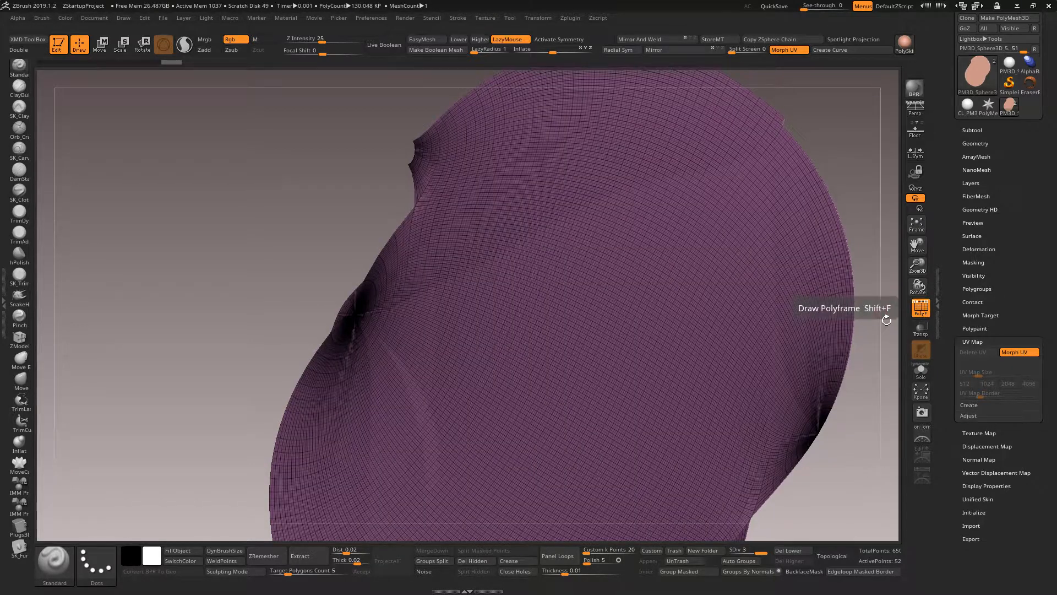
{"action": "left_click", "coordinate": [921, 310]}
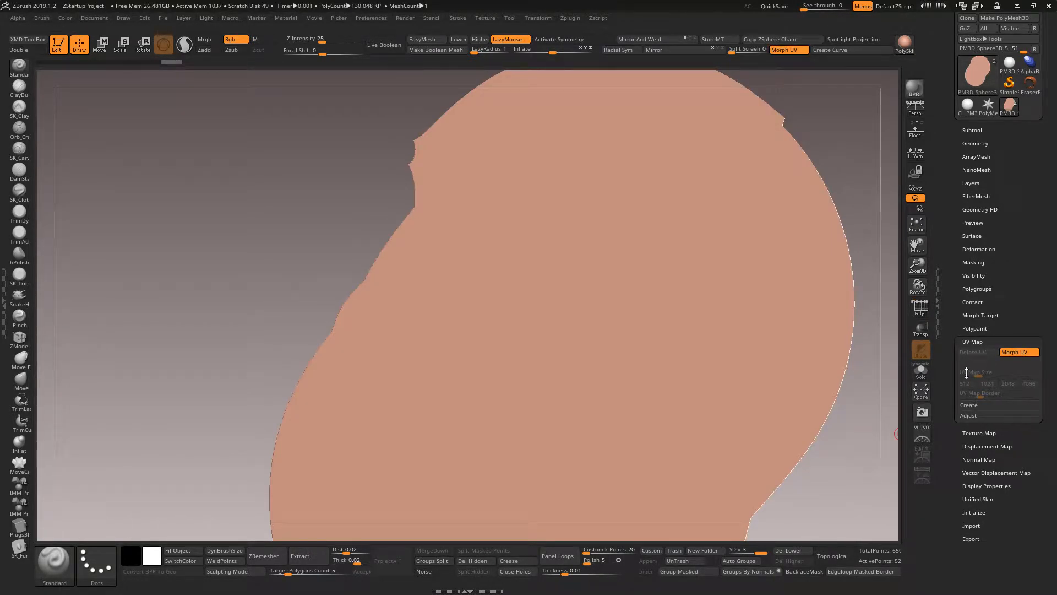
Step: Make the PM3D_Sphere3D_4 subtool visible and select it alongside the flattened duplicate
{"action": "left_click_drag", "start_coordinate": [955, 380], "coordinate": [957, 425]}
{"action": "left_click", "coordinate": [974, 176]}
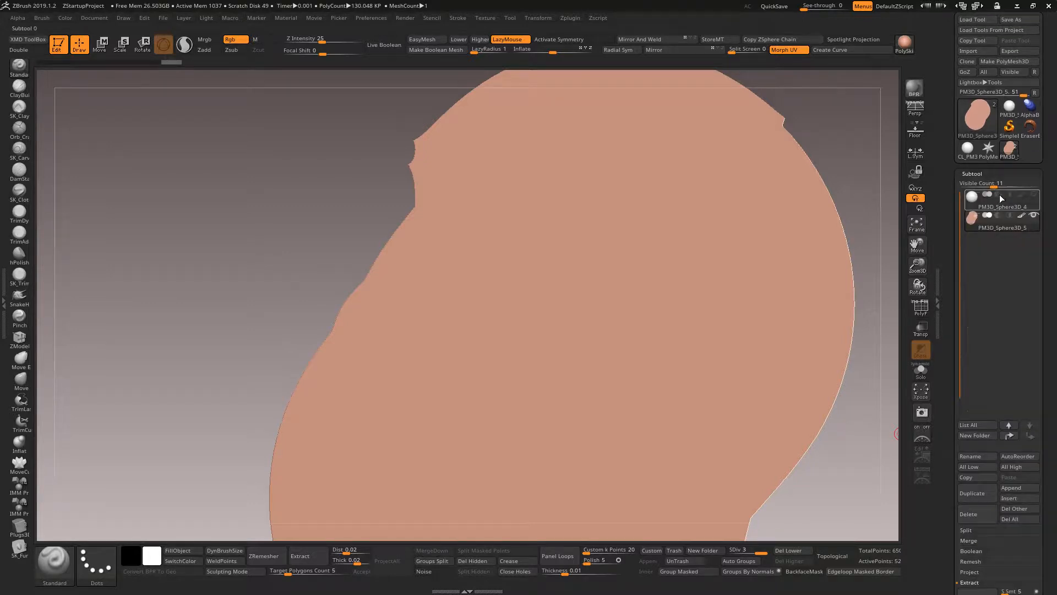
{"action": "left_click", "coordinate": [1037, 197]}
{"action": "left_click", "coordinate": [1002, 200]}
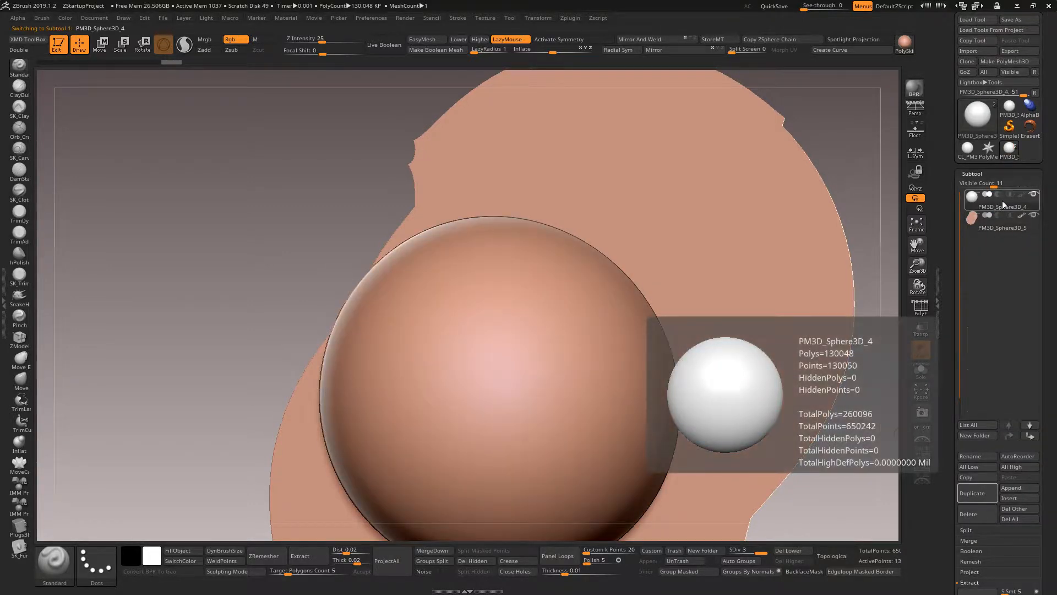
Step: Select PM3D_Sphere3D_5 and turn off Morph UV to restore its spherical shape
{"action": "left_click", "coordinate": [996, 228]}
{"action": "scroll", "coordinate": [991, 338], "scroll_direction": "down", "scroll_amount": 5}
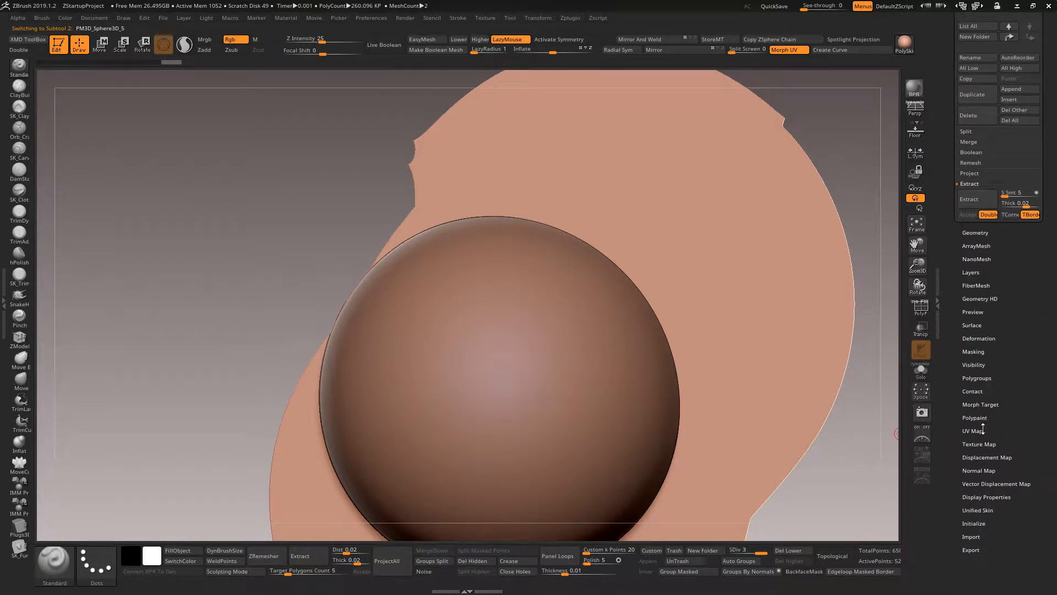
{"action": "left_click", "coordinate": [973, 430]}
{"action": "scroll", "coordinate": [979, 243], "scroll_direction": "up", "scroll_amount": 5}
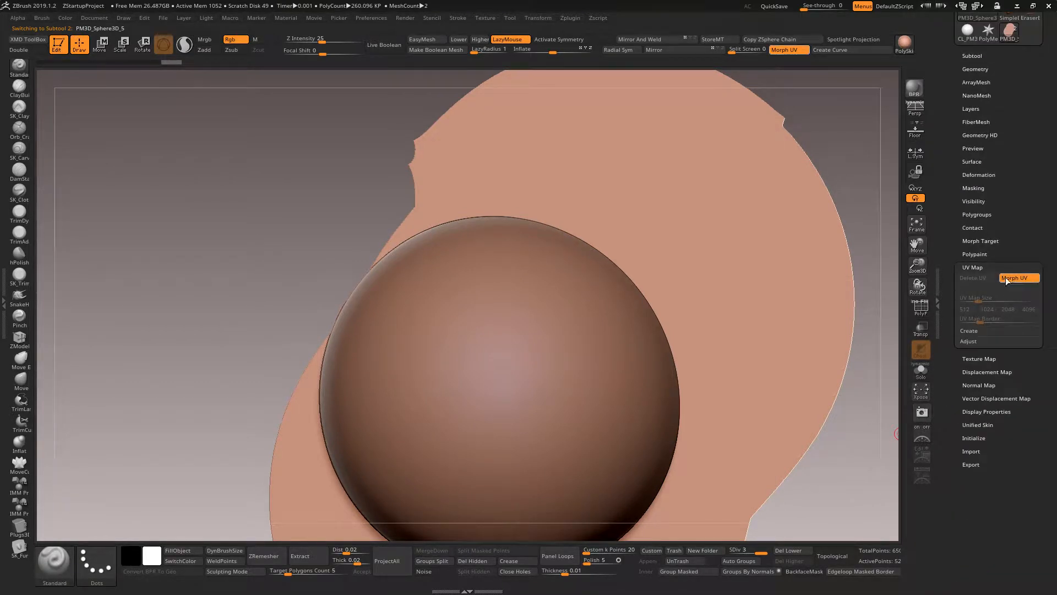
{"action": "left_click", "coordinate": [1019, 277]}
Step: Turn off the polypaint display of PM3D_Sphere3D_5 and open its UV Map settings
{"action": "scroll", "coordinate": [951, 436], "scroll_direction": "up", "scroll_amount": 3}
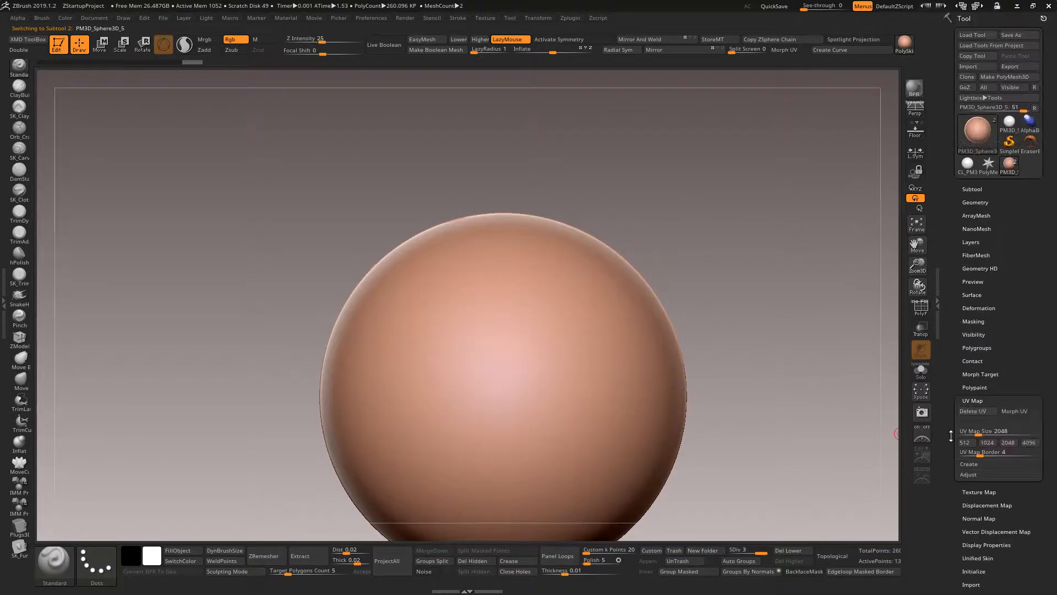
{"action": "left_click", "coordinate": [973, 189]}
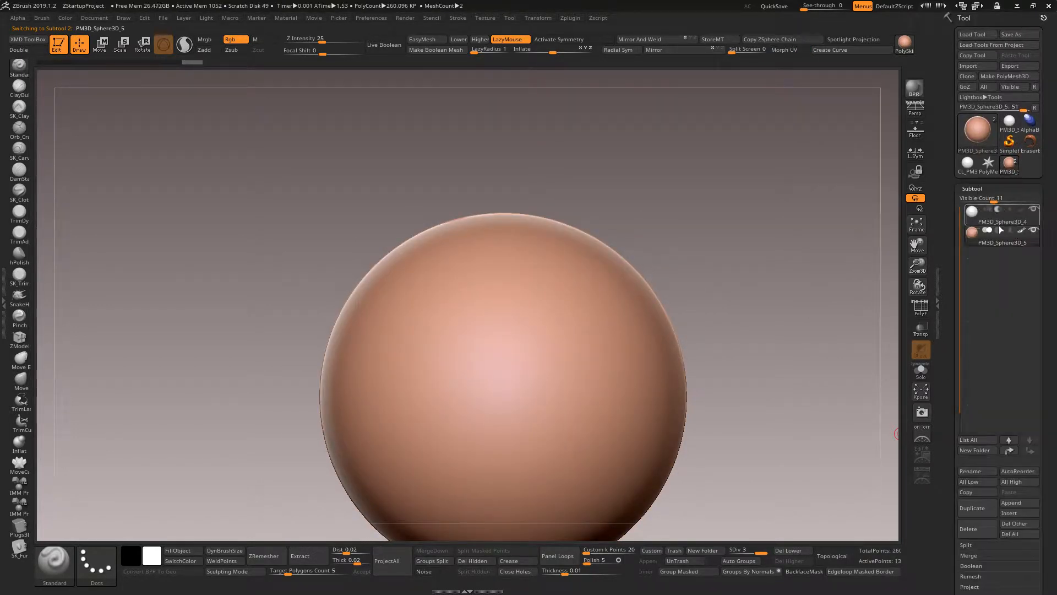
{"action": "left_click", "coordinate": [232, 571]}
{"action": "scroll", "coordinate": [951, 350], "scroll_direction": "down", "scroll_amount": 2}
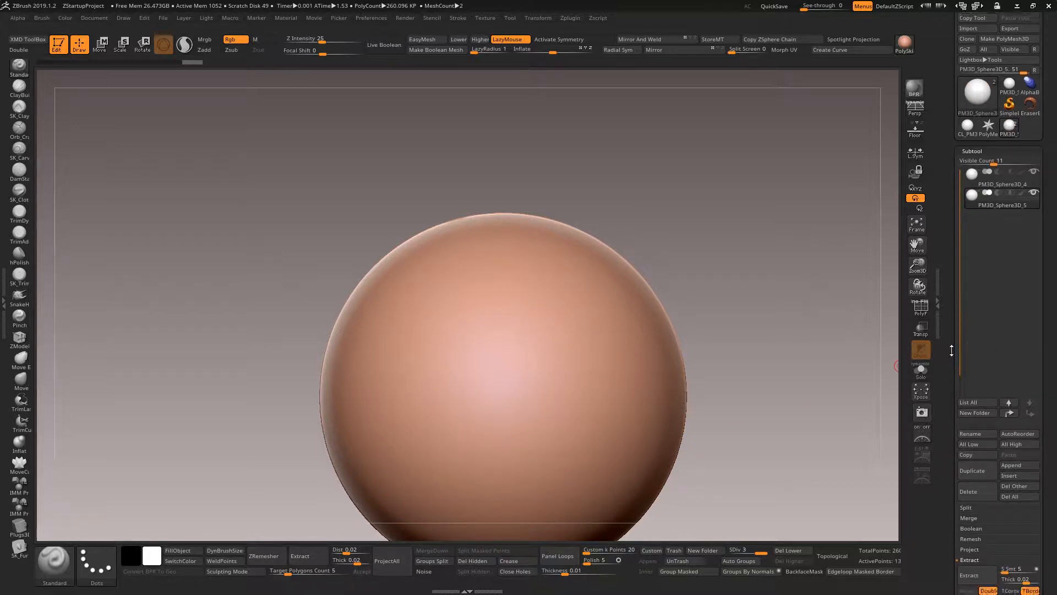
{"action": "scroll", "coordinate": [952, 350], "scroll_direction": "down", "scroll_amount": 10}
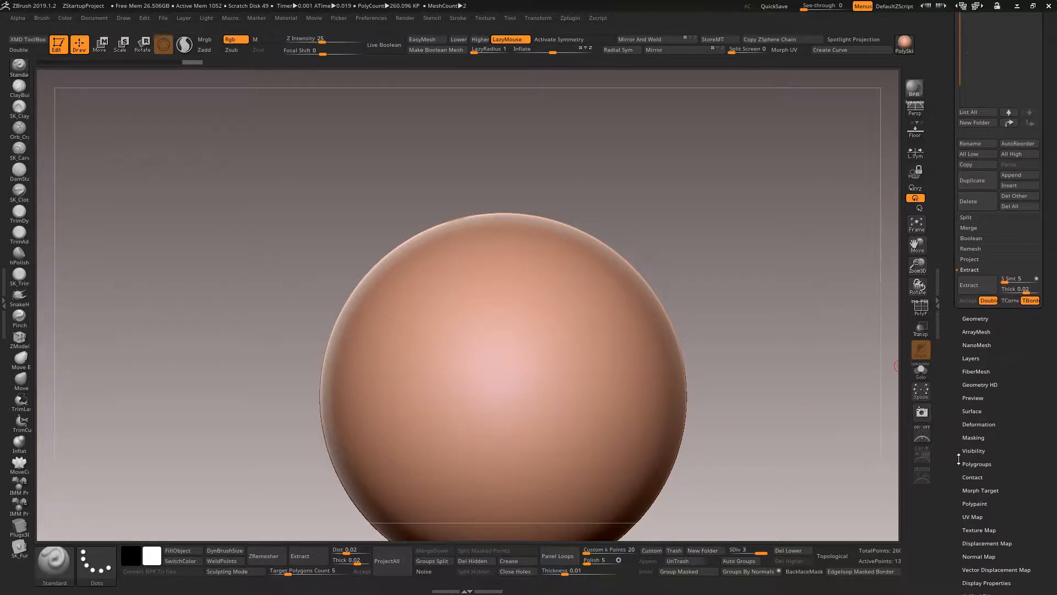
{"action": "scroll", "coordinate": [958, 459], "scroll_direction": "down", "scroll_amount": 2}
{"action": "left_click", "coordinate": [984, 462]}
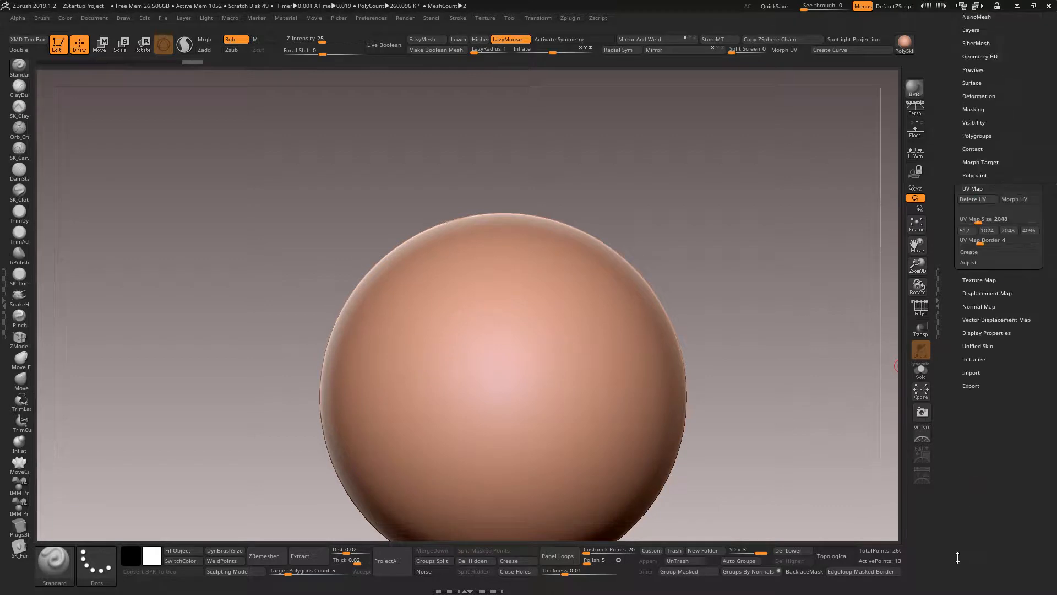
Step: Select PM3D_Sphere3D_4 and check its UV Map settings for existing UVs
{"action": "scroll", "coordinate": [1002, 248], "scroll_direction": "up", "scroll_amount": 10}
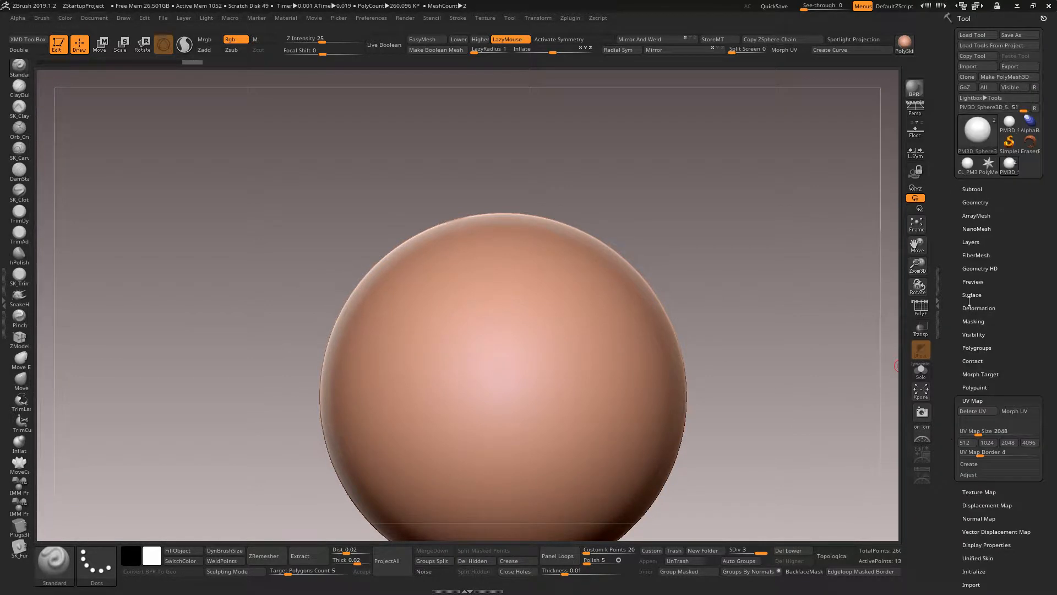
{"action": "left_click", "coordinate": [986, 188]}
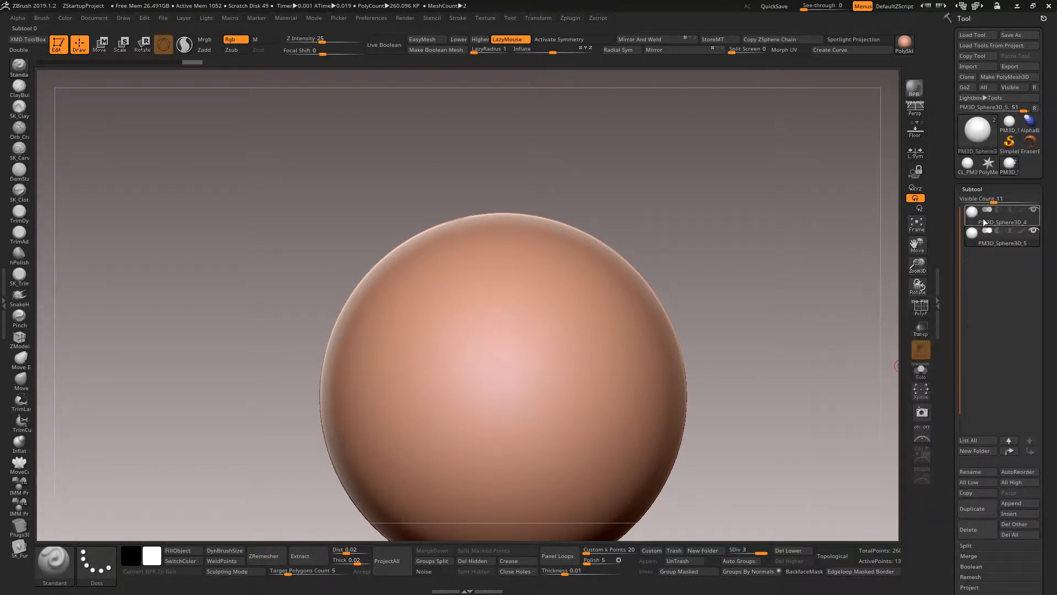
{"action": "left_click", "coordinate": [1001, 215]}
{"action": "scroll", "coordinate": [951, 457], "scroll_direction": "down", "scroll_amount": 10}
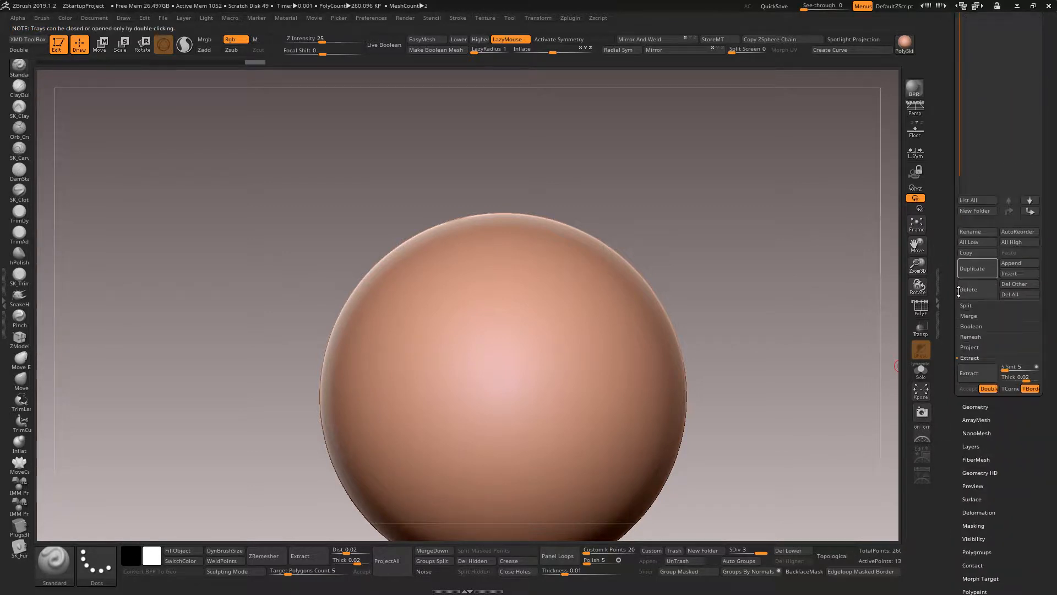
{"action": "left_click_drag", "start_coordinate": [955, 441], "coordinate": [956, 438]}
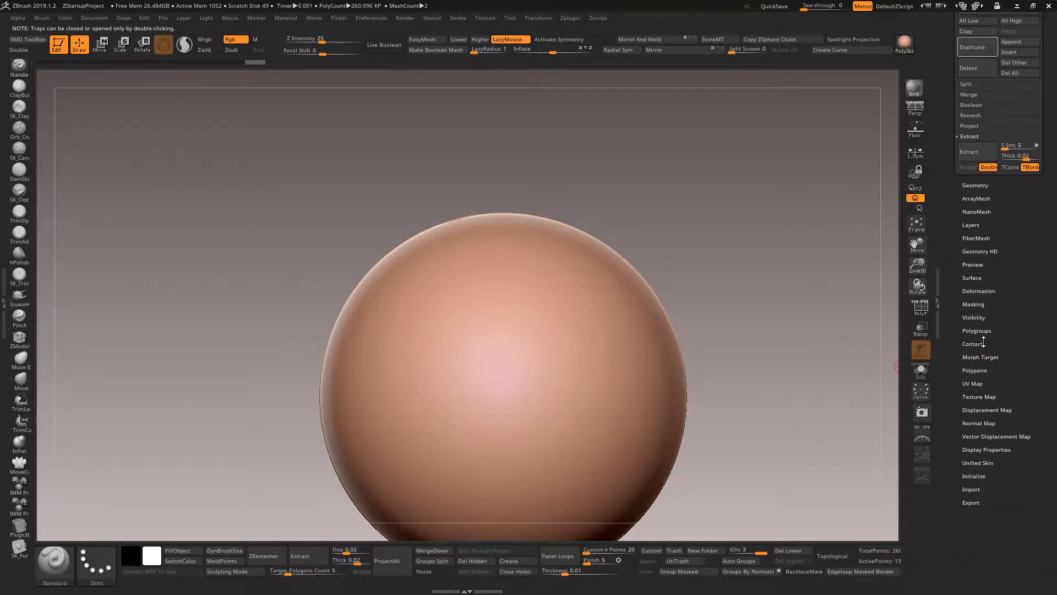
{"action": "left_click", "coordinate": [987, 383]}
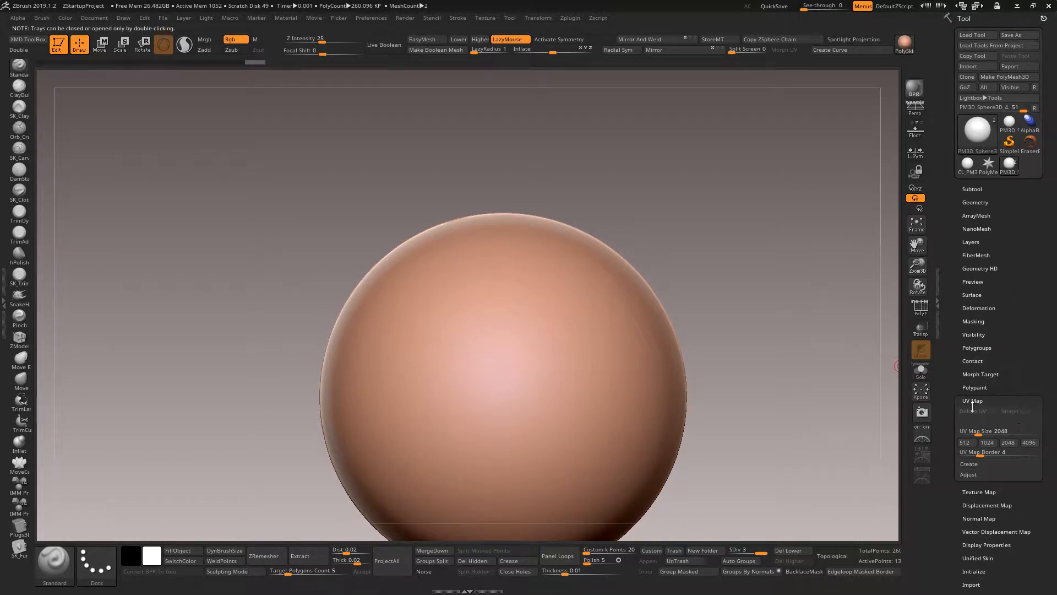
Step: Add surface noise to the PM3D_Sphere3D_4 subtool, opening NoiseMaker for it
{"action": "left_click", "coordinate": [970, 191]}
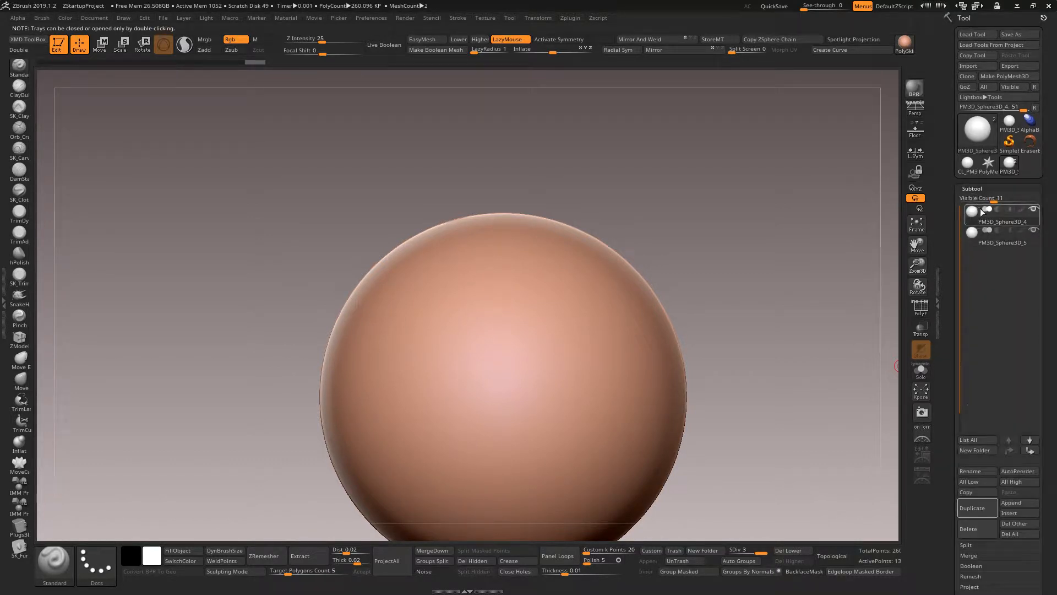
{"action": "left_click", "coordinate": [985, 219]}
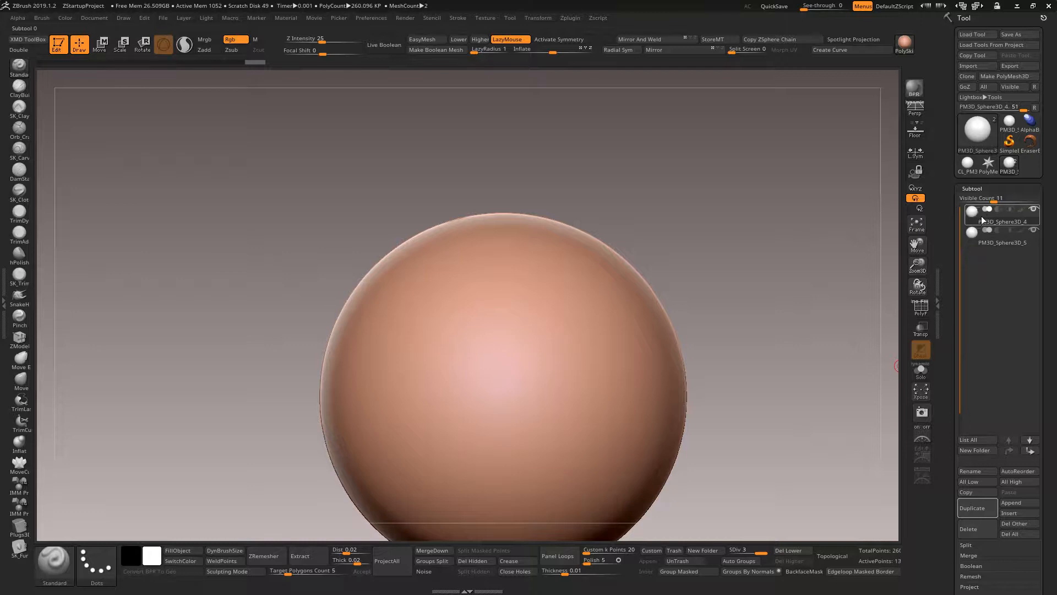
{"action": "mouse_move", "coordinate": [991, 220]}
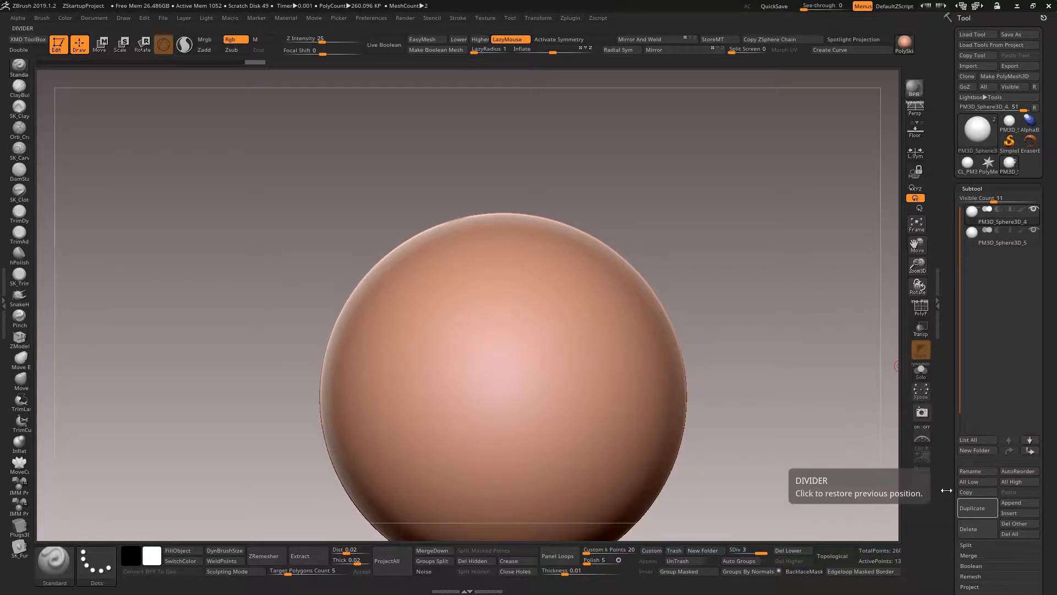
{"action": "left_click_drag", "start_coordinate": [944, 479], "coordinate": [934, 358]}
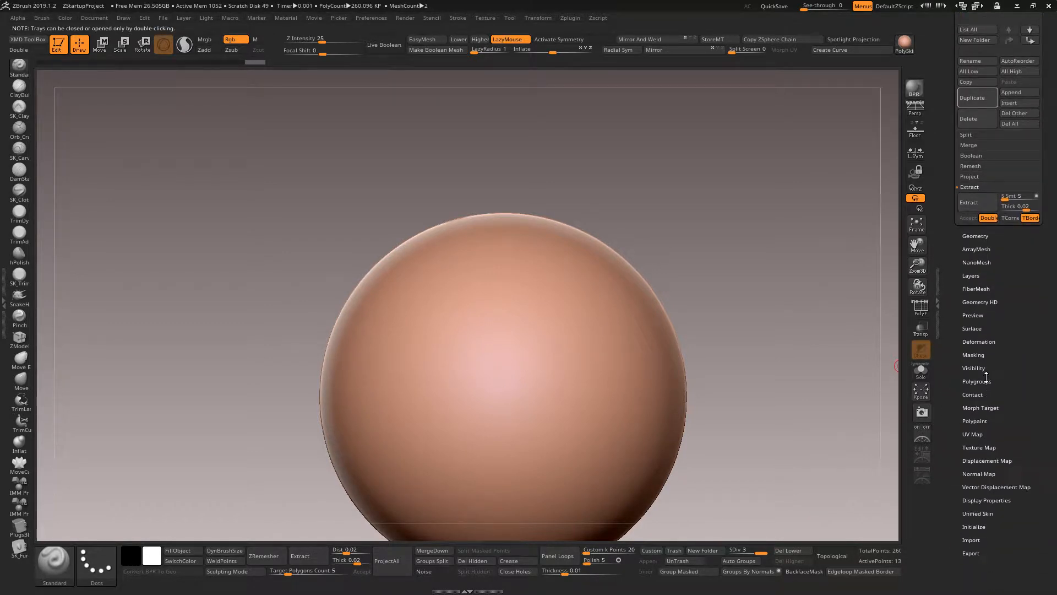
{"action": "left_click", "coordinate": [984, 330]}
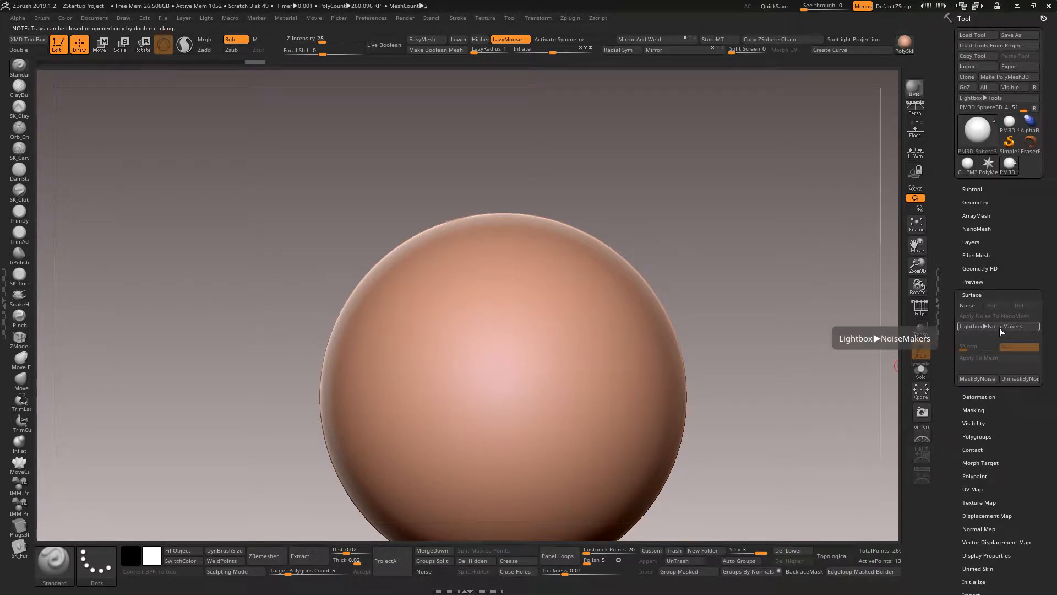
{"action": "left_click", "coordinate": [968, 305]}
{"action": "left_click", "coordinate": [988, 305]}
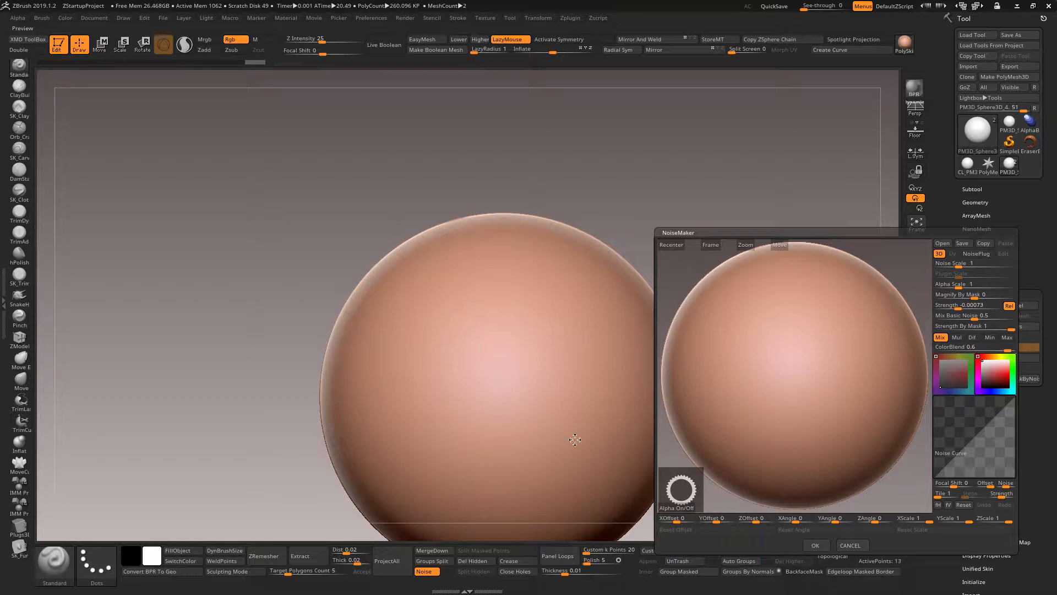
Step: Try a fine grain alpha in NoiseMaker and load a chevron-shaped alpha in its place
{"action": "left_click", "coordinate": [696, 507]}
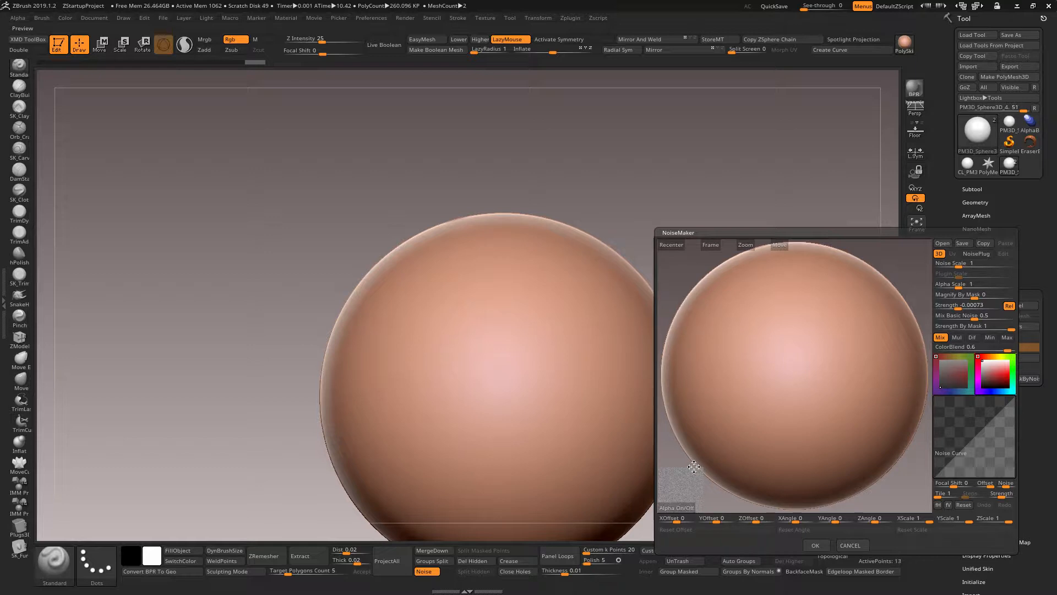
{"action": "left_click", "coordinate": [697, 508]}
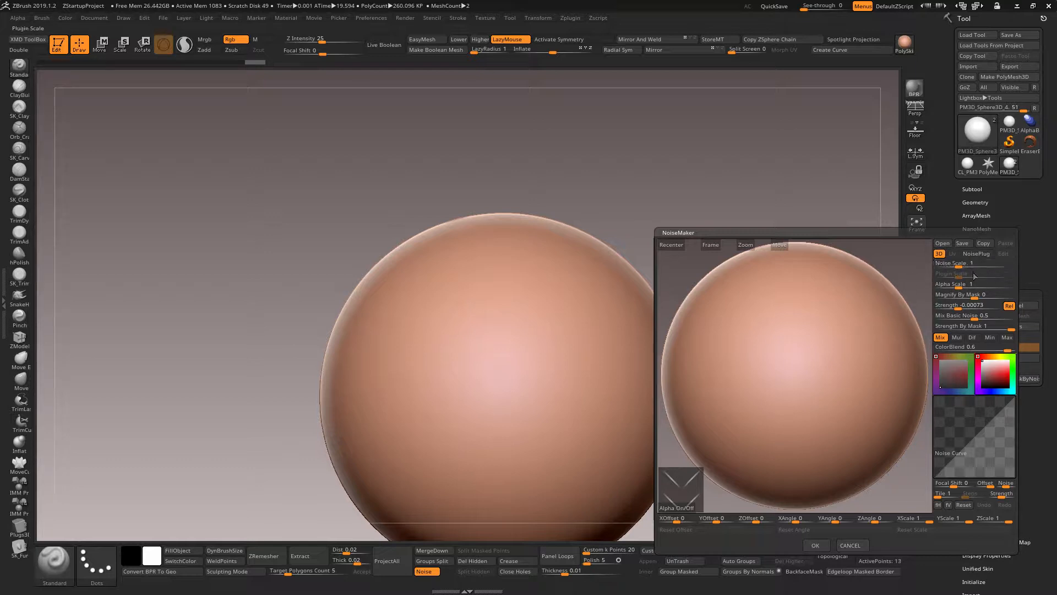
Step: Set Noise Scale and Mix Basic Noise to 0, Alpha Scale to 0.03792 and Strength to 0.11865 for the chevron noise
{"action": "left_click_drag", "start_coordinate": [969, 287], "coordinate": [937, 324]}
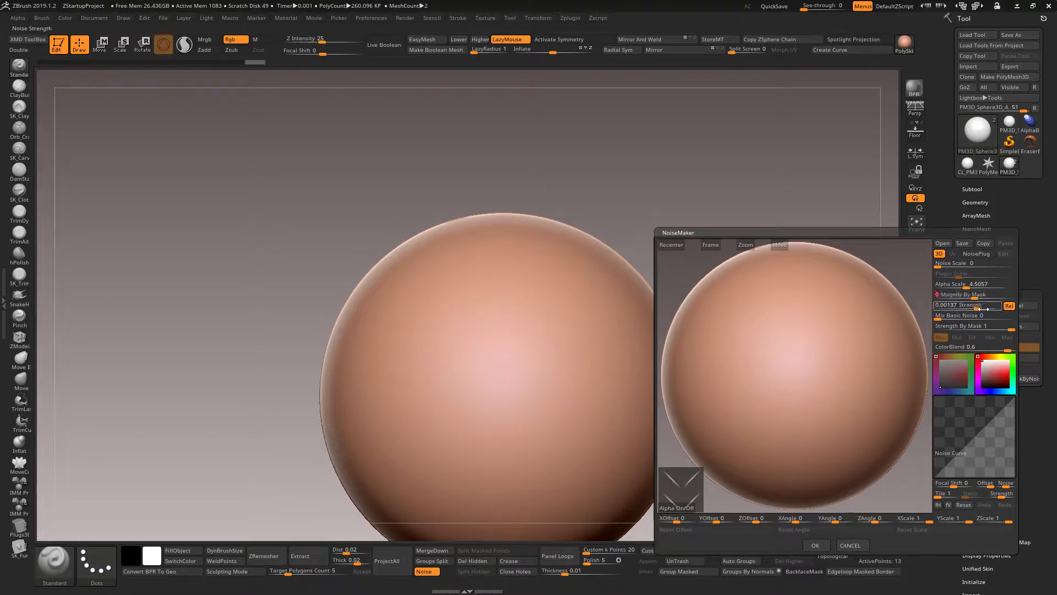
{"action": "left_click_drag", "start_coordinate": [984, 308], "coordinate": [960, 314]}
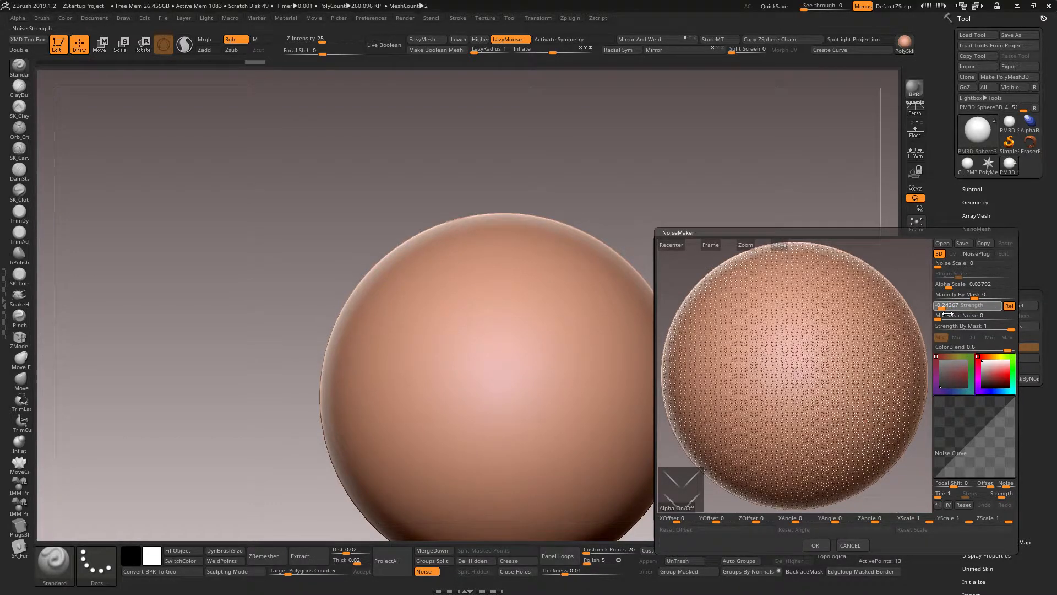
{"action": "left_click_drag", "start_coordinate": [947, 314], "coordinate": [996, 311]}
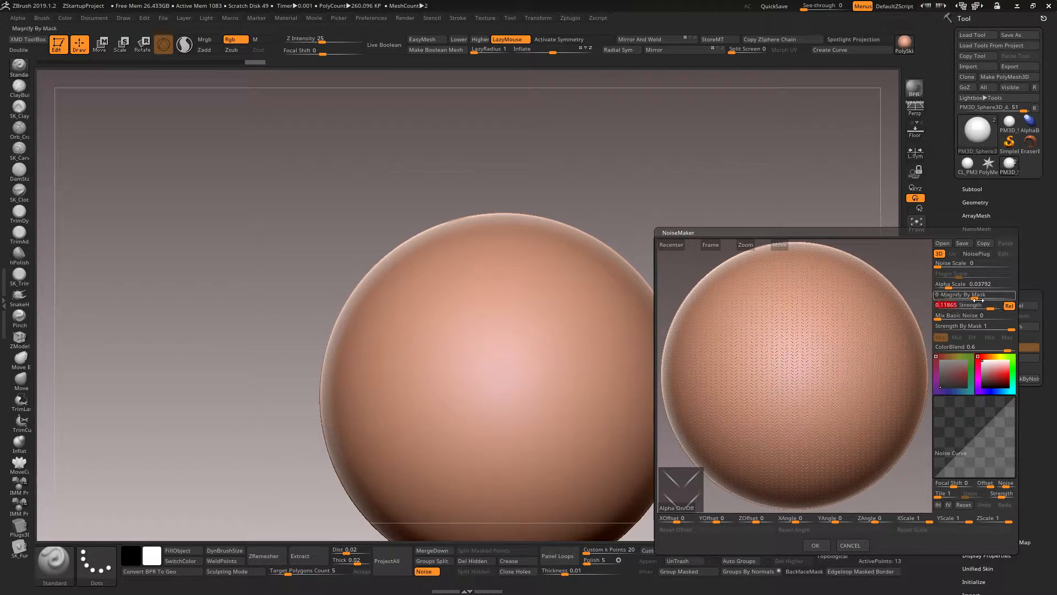
Step: Inspect the 3D-projected chevron pattern around the preview sphere and accept the noise for PM3D_Sphere3D_4
{"action": "left_click_drag", "start_coordinate": [746, 246], "coordinate": [774, 266]}
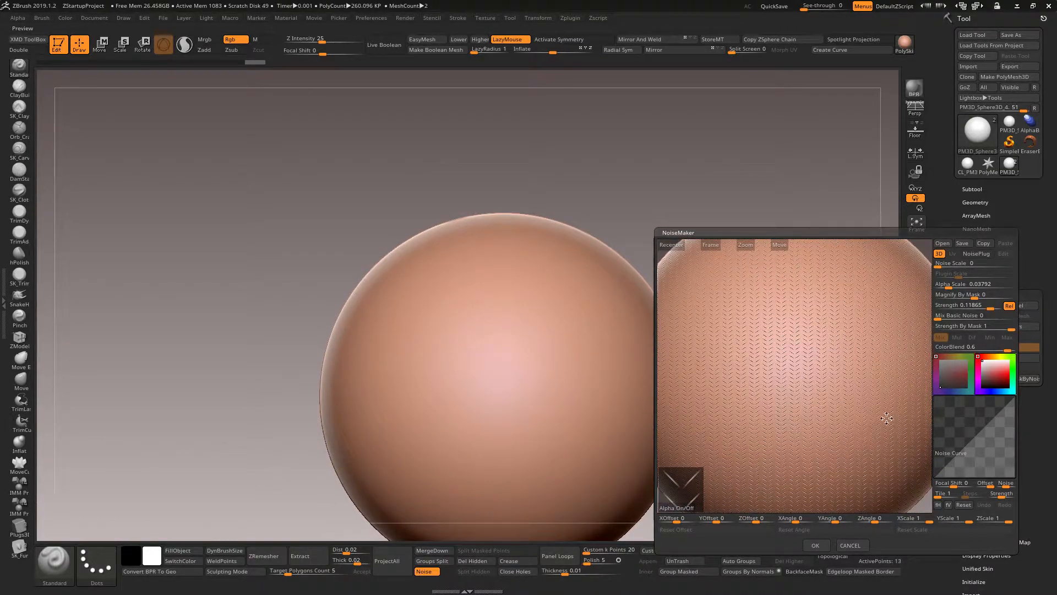
{"action": "left_click_drag", "start_coordinate": [862, 411], "coordinate": [787, 348]}
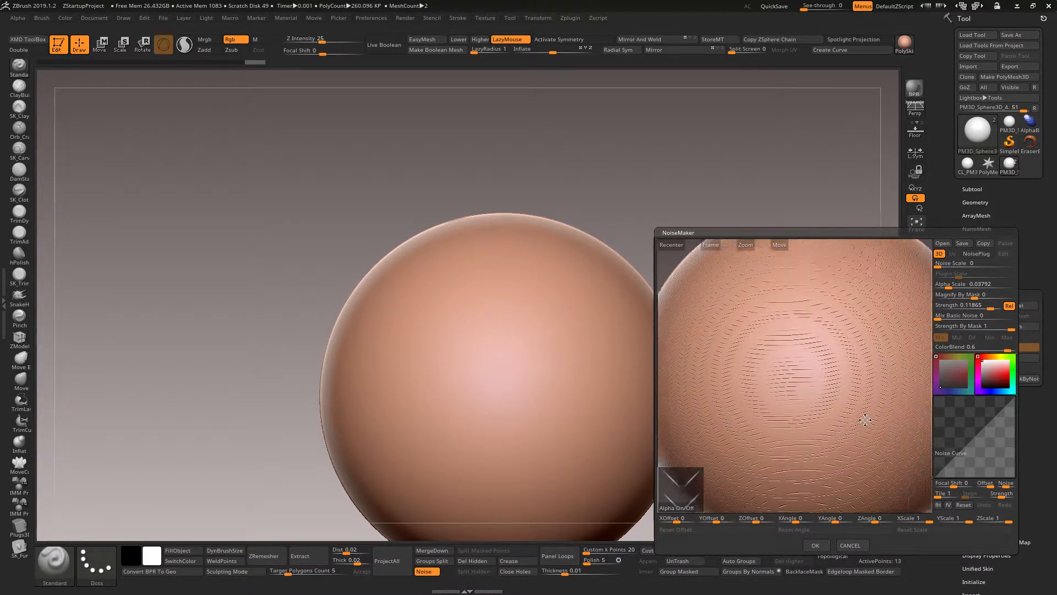
{"action": "left_click_drag", "start_coordinate": [865, 420], "coordinate": [858, 424]}
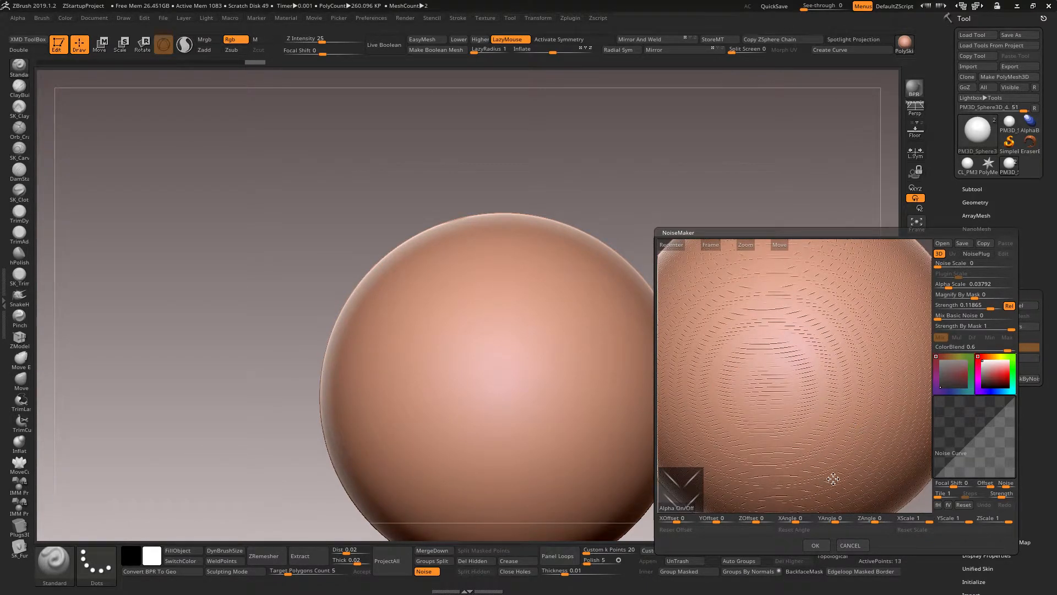
{"action": "left_click_drag", "start_coordinate": [892, 423], "coordinate": [783, 416]}
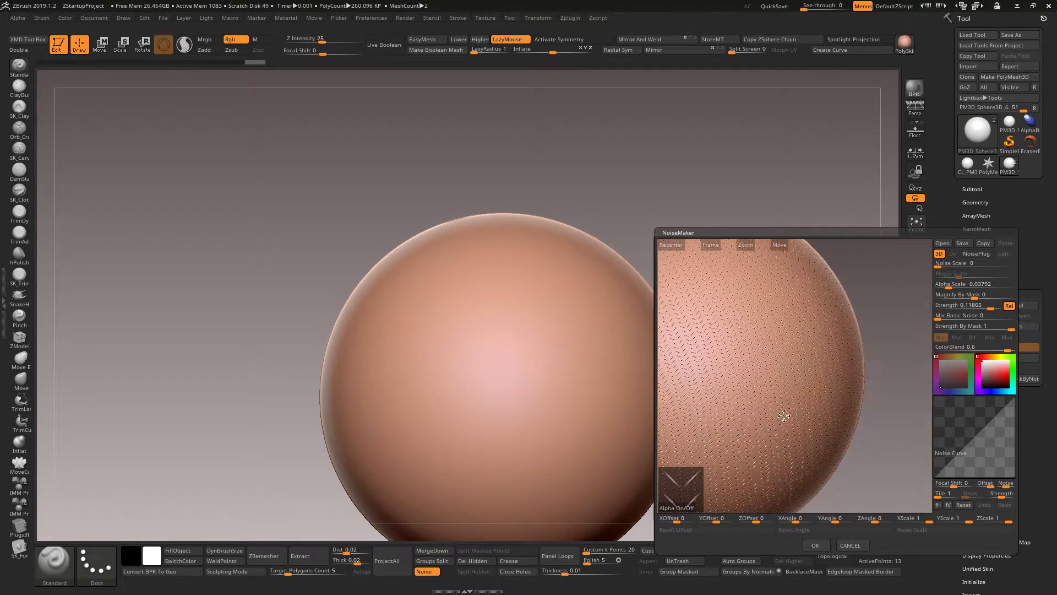
{"action": "left_click_drag", "start_coordinate": [826, 361], "coordinate": [863, 344]}
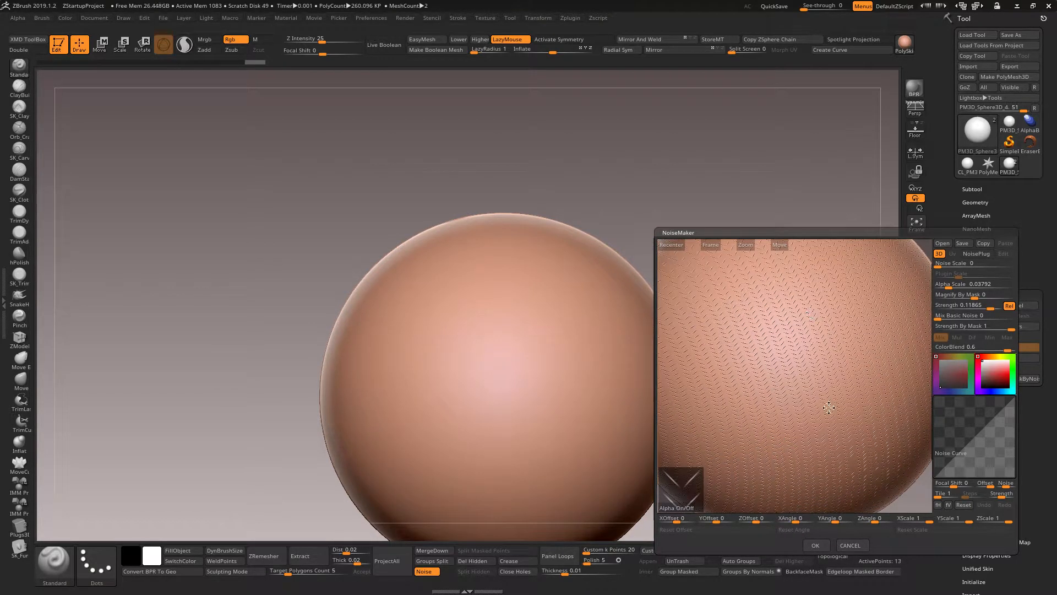
{"action": "left_click_drag", "start_coordinate": [948, 287], "coordinate": [951, 288]}
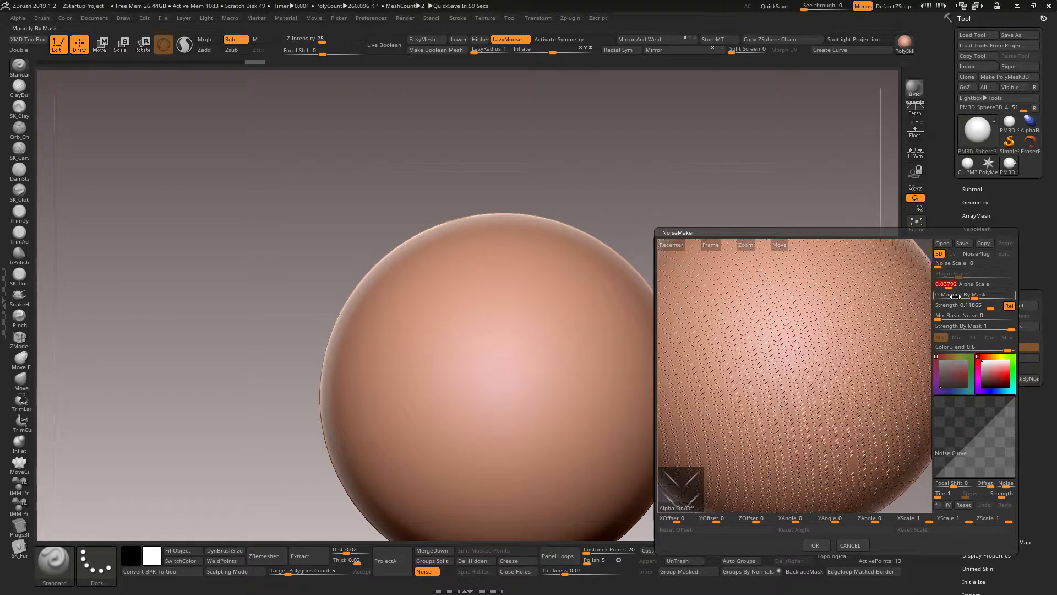
{"action": "left_click", "coordinate": [815, 545]}
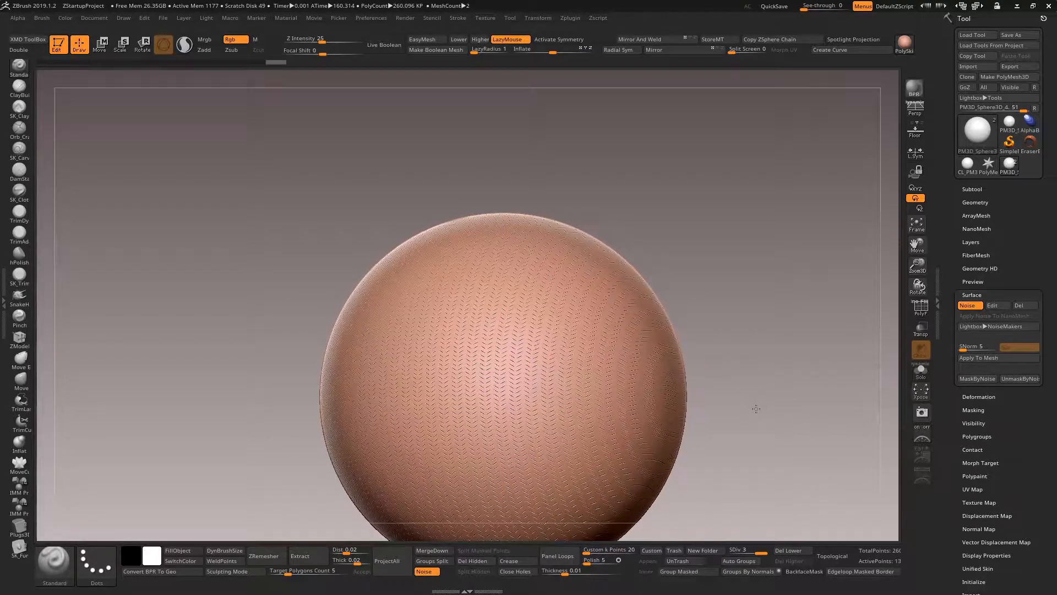
Step: Compare the sphere with surface noise off and on, and try applying the noise to the mesh before undoing it
{"action": "left_click", "coordinate": [968, 306]}
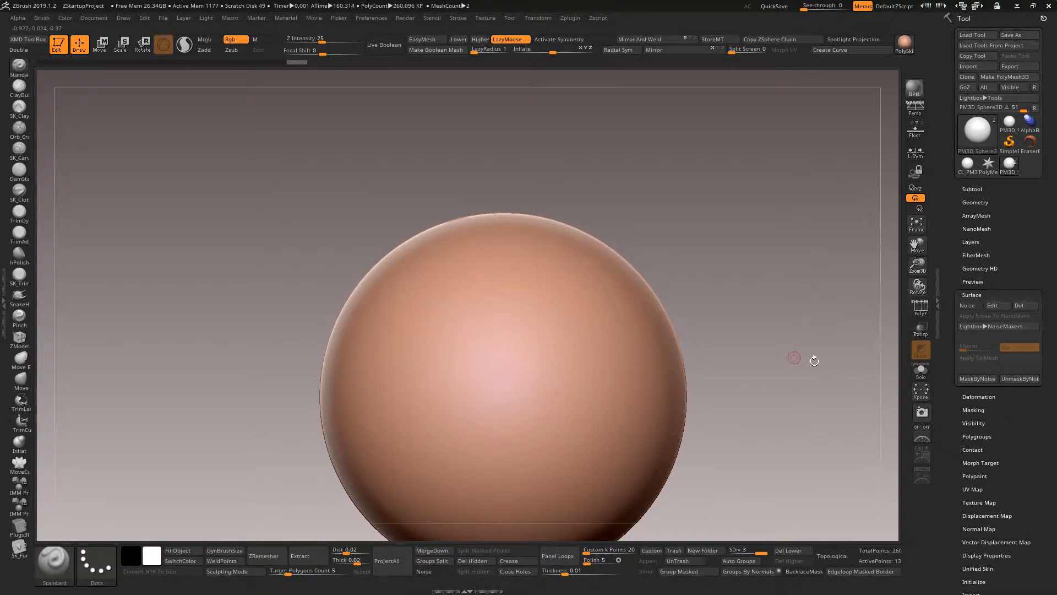
{"action": "left_click", "coordinate": [969, 305]}
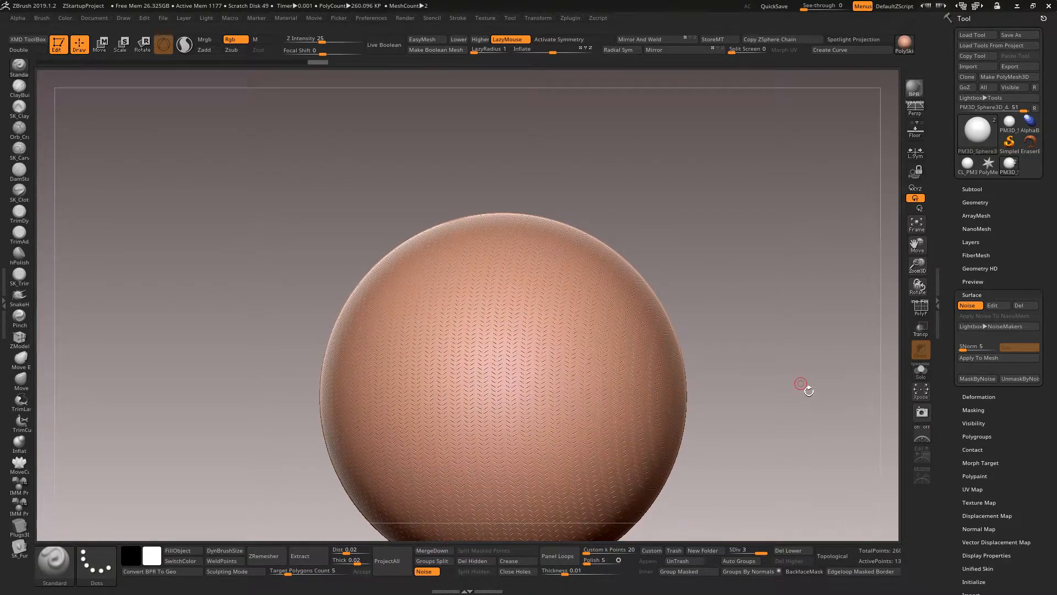
{"action": "left_click", "coordinate": [988, 358]}
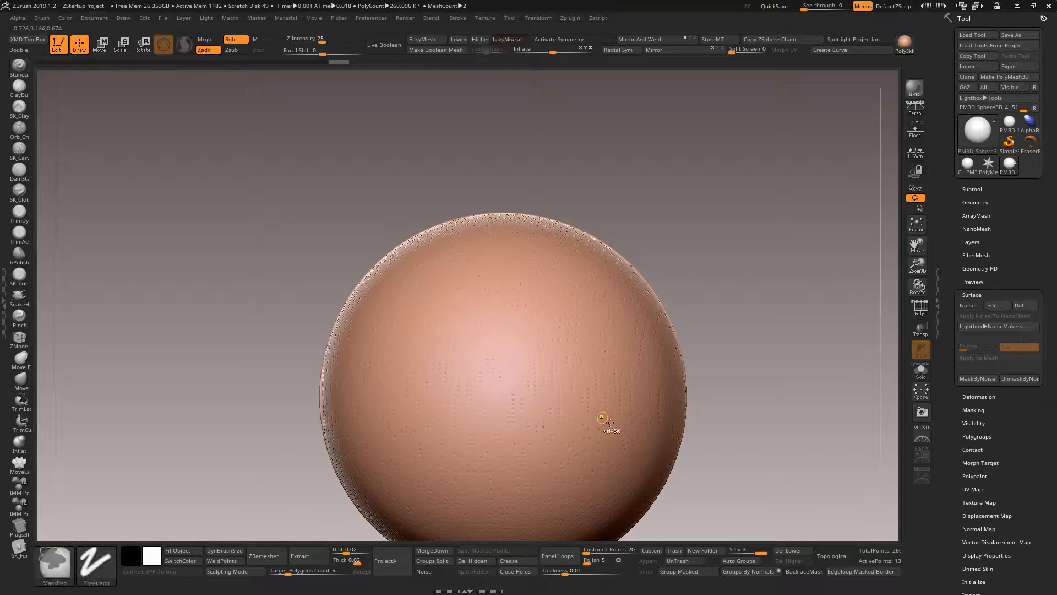
{"action": "key", "text": "ctrl+z"}
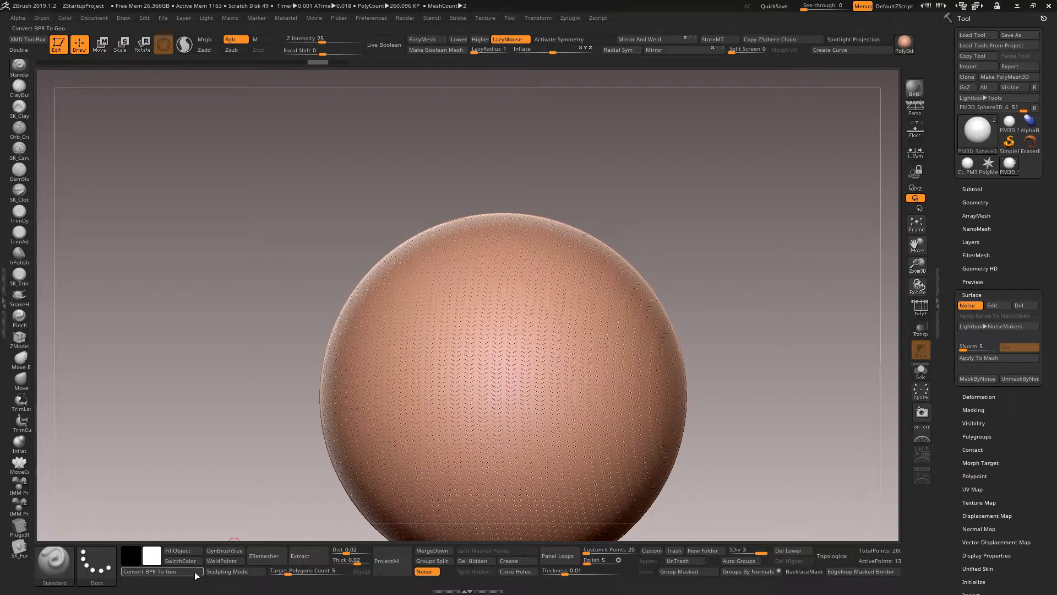
Step: Bake the surface noise of PM3D_Sphere3D_4 into real geometry with Convert BPR To Geo and inspect the sphere
{"action": "left_click", "coordinate": [984, 203]}
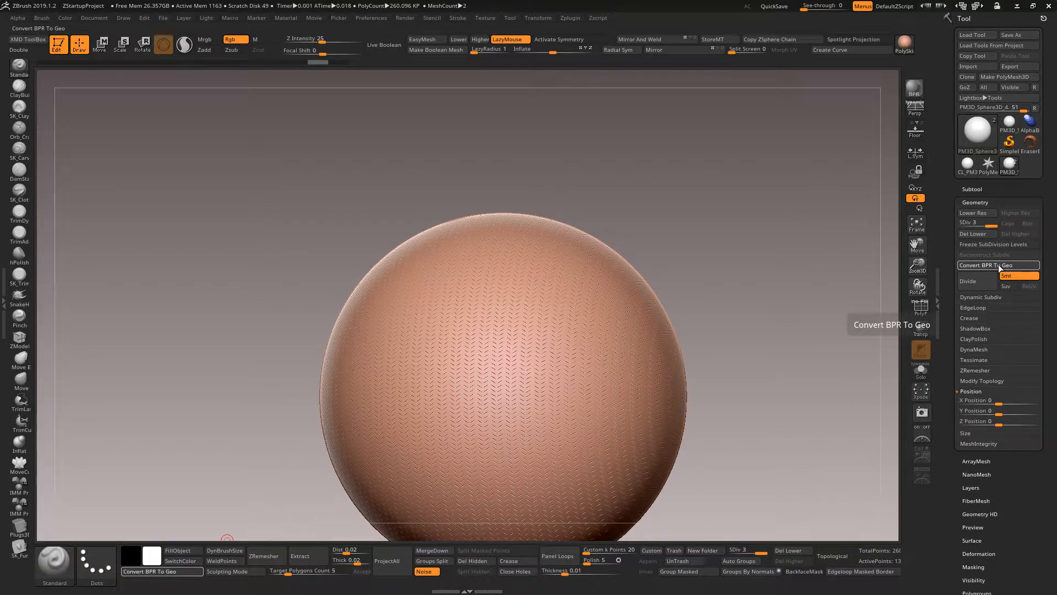
{"action": "left_click", "coordinate": [1005, 265]}
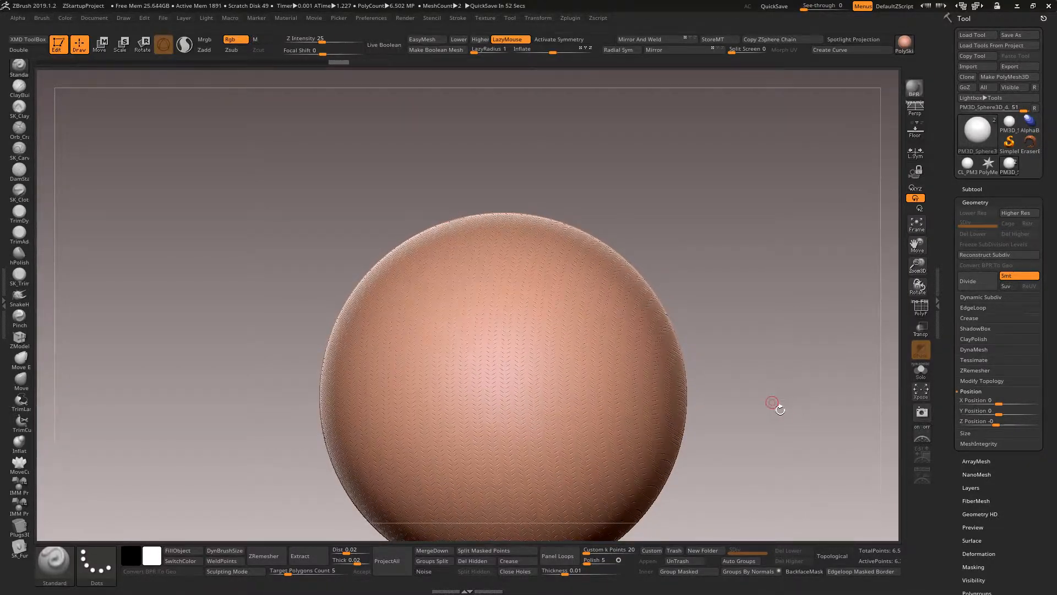
{"action": "left_click_drag", "start_coordinate": [771, 411], "coordinate": [762, 337], "text": "alt"}
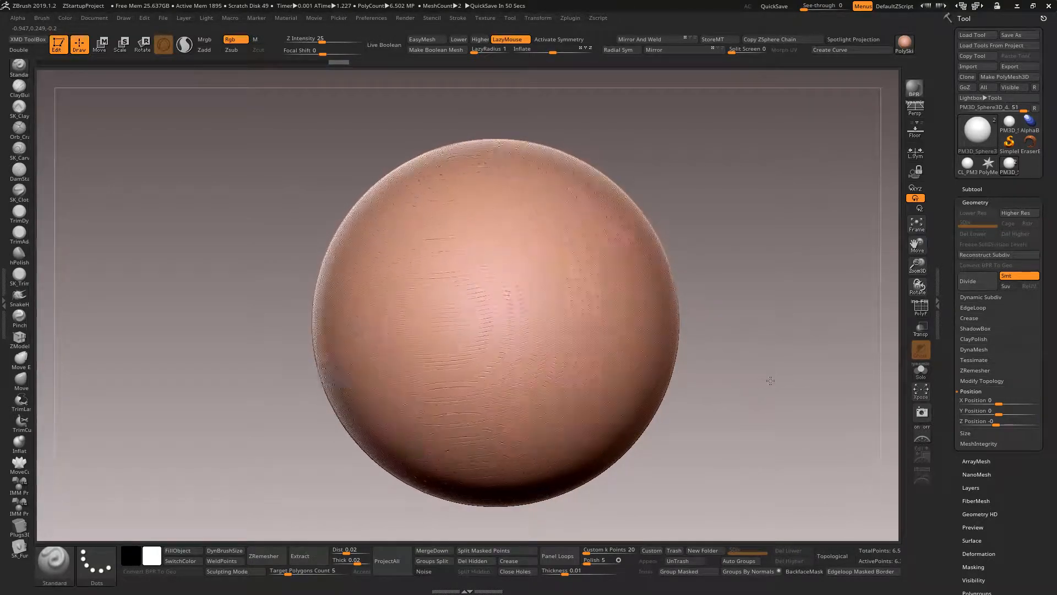
Step: Add surface noise to the PM3D_Sphere3D_5 subtool, using UV mode and the chevron alpha in NoiseMaker
{"action": "left_click", "coordinate": [972, 189]}
{"action": "left_click", "coordinate": [990, 243]}
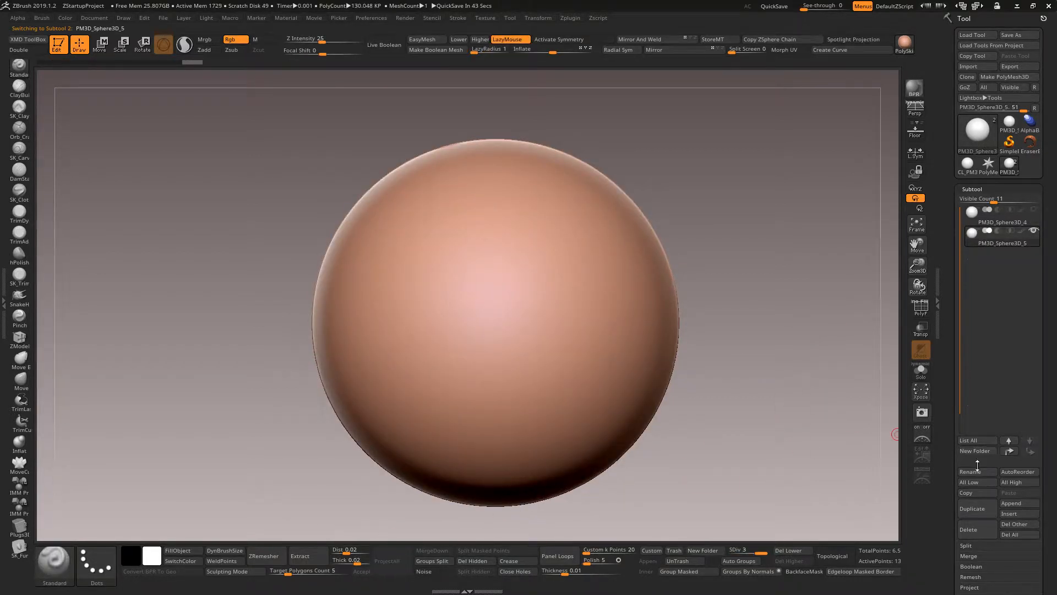
{"action": "left_click_drag", "start_coordinate": [952, 517], "coordinate": [951, 419]}
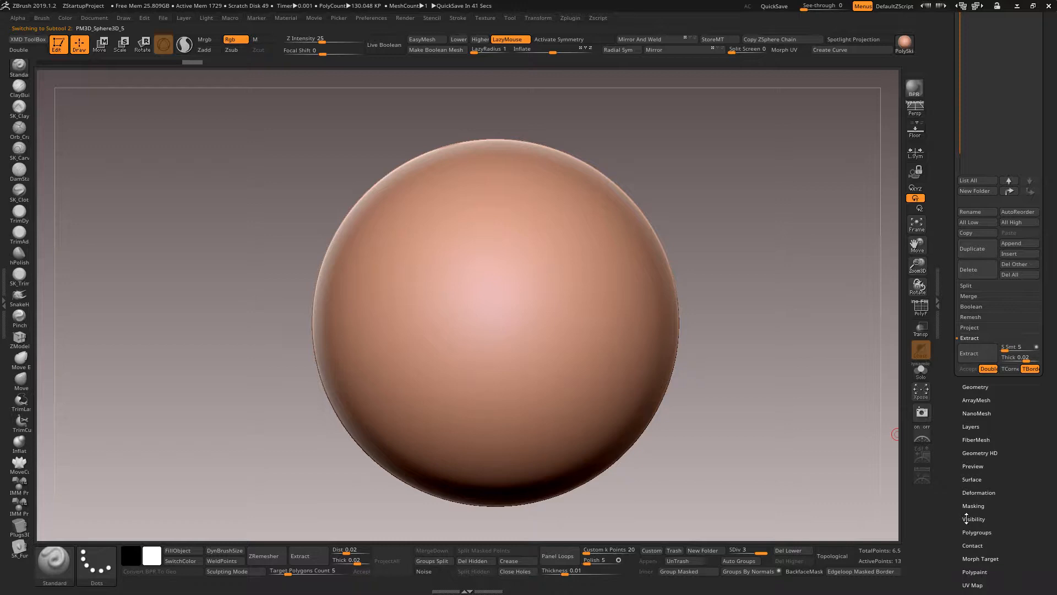
{"action": "left_click", "coordinate": [974, 480]}
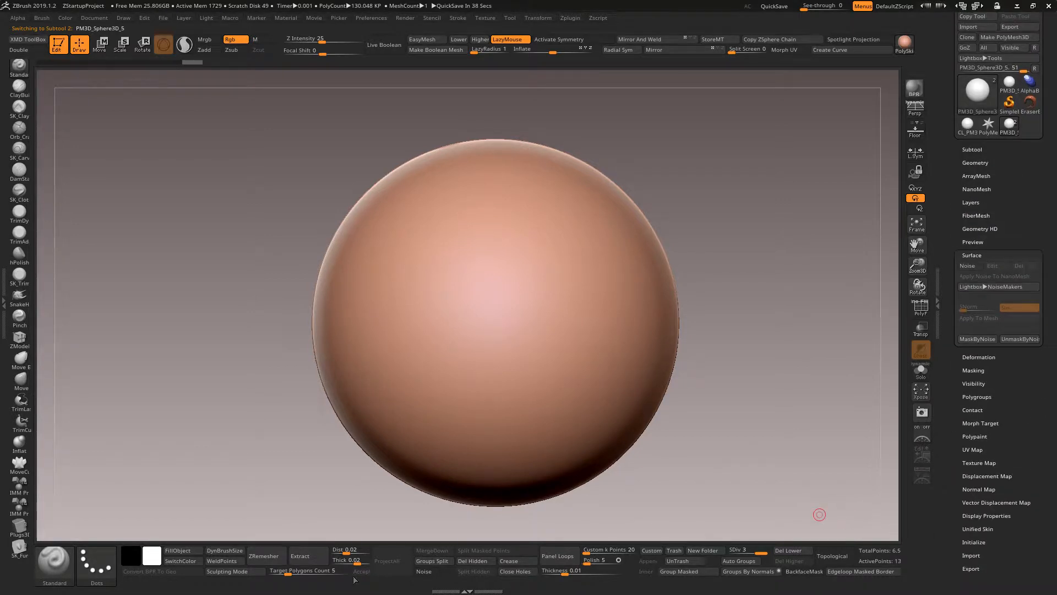
{"action": "left_click", "coordinate": [434, 573]}
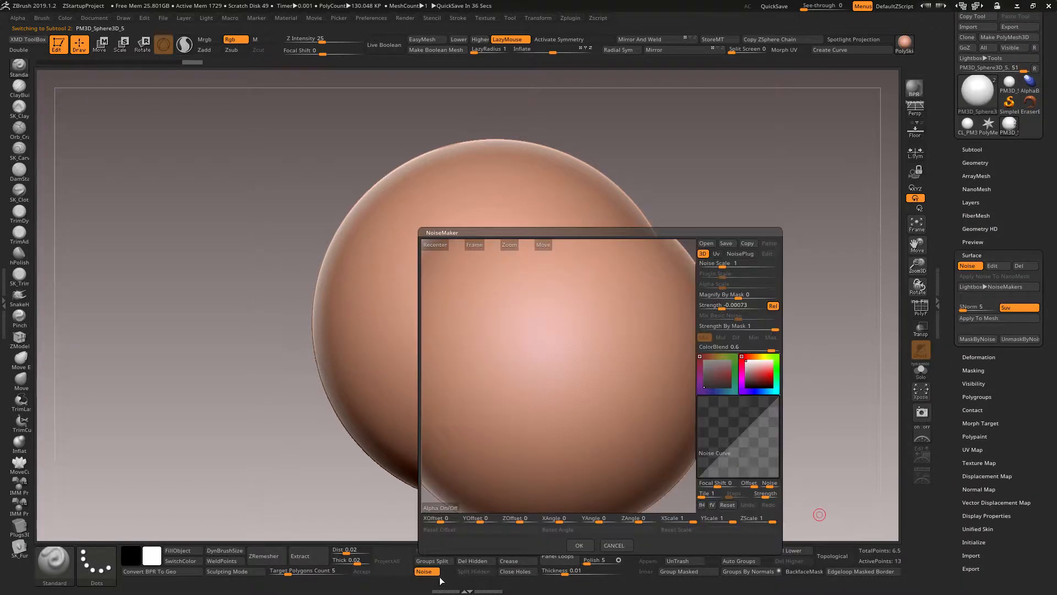
{"action": "left_click", "coordinate": [717, 254]}
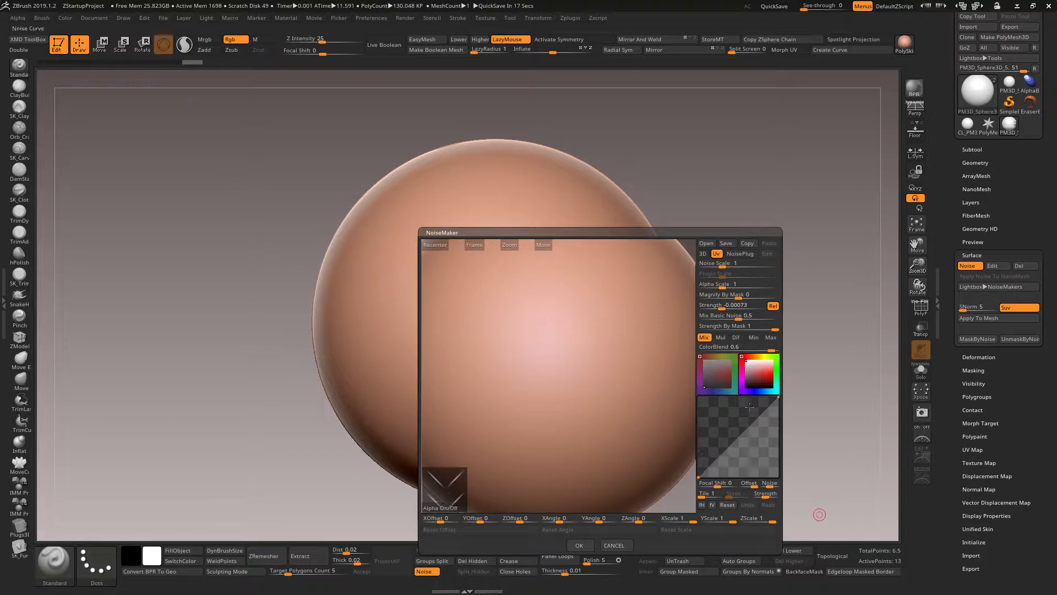
Step: Set Noise Scale and Mix Basic Noise to 0, Alpha Scale to 0.02239 and Strength to 0.17187 for the UV-based noise
{"action": "left_click_drag", "start_coordinate": [722, 266], "coordinate": [705, 273]}
{"action": "left_click_drag", "start_coordinate": [745, 319], "coordinate": [704, 324]}
{"action": "left_click_drag", "start_coordinate": [722, 287], "coordinate": [731, 287]}
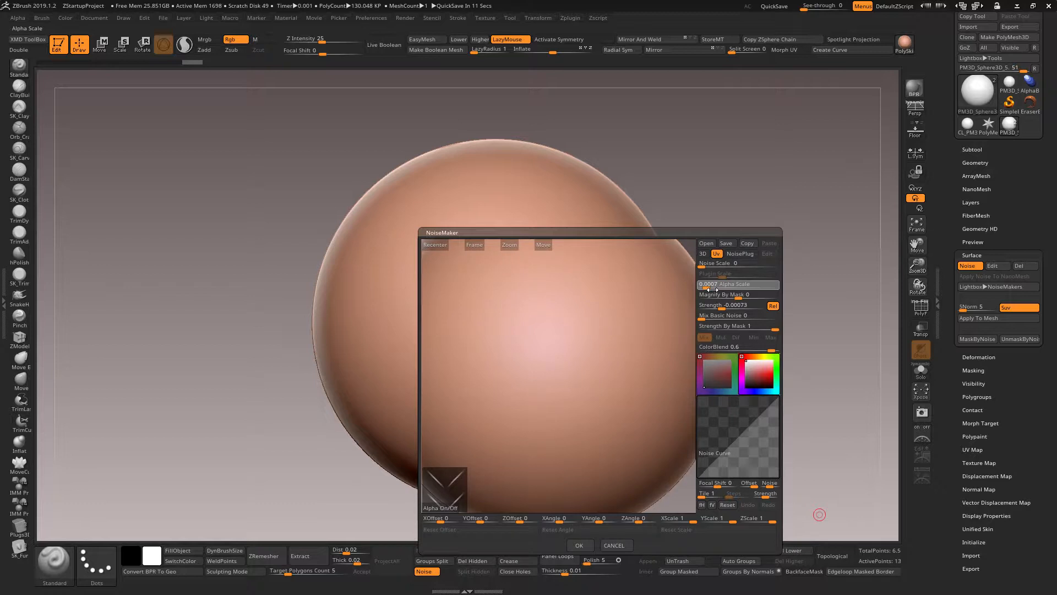
{"action": "left_click_drag", "start_coordinate": [761, 285], "coordinate": [722, 291]}
{"action": "mouse_move", "coordinate": [718, 292]}
{"action": "left_mouse_down"}
{"action": "mouse_move", "coordinate": [764, 308]}
{"action": "mouse_move", "coordinate": [718, 289]}
{"action": "left_mouse_up"}
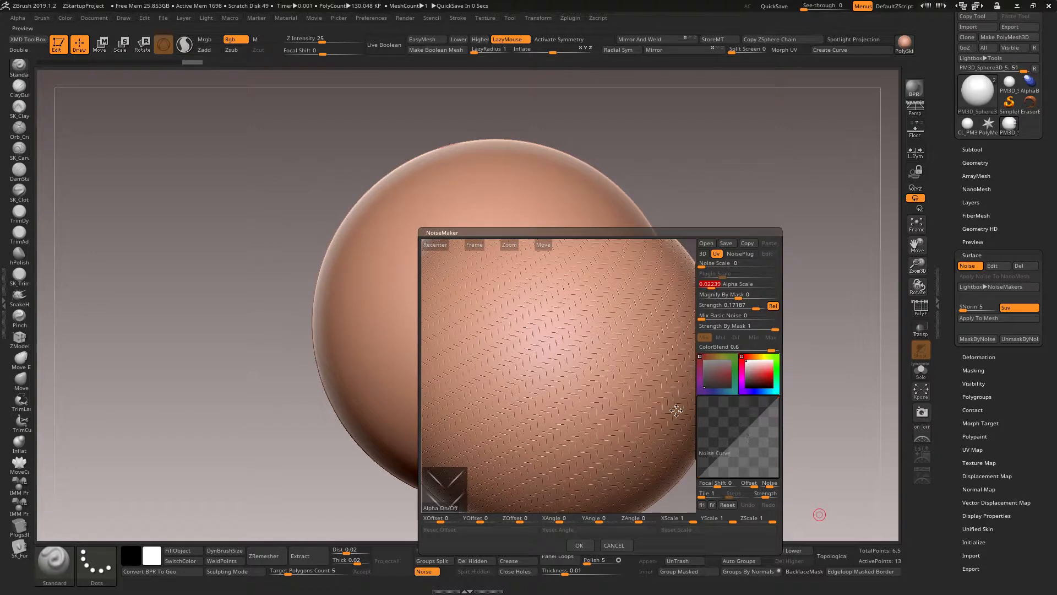
Step: Frame the NoiseMaker preview, examine the UV-based chevron pattern from several sides and accept the noise
{"action": "left_click", "coordinate": [480, 248]}
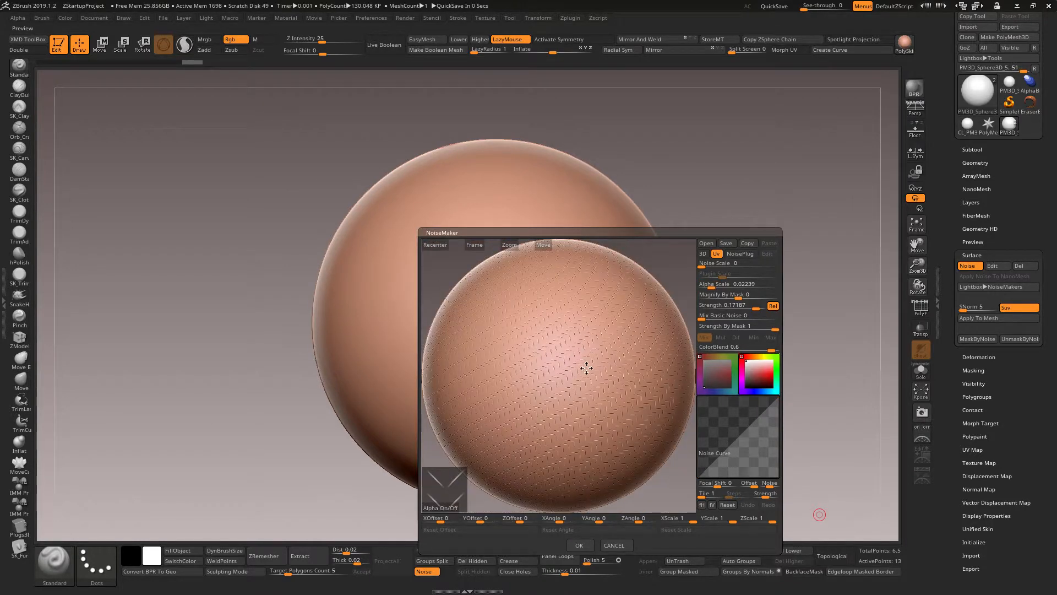
{"action": "left_click_drag", "start_coordinate": [586, 368], "coordinate": [618, 339]}
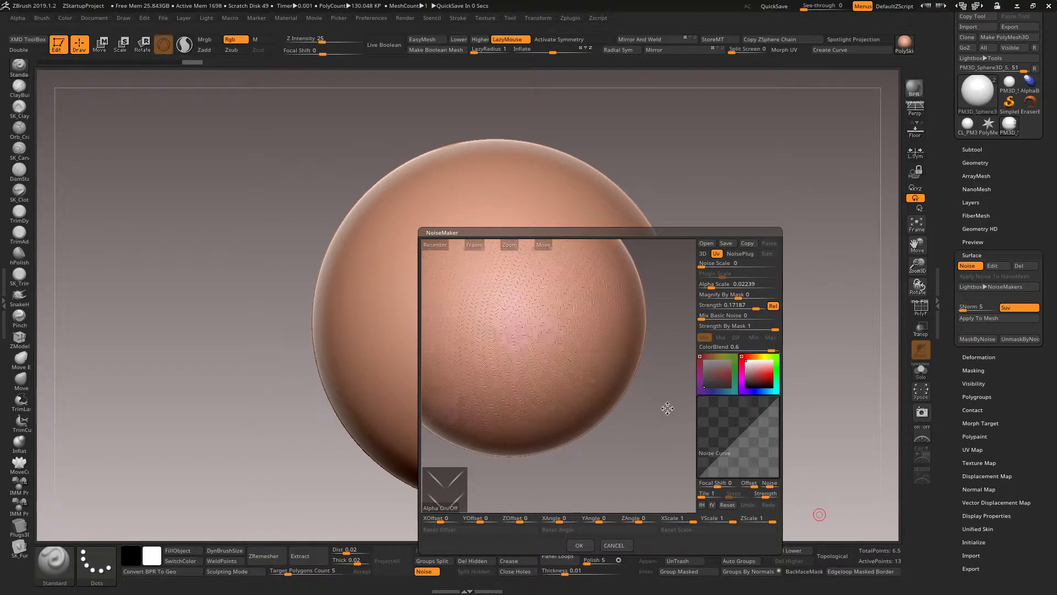
{"action": "left_click_drag", "start_coordinate": [671, 419], "coordinate": [669, 384]}
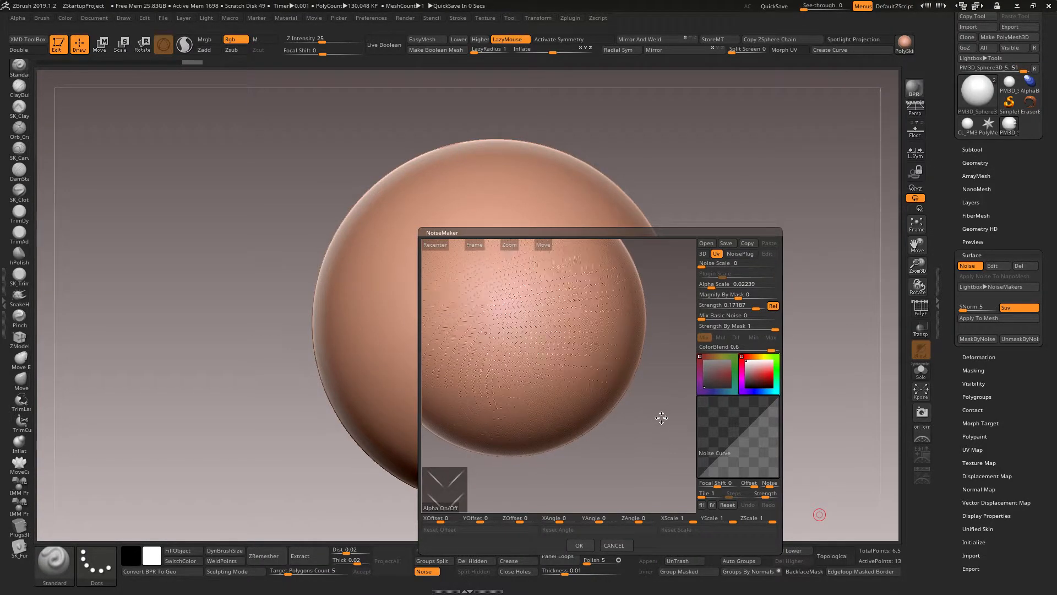
{"action": "left_click_drag", "start_coordinate": [661, 417], "coordinate": [649, 328]}
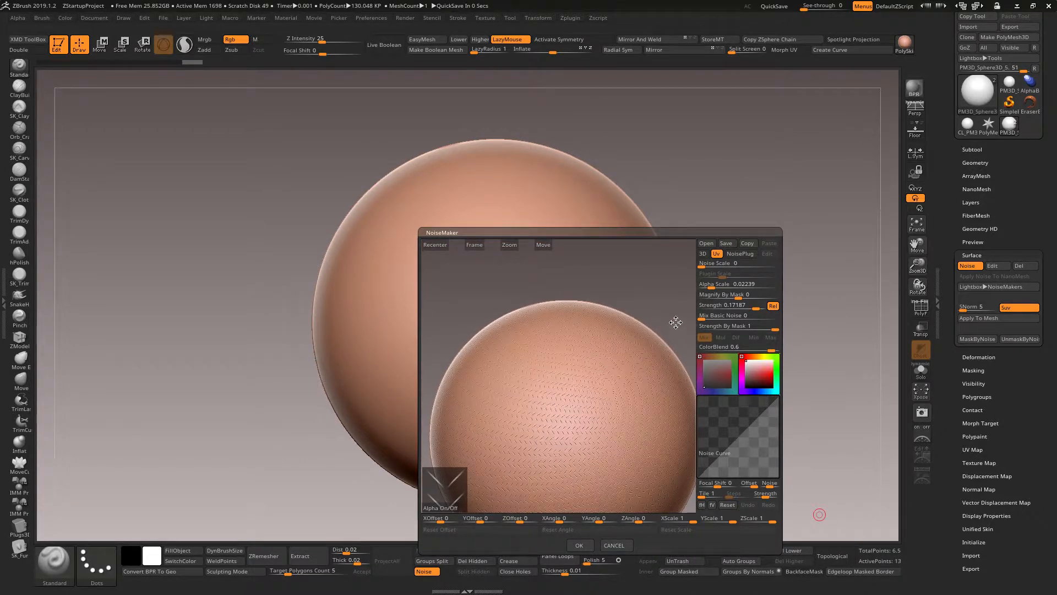
{"action": "left_click_drag", "start_coordinate": [664, 351], "coordinate": [636, 364]}
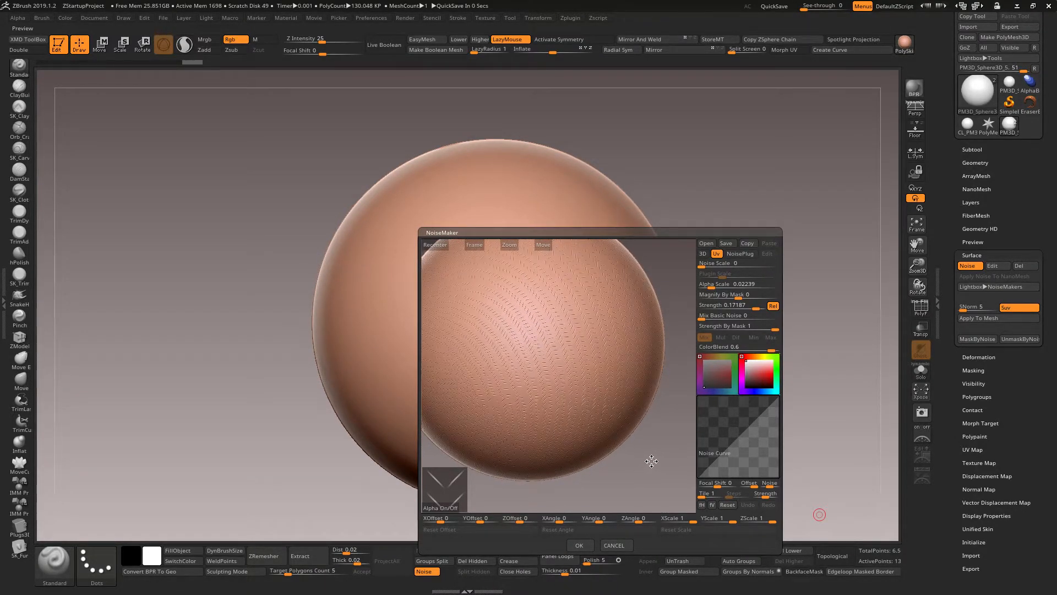
{"action": "left_click", "coordinate": [587, 546]}
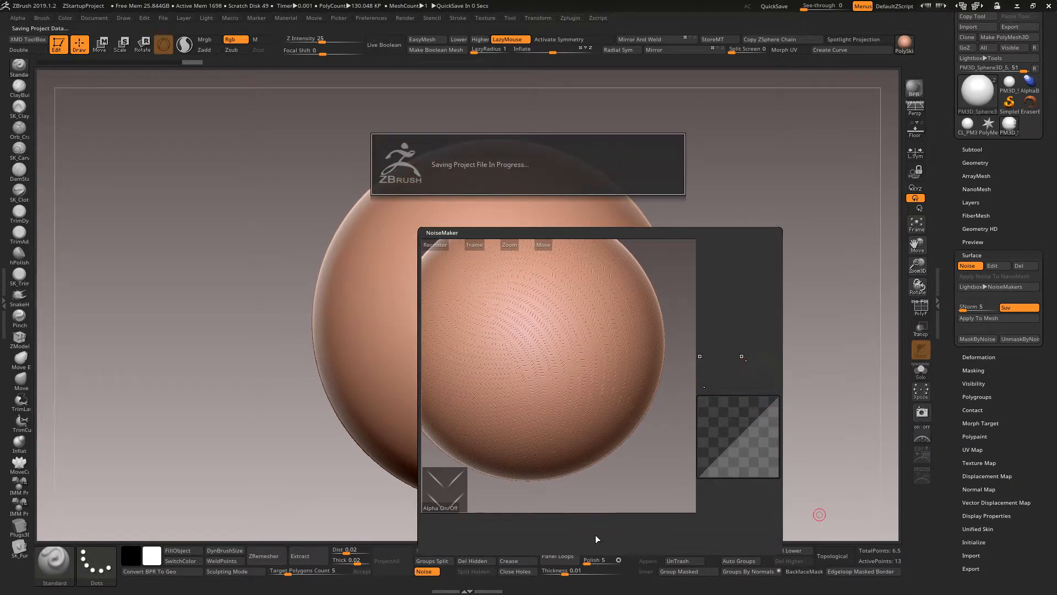
Step: Activate symmetry, enlarge the brush and paint a mask over a large rounded area on the front of PM3D_Sphere3D_5
{"action": "left_click_drag", "start_coordinate": [727, 441], "coordinate": [781, 373]}
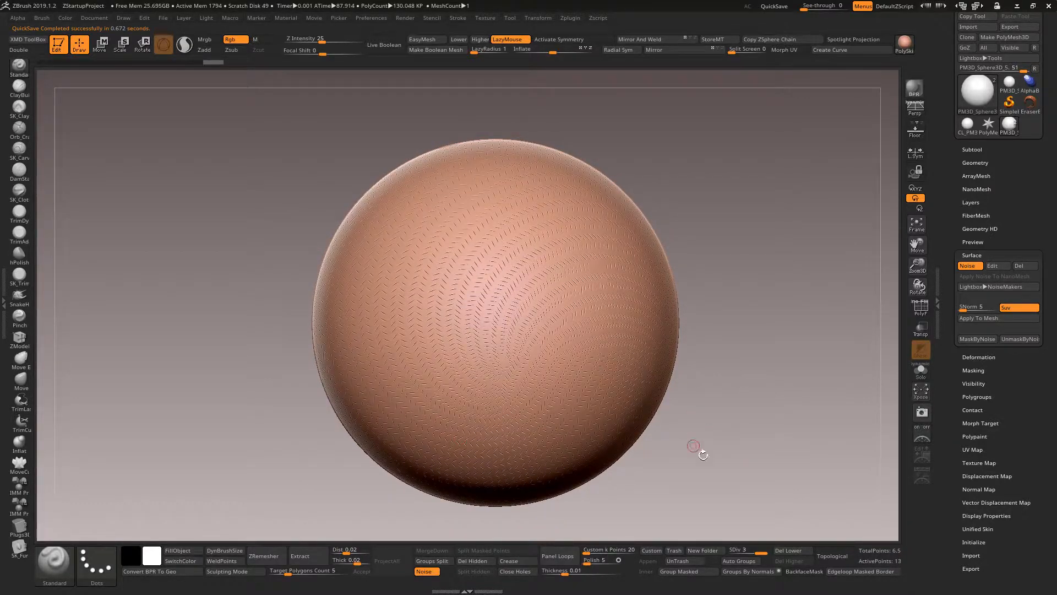
{"action": "left_click_drag", "start_coordinate": [724, 435], "coordinate": [736, 448], "text": "shift"}
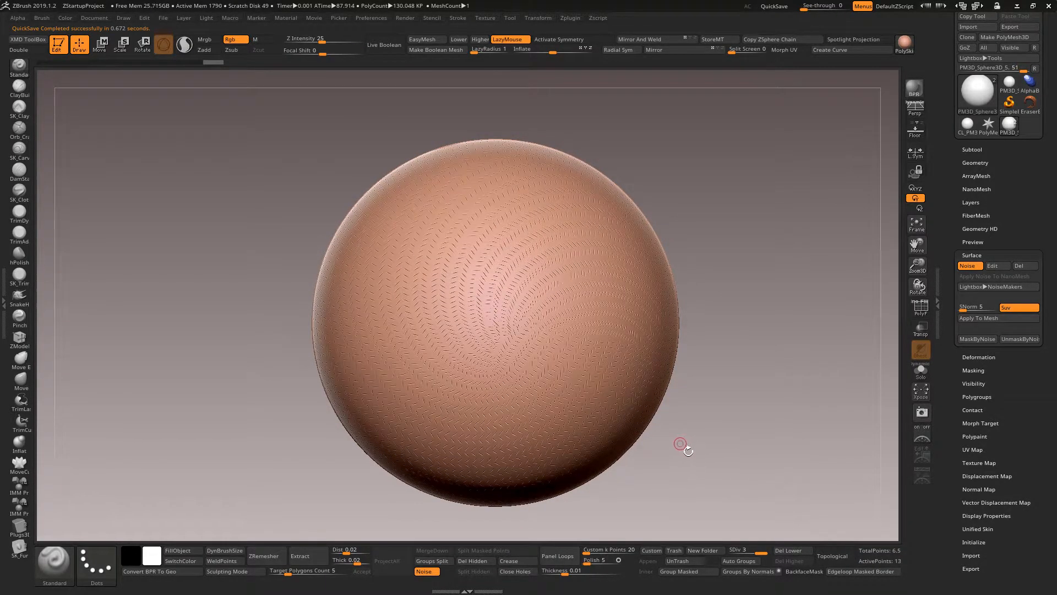
{"action": "key", "text": "x"}
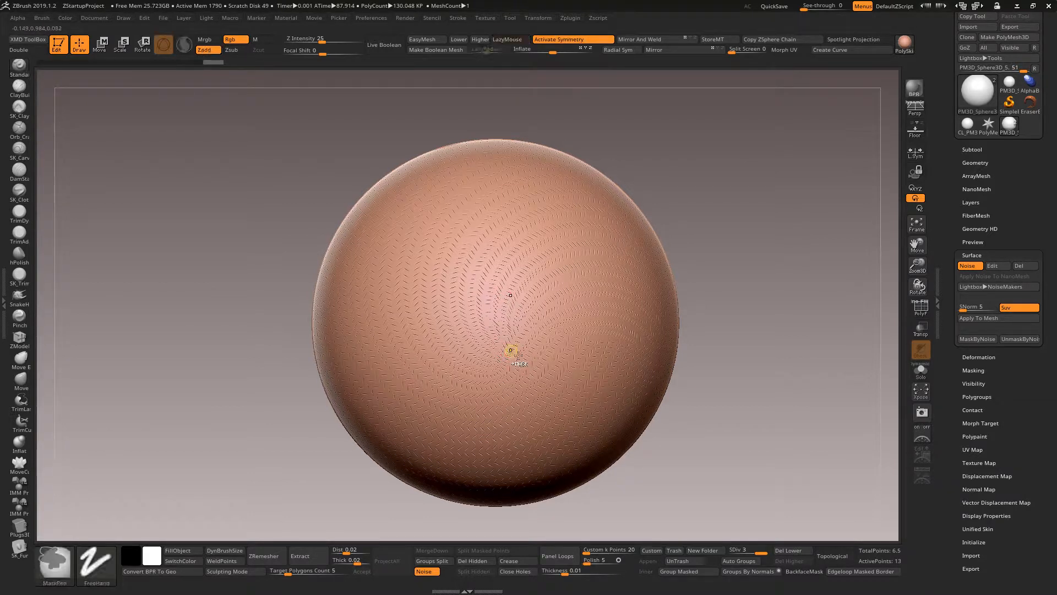
{"action": "key", "text": "s"}
{"action": "mouse_move", "coordinate": [519, 354]}
{"action": "left_mouse_down"}
{"action": "mouse_move", "coordinate": [536, 350]}
{"action": "mouse_move", "coordinate": [497, 331]}
{"action": "mouse_move", "coordinate": [519, 341]}
{"action": "mouse_move", "coordinate": [529, 321]}
{"action": "left_mouse_up"}
{"action": "mouse_move", "coordinate": [722, 380]}
{"action": "left_mouse_down"}
{"action": "mouse_move", "coordinate": [758, 384]}
{"action": "mouse_move", "coordinate": [739, 380]}
{"action": "mouse_move", "coordinate": [736, 397]}
{"action": "left_mouse_up"}
{"action": "mouse_move", "coordinate": [489, 356]}
{"action": "left_mouse_down", "text": "ctrl"}
{"action": "mouse_move", "coordinate": [456, 392]}
{"action": "mouse_move", "coordinate": [551, 375]}
{"action": "mouse_move", "coordinate": [396, 352]}
{"action": "mouse_move", "coordinate": [477, 399]}
{"action": "left_mouse_up", "text": "ctrl"}
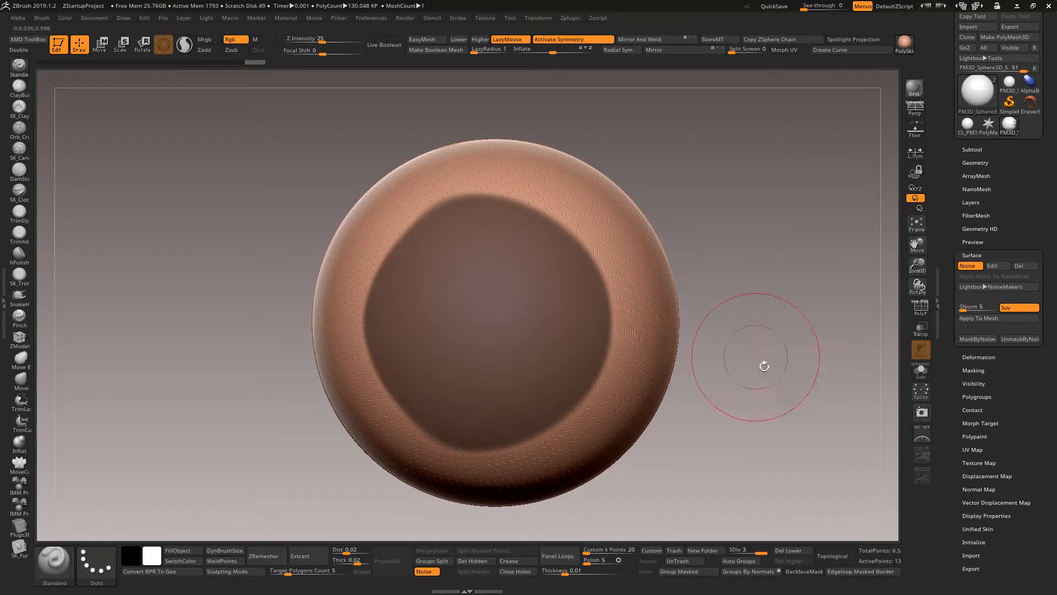
{"action": "mouse_move", "coordinate": [581, 364]}
{"action": "left_mouse_down", "text": "ctrl"}
{"action": "mouse_move", "coordinate": [603, 387]}
{"action": "mouse_move", "coordinate": [440, 462]}
{"action": "mouse_move", "coordinate": [363, 330]}
{"action": "left_mouse_up", "text": "ctrl"}
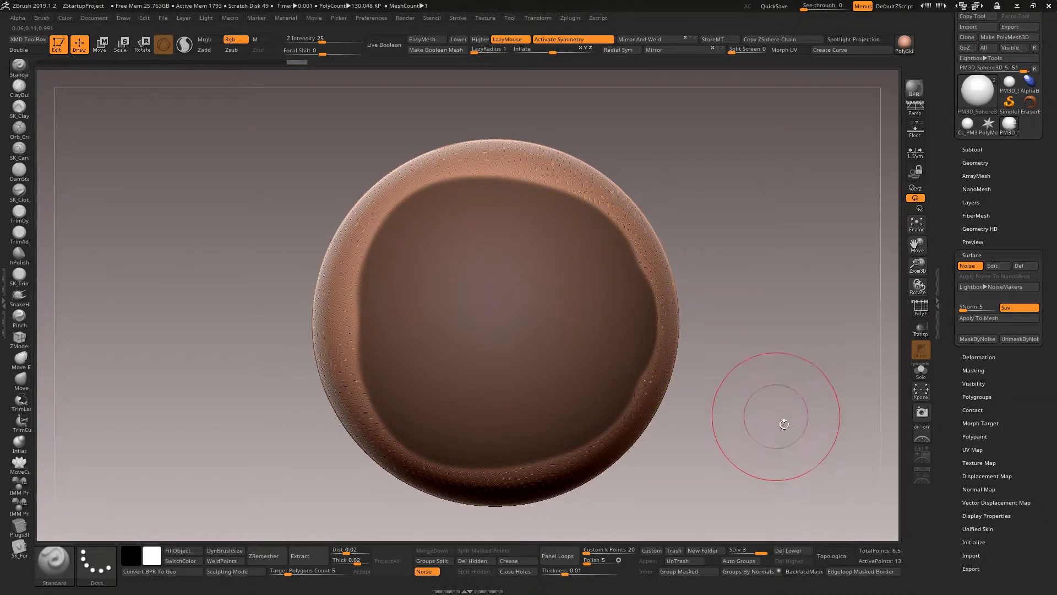
Step: Display the floor grid to find the sphere's orientation, align to its straight front view, and hide the grid
{"action": "mouse_move", "coordinate": [774, 420]}
{"action": "left_mouse_down"}
{"action": "mouse_move", "coordinate": [762, 420]}
{"action": "mouse_move", "coordinate": [774, 406]}
{"action": "mouse_move", "coordinate": [742, 373]}
{"action": "mouse_move", "coordinate": [737, 384]}
{"action": "mouse_move", "coordinate": [747, 411]}
{"action": "mouse_move", "coordinate": [780, 381]}
{"action": "mouse_move", "coordinate": [824, 235]}
{"action": "mouse_move", "coordinate": [821, 378]}
{"action": "left_mouse_up"}
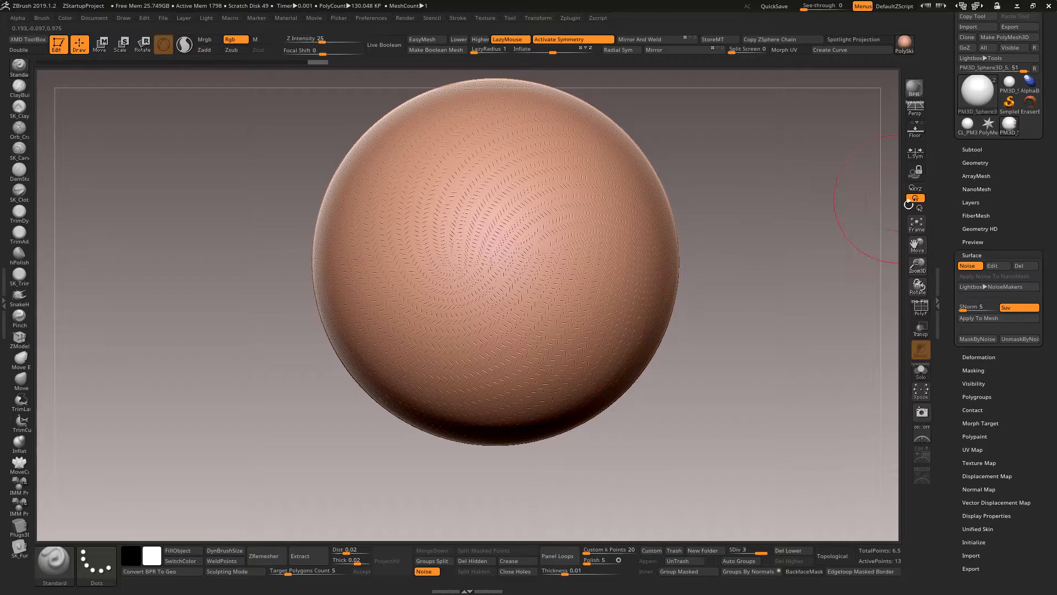
{"action": "left_click", "coordinate": [914, 130]}
{"action": "left_click_drag", "start_coordinate": [778, 286], "coordinate": [740, 257]}
{"action": "key", "text": "f"}
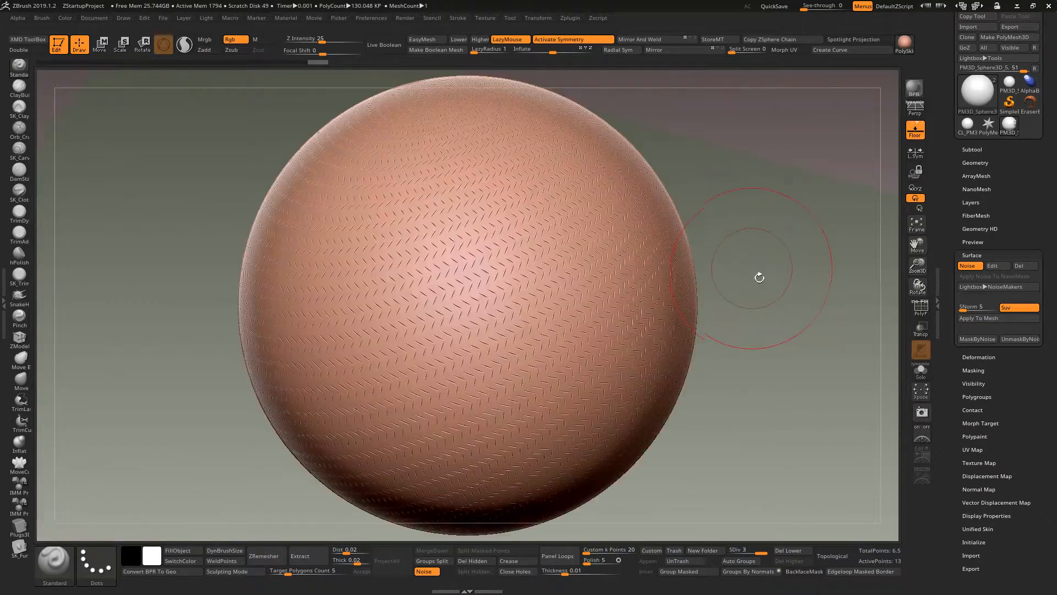
{"action": "mouse_move", "coordinate": [749, 377]}
{"action": "left_mouse_down"}
{"action": "mouse_move", "coordinate": [734, 331]}
{"action": "mouse_move", "coordinate": [792, 351]}
{"action": "mouse_move", "coordinate": [722, 354]}
{"action": "mouse_move", "coordinate": [755, 351]}
{"action": "left_mouse_up"}
{"action": "key", "text": "shift"}
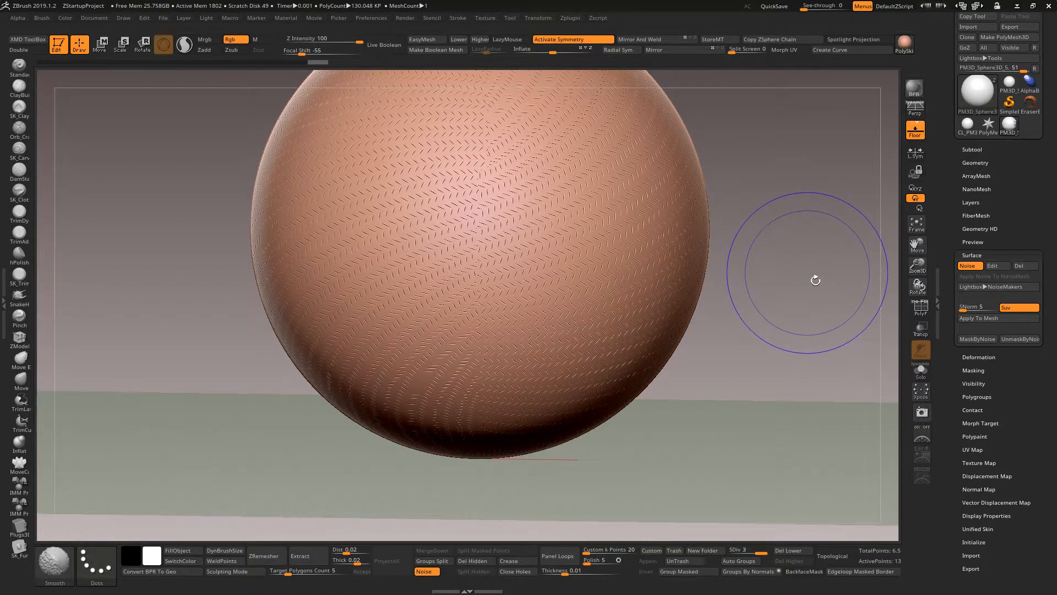
{"action": "left_click_drag", "start_coordinate": [815, 280], "coordinate": [825, 289], "text": "shift"}
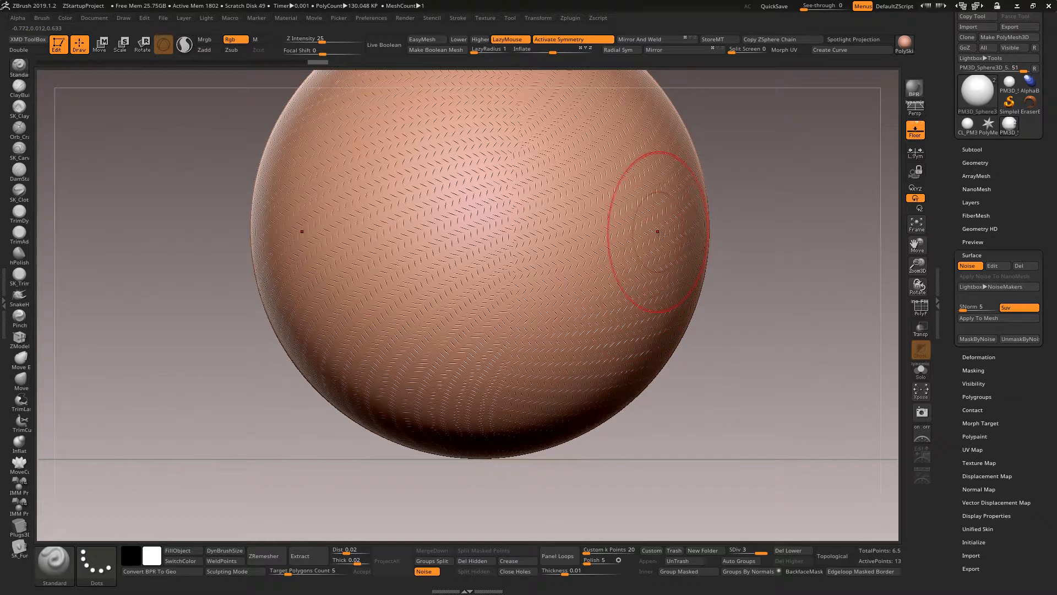
{"action": "left_click", "coordinate": [915, 131]}
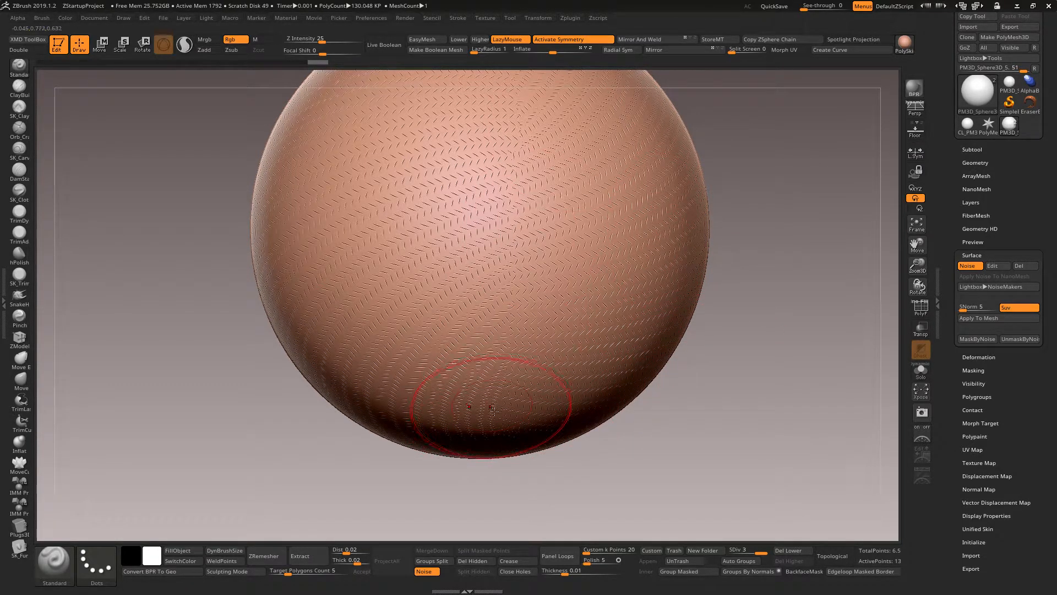
Step: Paint a symmetrical mask over the front of the sphere, covering a large rounded area, and check the unmasked back
{"action": "key", "text": "ctrl"}
{"action": "left_click_drag", "start_coordinate": [489, 427], "coordinate": [481, 99], "text": "ctrl"}
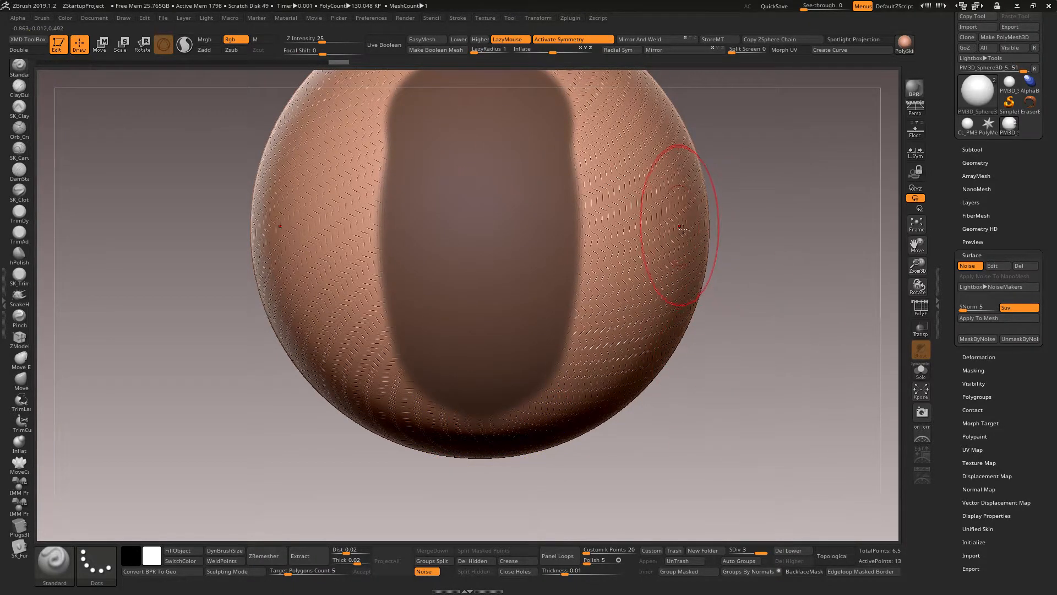
{"action": "mouse_move", "coordinate": [575, 196]}
{"action": "left_mouse_down", "text": "ctrl"}
{"action": "mouse_move", "coordinate": [582, 338]}
{"action": "mouse_move", "coordinate": [574, 132]}
{"action": "mouse_move", "coordinate": [573, 375]}
{"action": "left_mouse_up", "text": "ctrl"}
{"action": "mouse_move", "coordinate": [785, 420]}
{"action": "left_mouse_down"}
{"action": "mouse_move", "coordinate": [672, 406]}
{"action": "mouse_move", "coordinate": [783, 394]}
{"action": "mouse_move", "coordinate": [765, 366]}
{"action": "mouse_move", "coordinate": [751, 388]}
{"action": "left_mouse_up"}
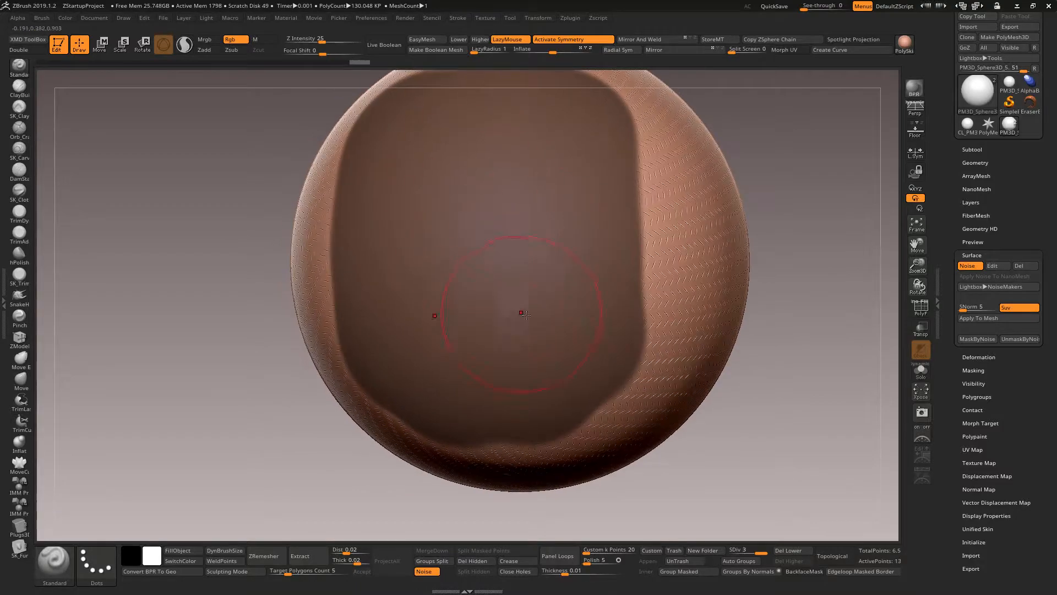
{"action": "mouse_move", "coordinate": [794, 458]}
{"action": "left_mouse_down"}
{"action": "mouse_move", "coordinate": [664, 483]}
{"action": "mouse_move", "coordinate": [570, 466]}
{"action": "left_mouse_up"}
{"action": "key", "text": "ctrl"}
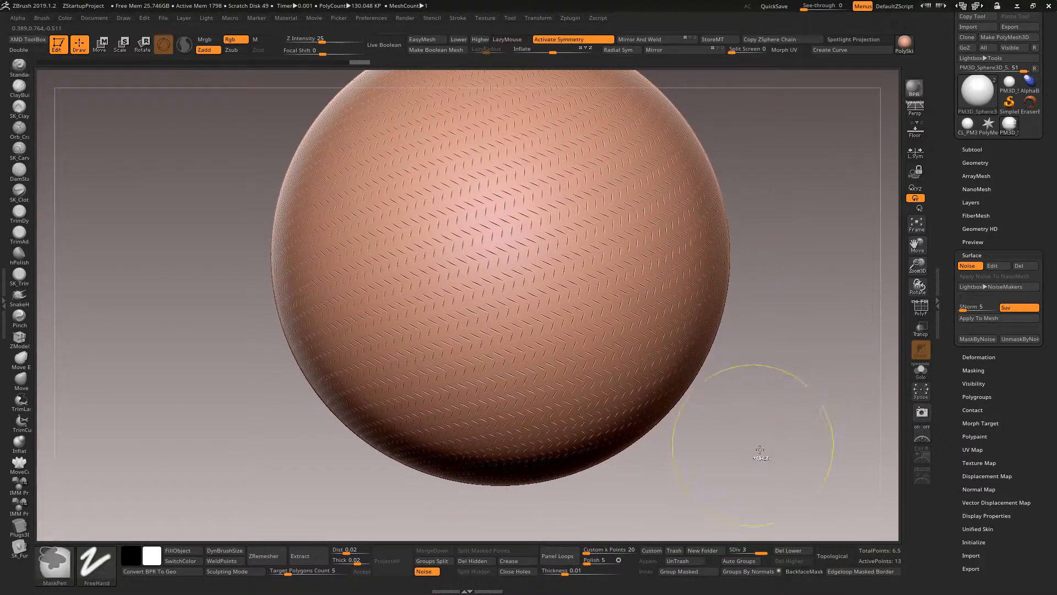
{"action": "left_click_drag", "start_coordinate": [764, 458], "coordinate": [762, 451], "text": "ctrl"}
{"action": "left_click", "coordinate": [768, 442], "text": "alt"}
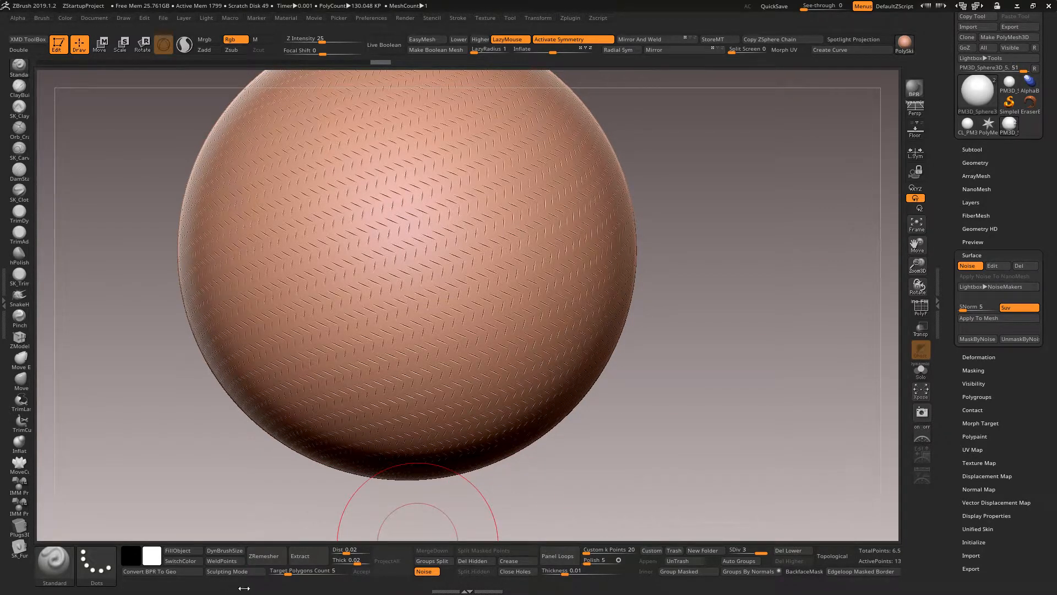
Step: Toggle the sphere's surface noise off and on again while viewing the chevron pattern
{"action": "left_click", "coordinate": [429, 576]}
{"action": "mouse_move", "coordinate": [736, 360]}
{"action": "left_mouse_down", "text": "alt"}
{"action": "mouse_move", "coordinate": [715, 419]}
{"action": "mouse_move", "coordinate": [507, 472]}
{"action": "mouse_move", "coordinate": [692, 423]}
{"action": "mouse_move", "coordinate": [669, 419]}
{"action": "mouse_move", "coordinate": [744, 433]}
{"action": "mouse_move", "coordinate": [773, 479]}
{"action": "mouse_move", "coordinate": [787, 479]}
{"action": "left_mouse_up", "text": "alt"}
{"action": "left_click", "coordinate": [427, 571]}
{"action": "key", "text": "ctrl+z"}
{"action": "key", "text": "ctrl+shift+z"}
{"action": "mouse_move", "coordinate": [713, 452]}
{"action": "left_mouse_down", "text": "alt"}
{"action": "mouse_move", "coordinate": [810, 447]}
{"action": "mouse_move", "coordinate": [803, 444]}
{"action": "left_mouse_up", "text": "alt"}
{"action": "key", "text": "ctrl+z"}
{"action": "mouse_move", "coordinate": [534, 439]}
{"action": "left_mouse_down", "text": "alt"}
{"action": "mouse_move", "coordinate": [789, 433]}
{"action": "mouse_move", "coordinate": [612, 467]}
{"action": "left_mouse_up", "text": "alt"}
{"action": "key", "text": "ctrl+z"}
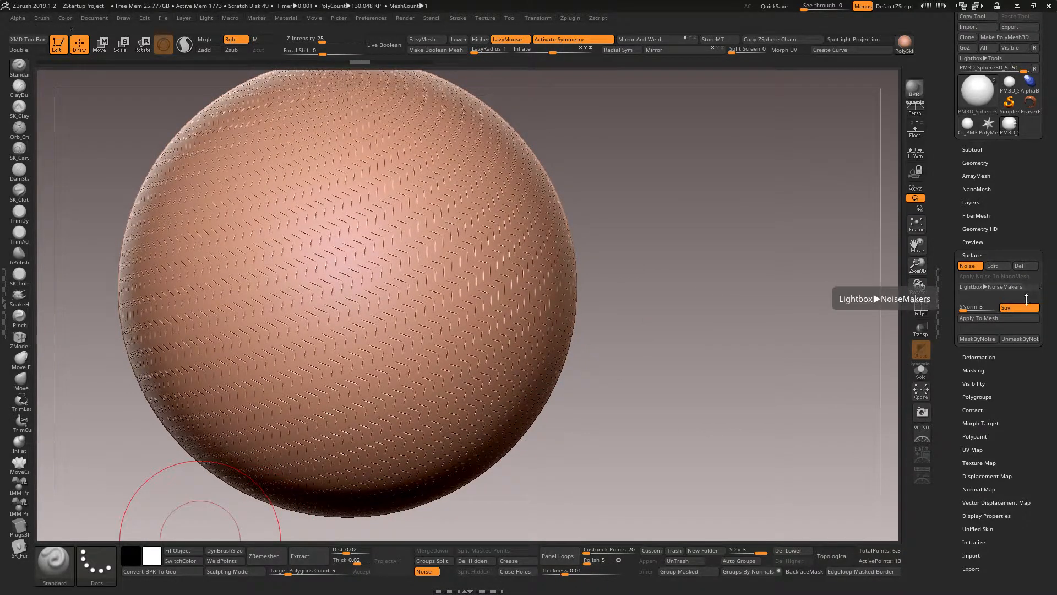
Step: Try applying the noise to the sphere's existing mesh with Apply To Mesh, and undo it
{"action": "left_click", "coordinate": [992, 318]}
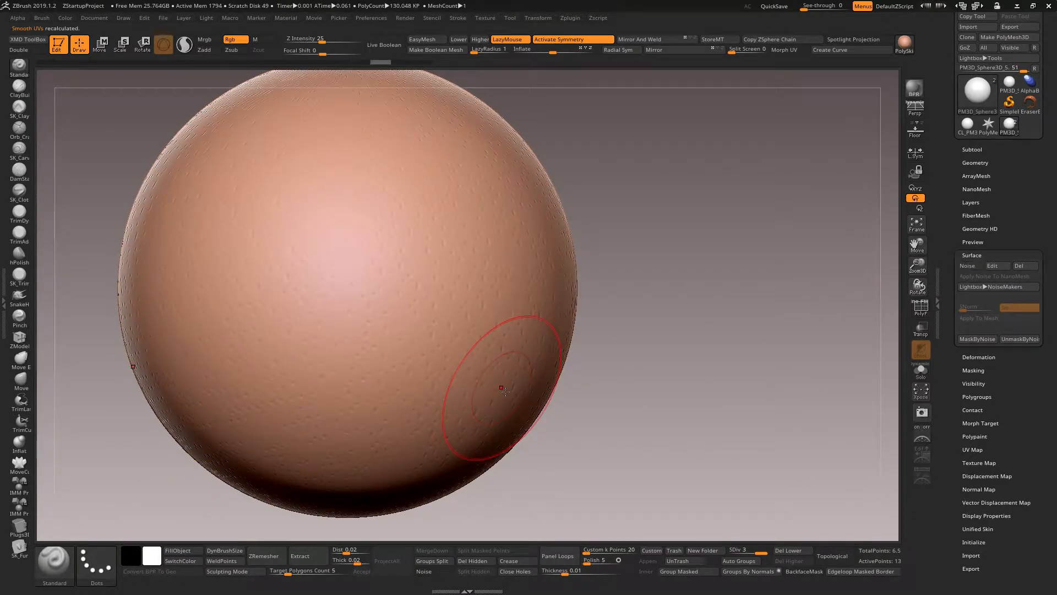
{"action": "key", "text": "ctrl+z"}
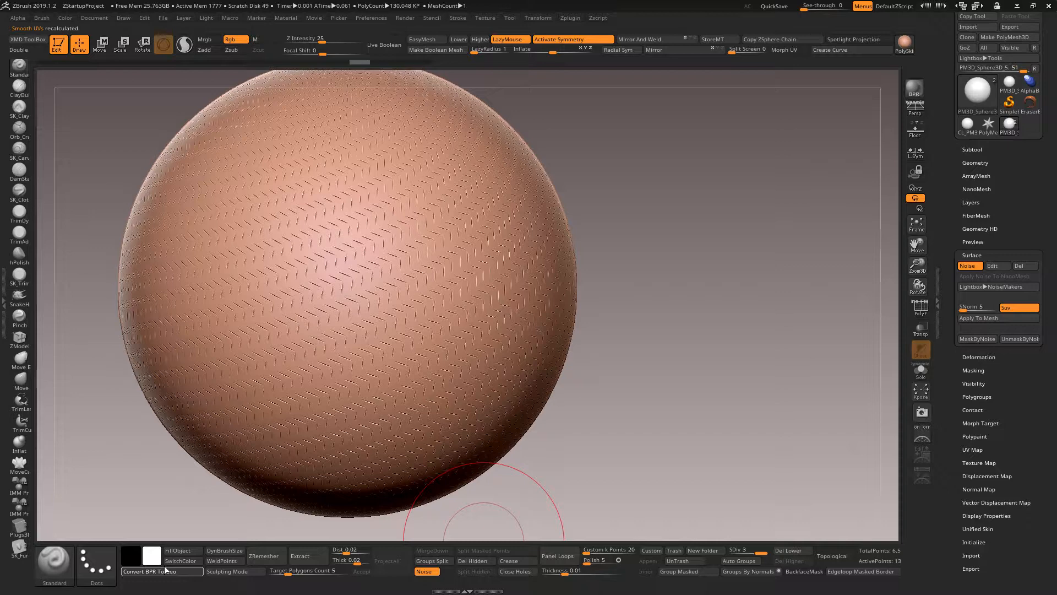
Step: Turn the surface noise into real geometry with Convert BPR To Geo and examine the smooth masked front
{"action": "left_click", "coordinate": [190, 572]}
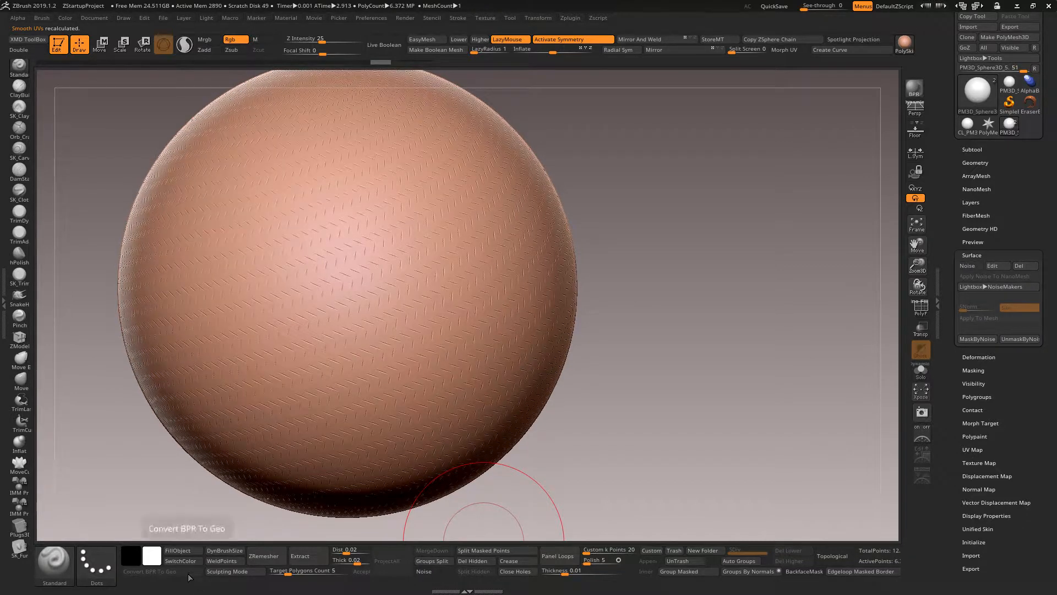
{"action": "left_click_drag", "start_coordinate": [658, 388], "coordinate": [792, 369]}
{"action": "key", "text": "f"}
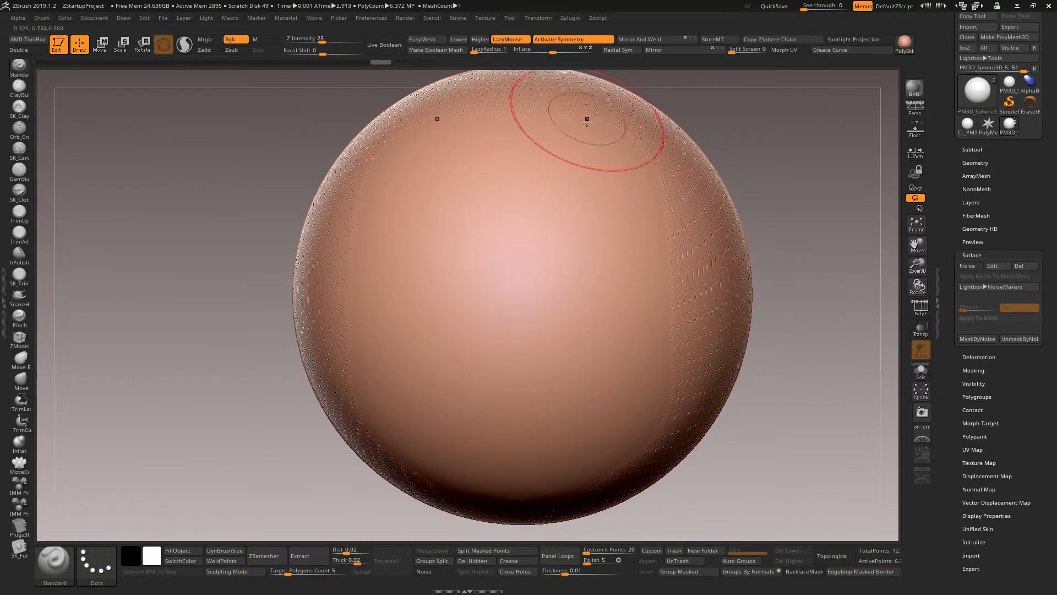
{"action": "left_click_drag", "start_coordinate": [782, 482], "coordinate": [746, 444]}
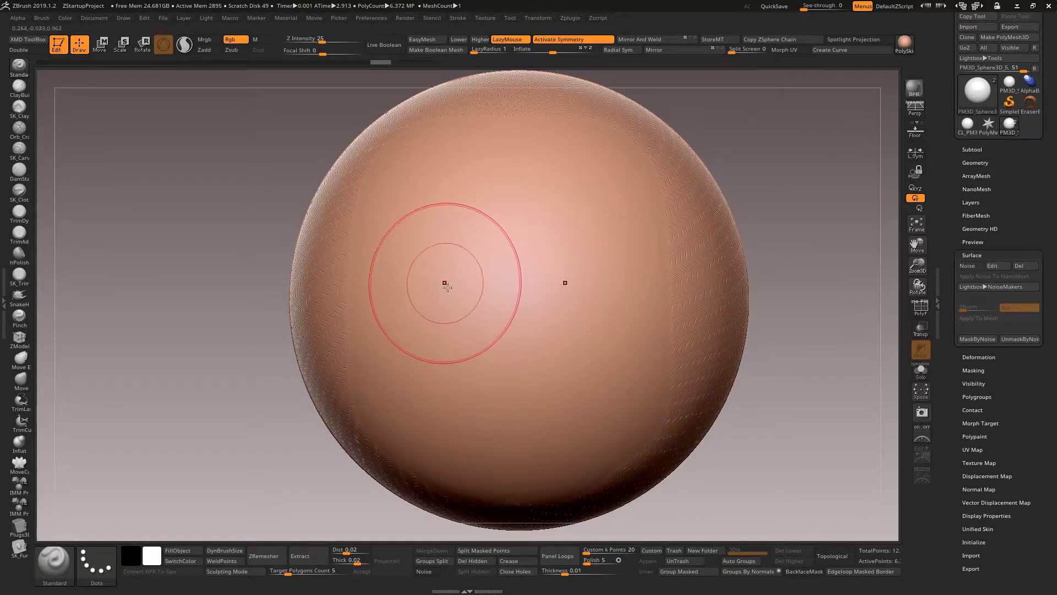
Step: Choose the Standard brush and try two strokes on the smooth front of the sphere
{"action": "key", "text": "b"}
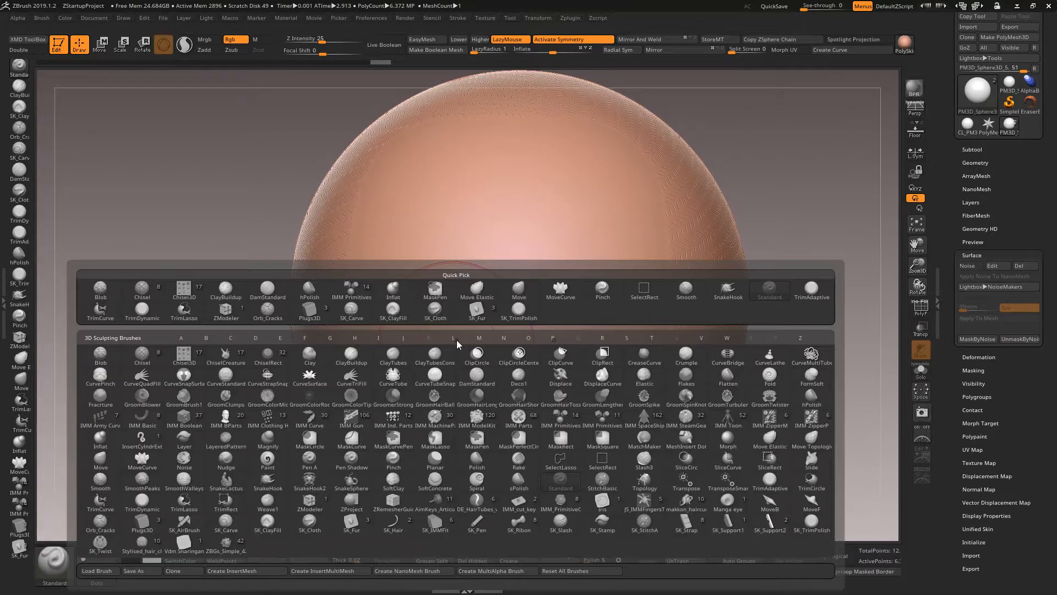
{"action": "key", "text": "s"}
{"action": "key", "text": "t"}
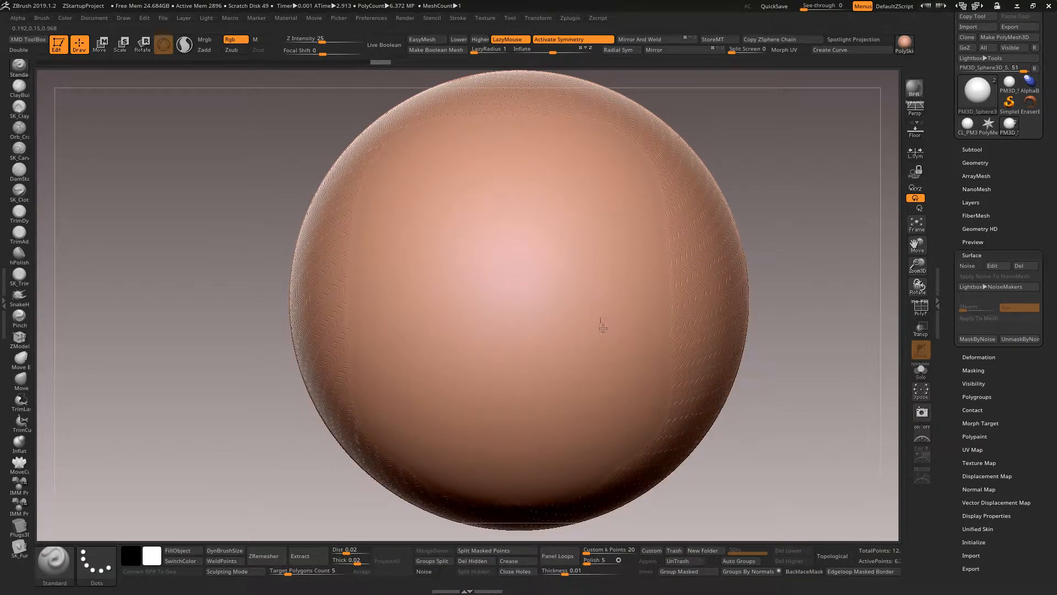
{"action": "left_click_drag", "start_coordinate": [603, 328], "coordinate": [552, 363]}
{"action": "left_click_drag", "start_coordinate": [456, 341], "coordinate": [447, 335]}
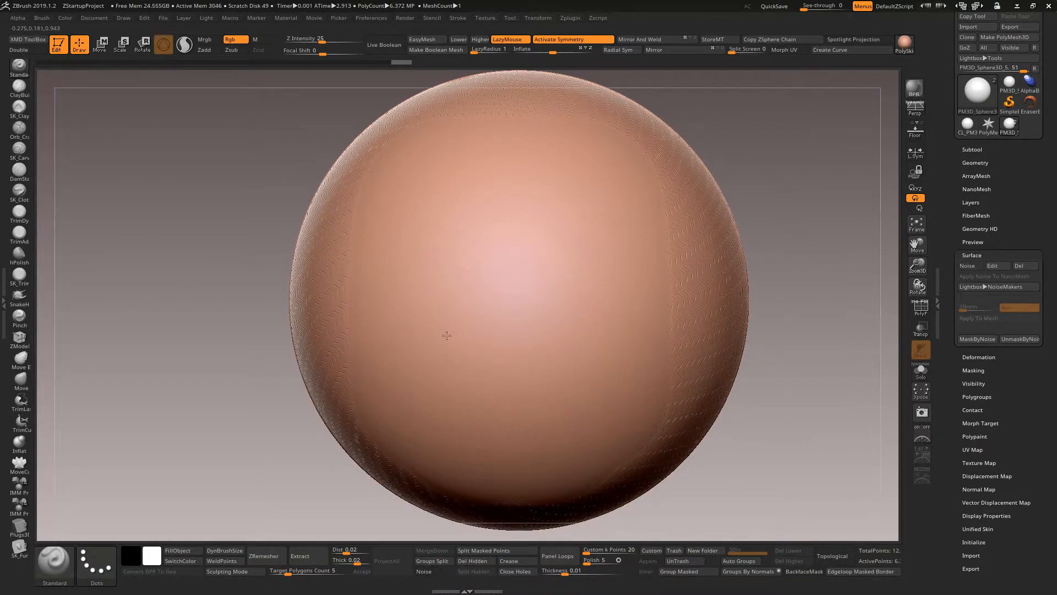
Step: Deactivate symmetry, enable Zadd and build up the lower front of the sphere with sculpting strokes, removing the black paint
{"action": "left_click", "coordinate": [558, 39]}
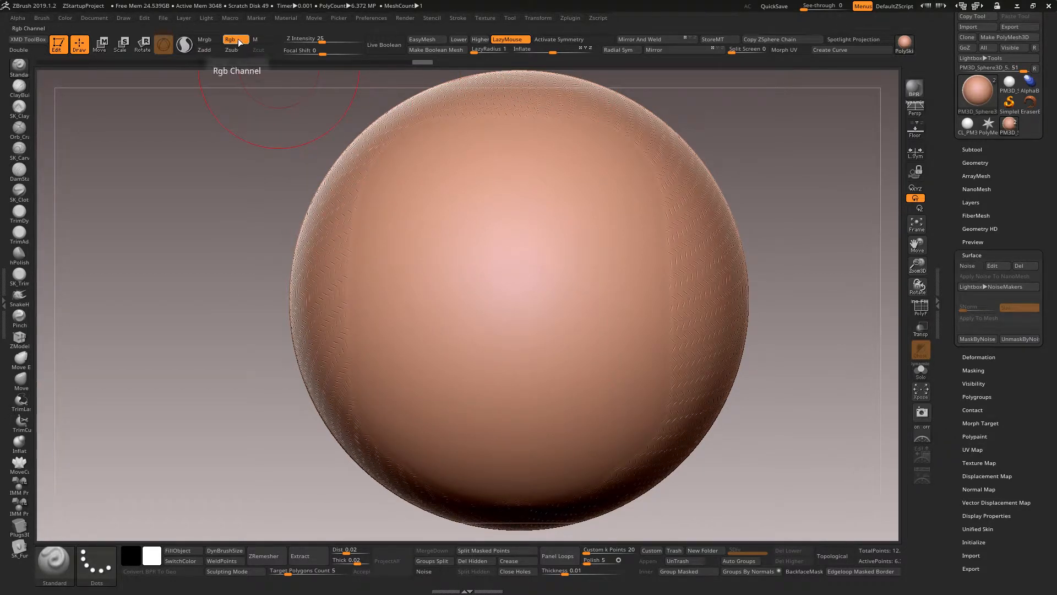
{"action": "left_click", "coordinate": [212, 50]}
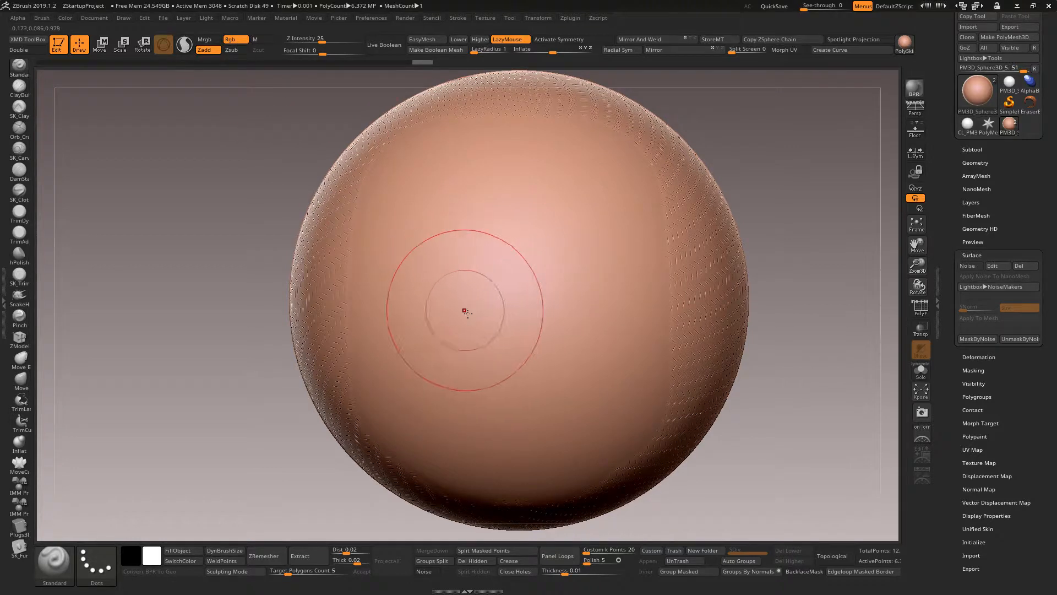
{"action": "left_click_drag", "start_coordinate": [464, 308], "coordinate": [578, 341]}
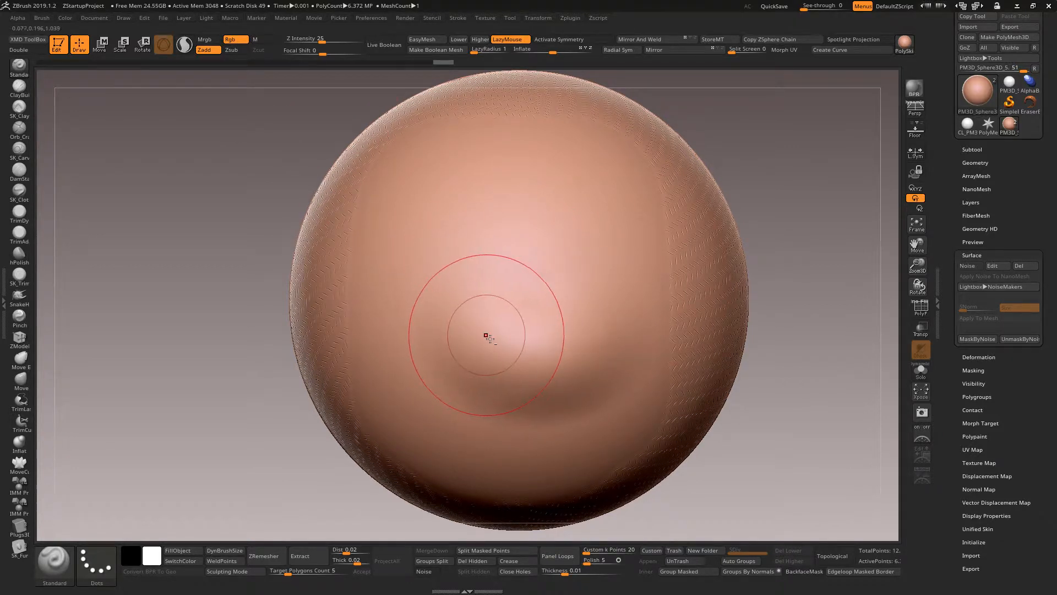
{"action": "mouse_move", "coordinate": [486, 333]}
{"action": "left_mouse_down"}
{"action": "mouse_move", "coordinate": [507, 356]}
{"action": "mouse_move", "coordinate": [616, 340]}
{"action": "left_mouse_up"}
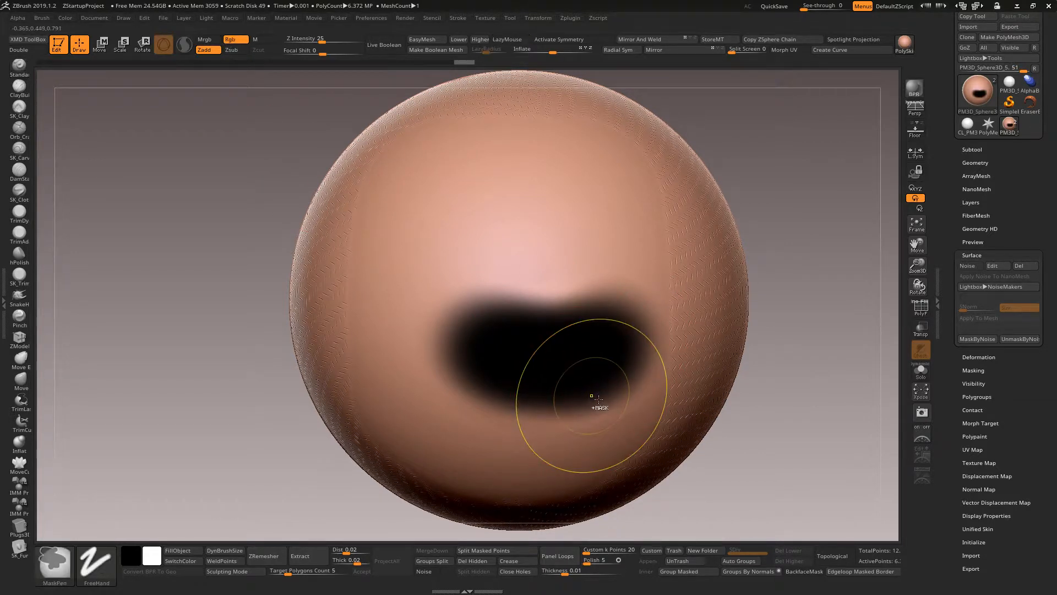
{"action": "key", "text": "ctrl+z"}
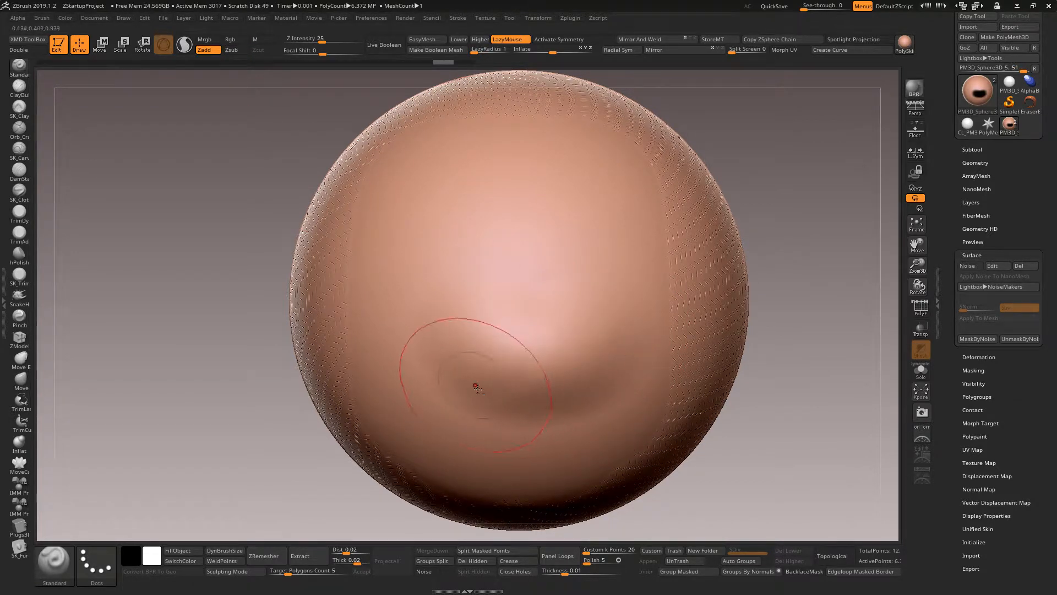
Step: Carve a mouth and two eye shapes into the smooth front with inverted Standard strokes and inspect the face from both sides
{"action": "mouse_move", "coordinate": [478, 389]}
{"action": "left_mouse_down", "text": "alt"}
{"action": "mouse_move", "coordinate": [578, 387]}
{"action": "mouse_move", "coordinate": [475, 384]}
{"action": "left_mouse_up", "text": "alt"}
{"action": "left_click_drag", "start_coordinate": [475, 215], "coordinate": [459, 226], "text": "alt"}
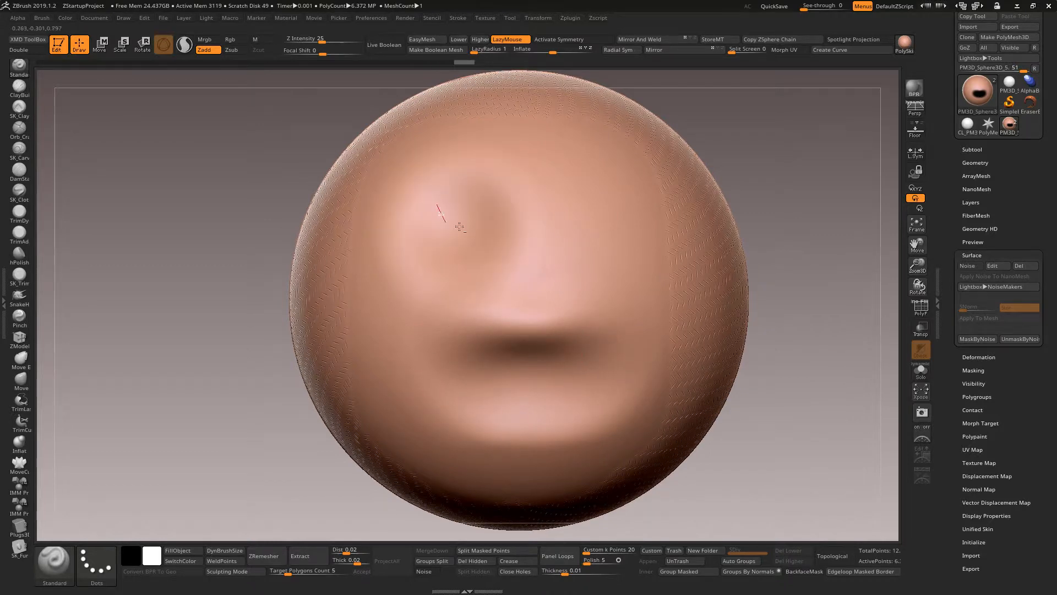
{"action": "mouse_move", "coordinate": [584, 222]}
{"action": "left_mouse_down", "text": "alt"}
{"action": "mouse_move", "coordinate": [586, 231]}
{"action": "mouse_move", "coordinate": [583, 217]}
{"action": "left_mouse_up", "text": "alt"}
{"action": "mouse_move", "coordinate": [848, 468]}
{"action": "left_mouse_down"}
{"action": "mouse_move", "coordinate": [767, 464]}
{"action": "mouse_move", "coordinate": [747, 504]}
{"action": "left_mouse_up"}
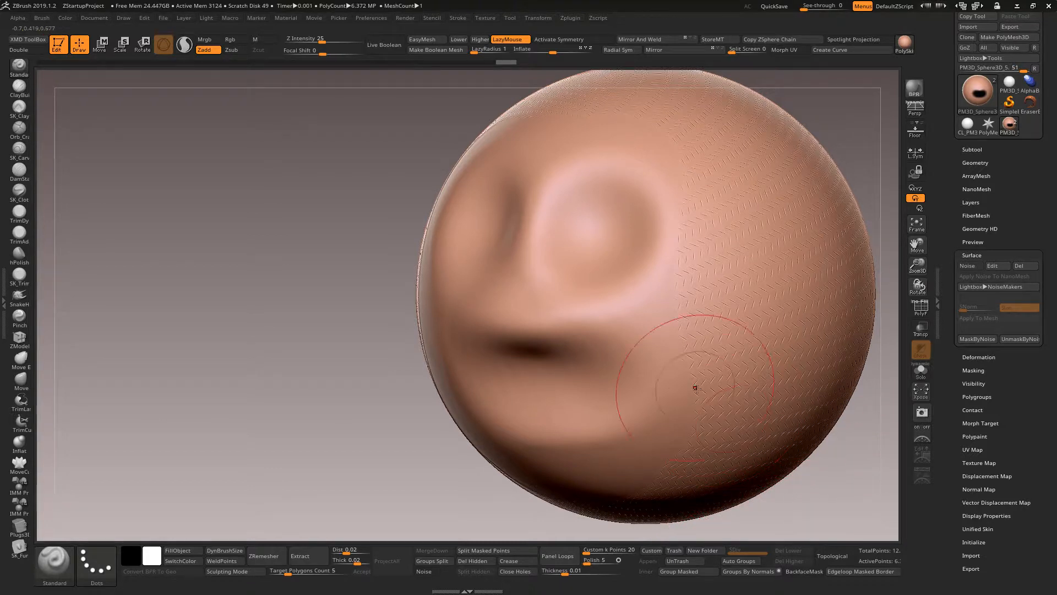
{"action": "right_click_drag", "start_coordinate": [681, 325], "coordinate": [787, 269], "text": "alt"}
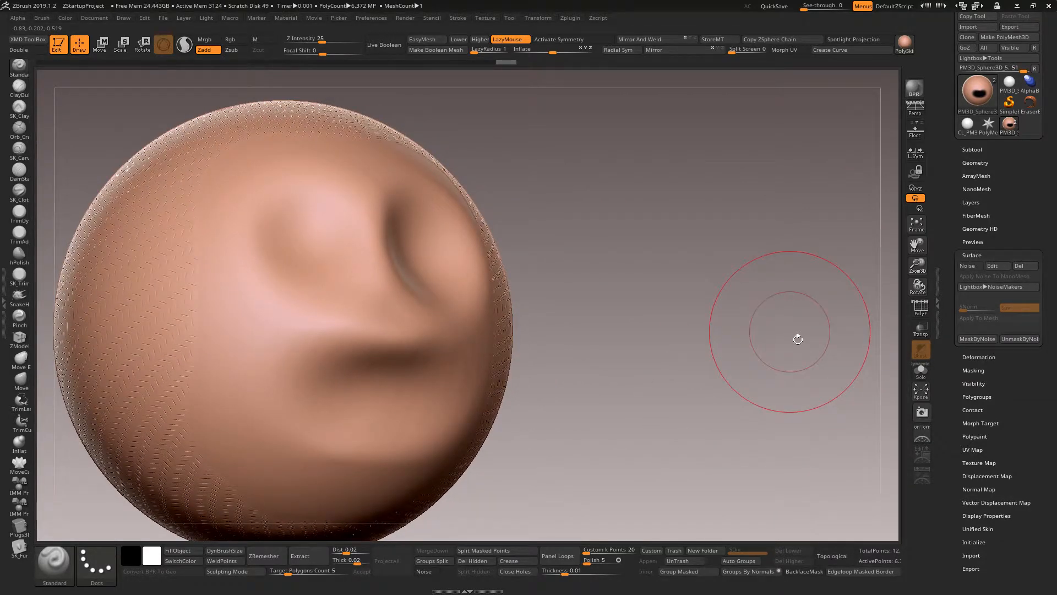
{"action": "right_click_drag", "start_coordinate": [714, 417], "coordinate": [701, 377]}
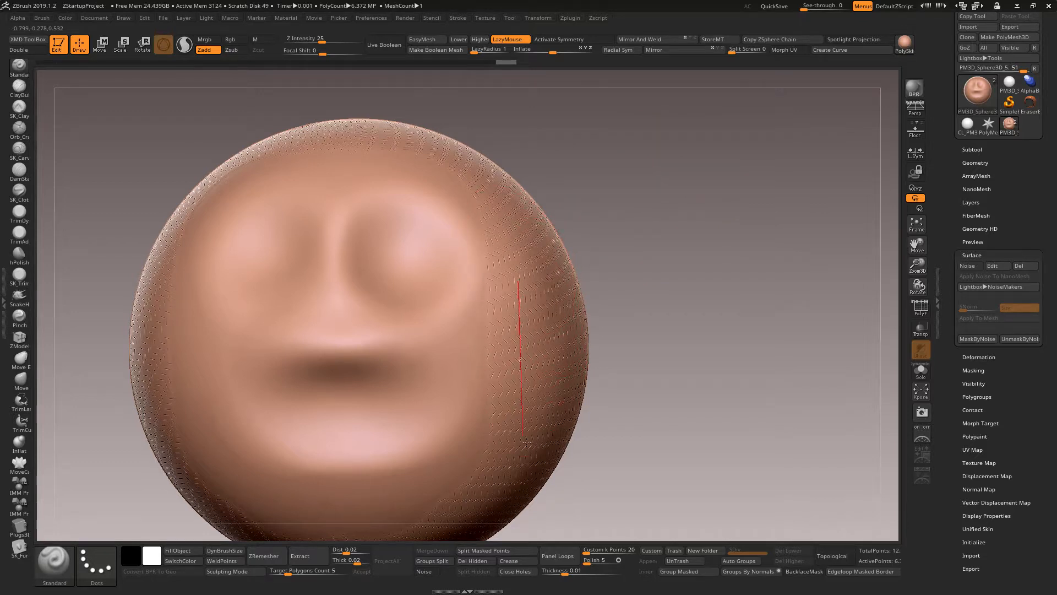
Step: Sculpt a raised vertical stroke over the noise beside the face, carve a DamStandard groove along it, and inspect the result
{"action": "left_click_drag", "start_coordinate": [517, 477], "coordinate": [518, 477]}
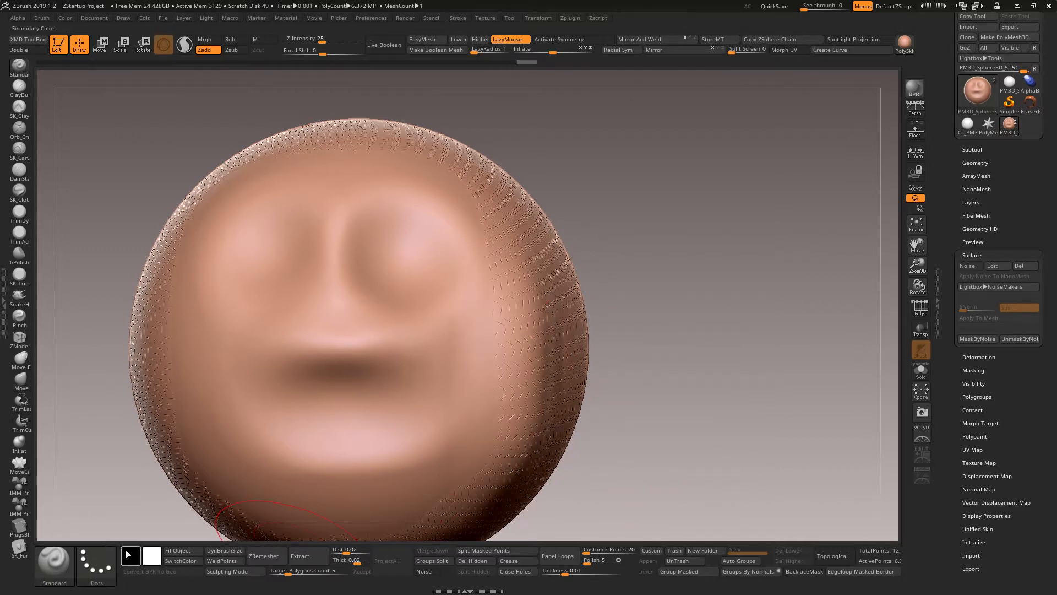
{"action": "key", "text": "b"}
{"action": "key", "text": "d"}
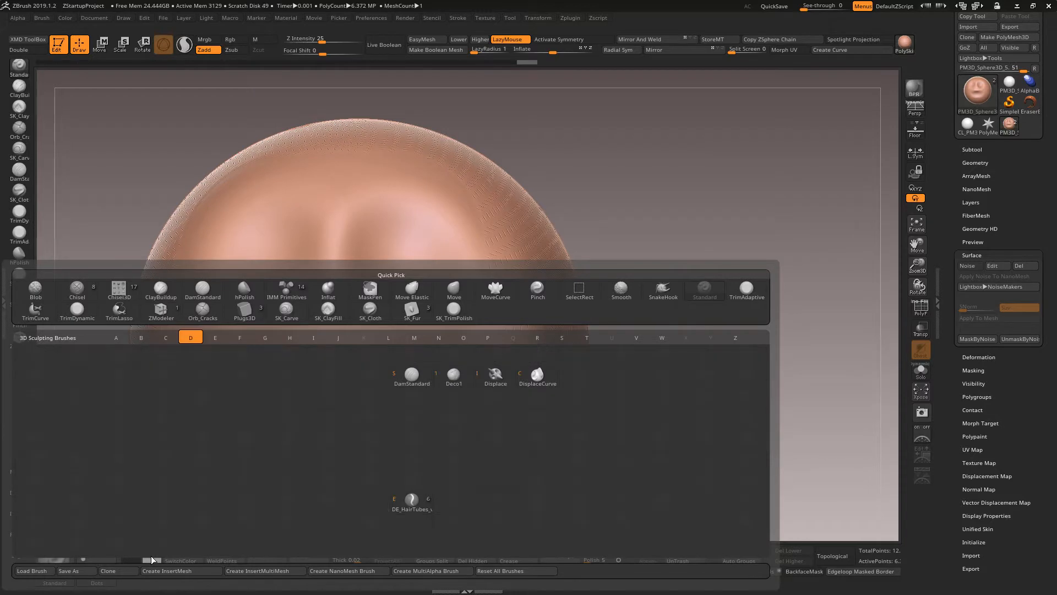
{"action": "key", "text": "s"}
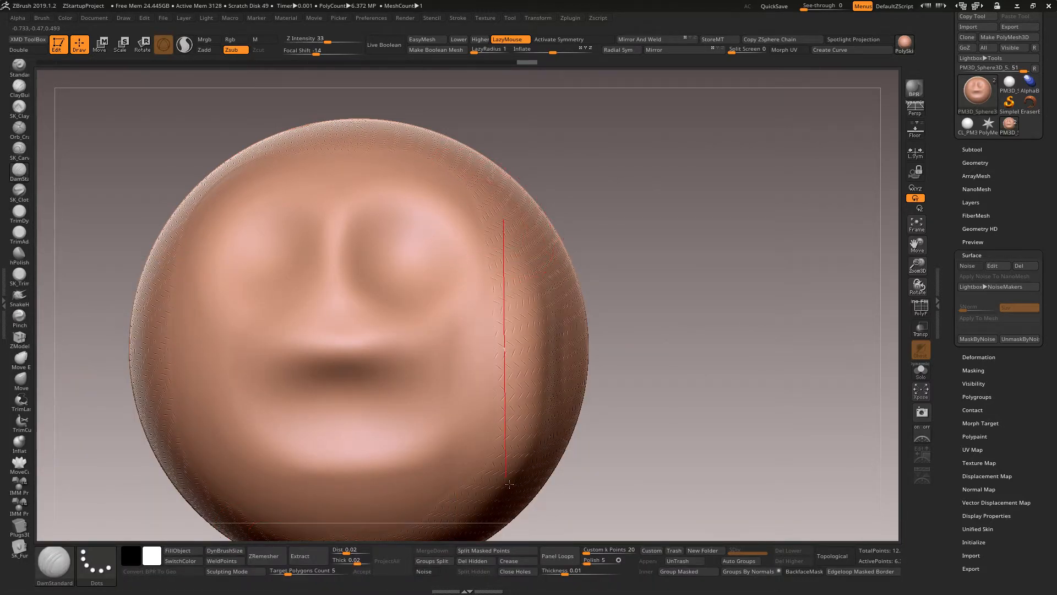
{"action": "left_click_drag", "start_coordinate": [508, 485], "coordinate": [509, 485]}
{"action": "left_click_drag", "start_coordinate": [718, 408], "coordinate": [678, 409]}
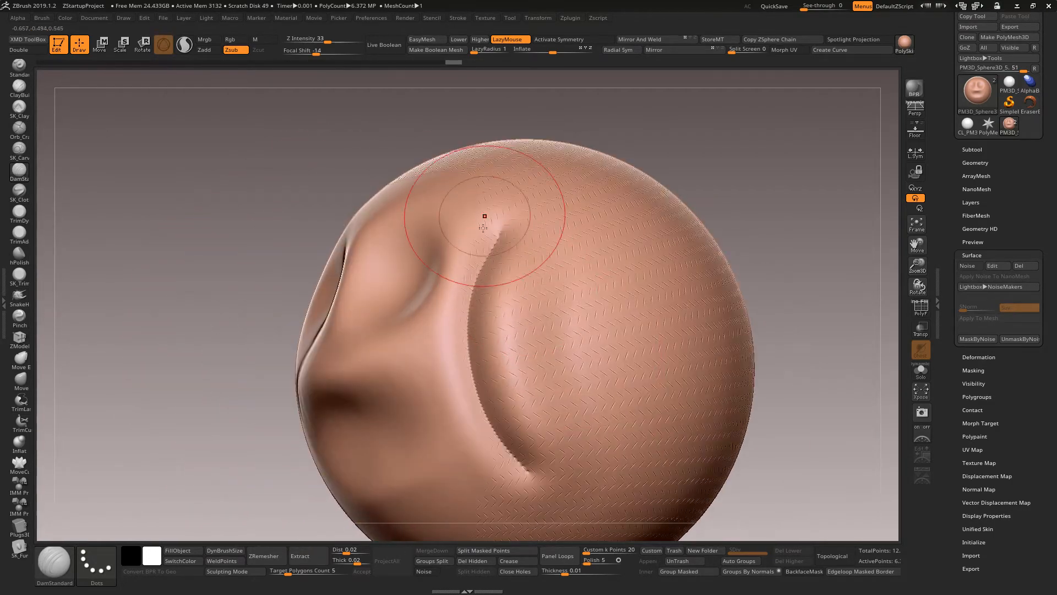
{"action": "left_click_drag", "start_coordinate": [795, 302], "coordinate": [736, 421]}
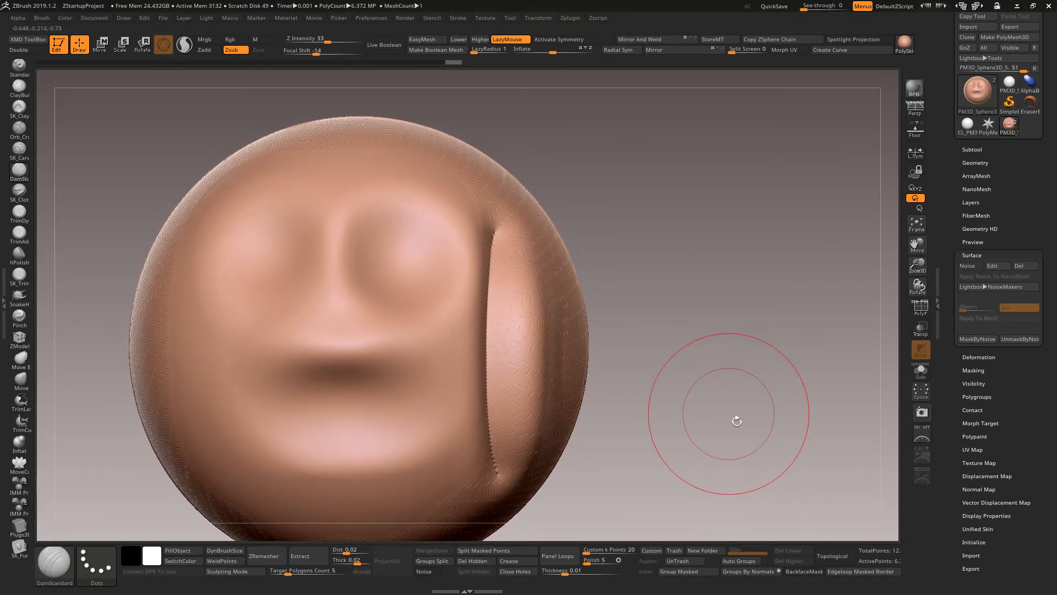